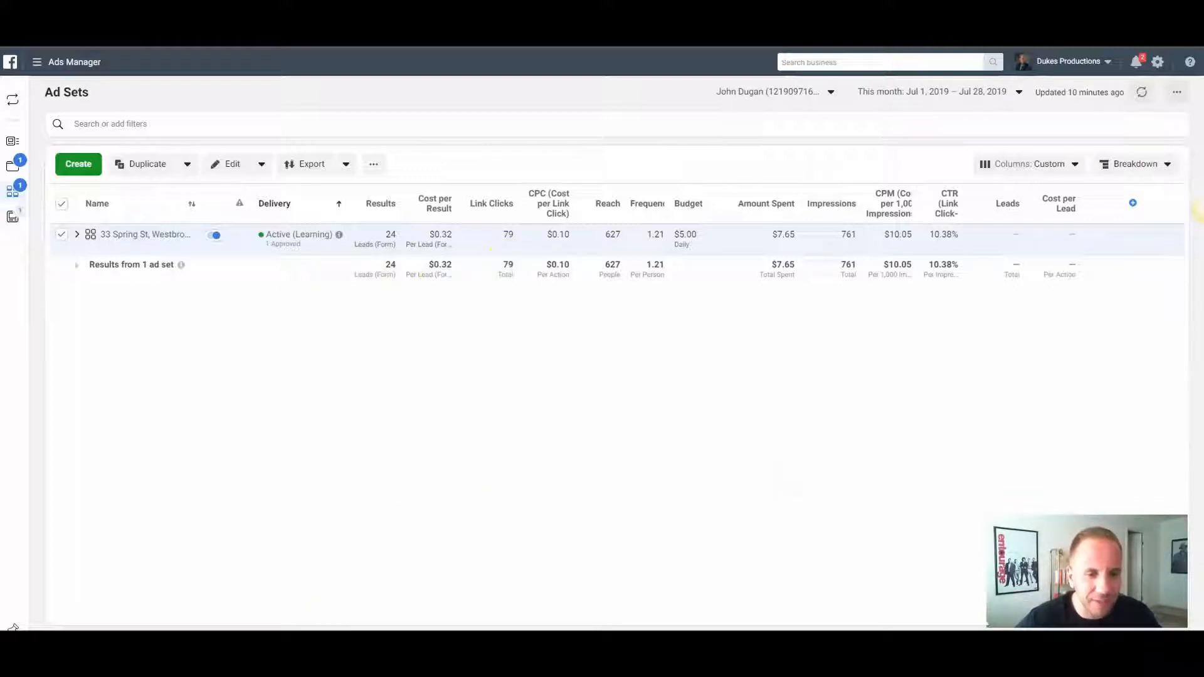
Divide the ad set's 24 form leads by its 79 link clicks in the calculator to work out the conversion rate
{"action": "key", "text": "alt+Tab"}
{"action": "left_click", "coordinate": [715, 511]}
{"action": "left_click", "coordinate": [671, 471]}
{"action": "left_click", "coordinate": [912, 326]}
{"action": "left_click", "coordinate": [643, 391]}
{"action": "left_click", "coordinate": [823, 391]}
{"action": "left_click", "coordinate": [920, 577]}
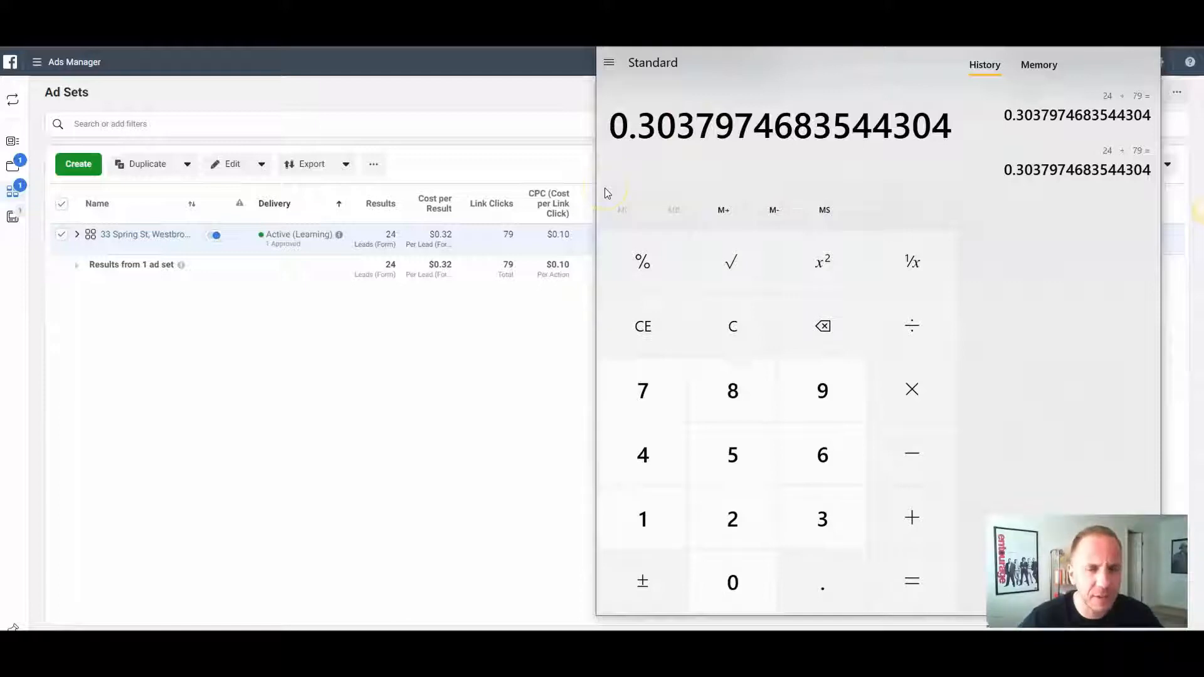
{"action": "left_click", "coordinate": [1147, 48]}
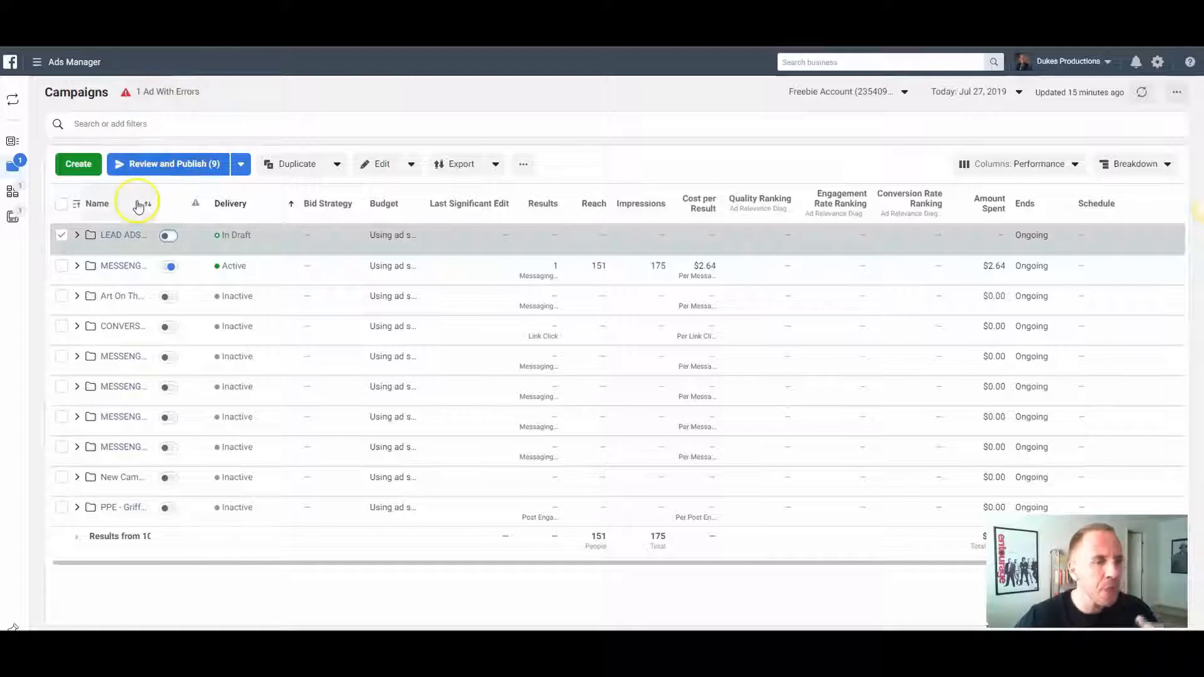
Create a campaign named LEAD ADS - Mom & Dad Home and assign it the Housing special ad category
{"action": "left_click", "coordinate": [77, 166]}
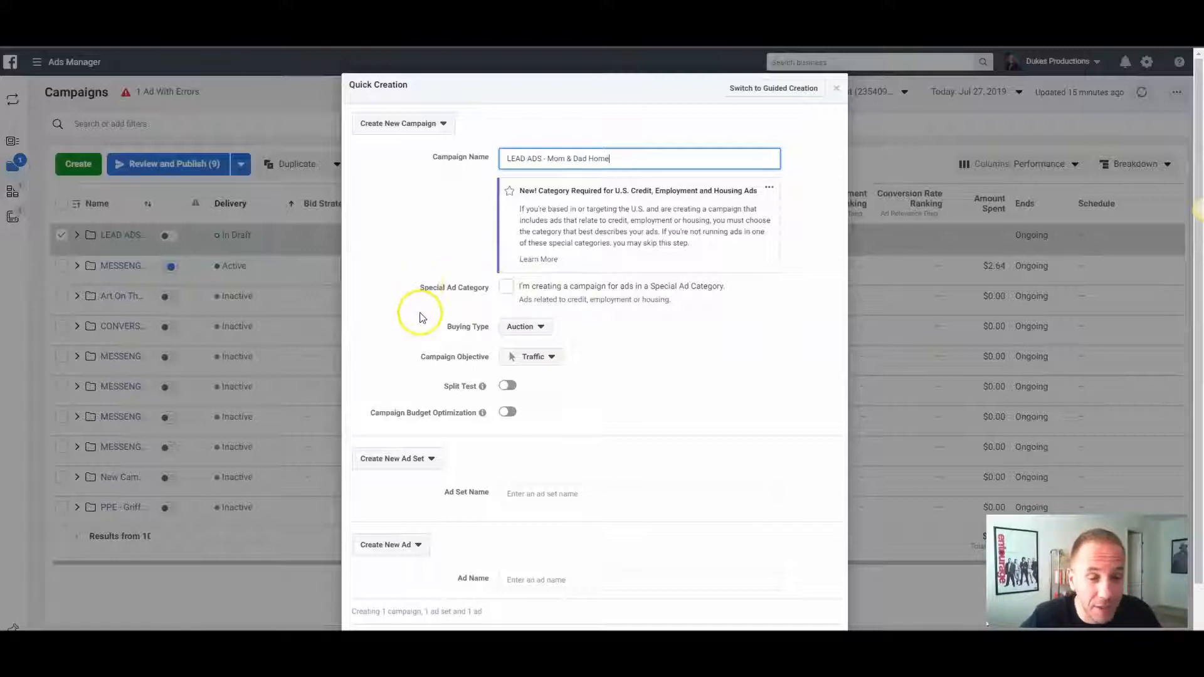
{"action": "left_click", "coordinate": [508, 289]}
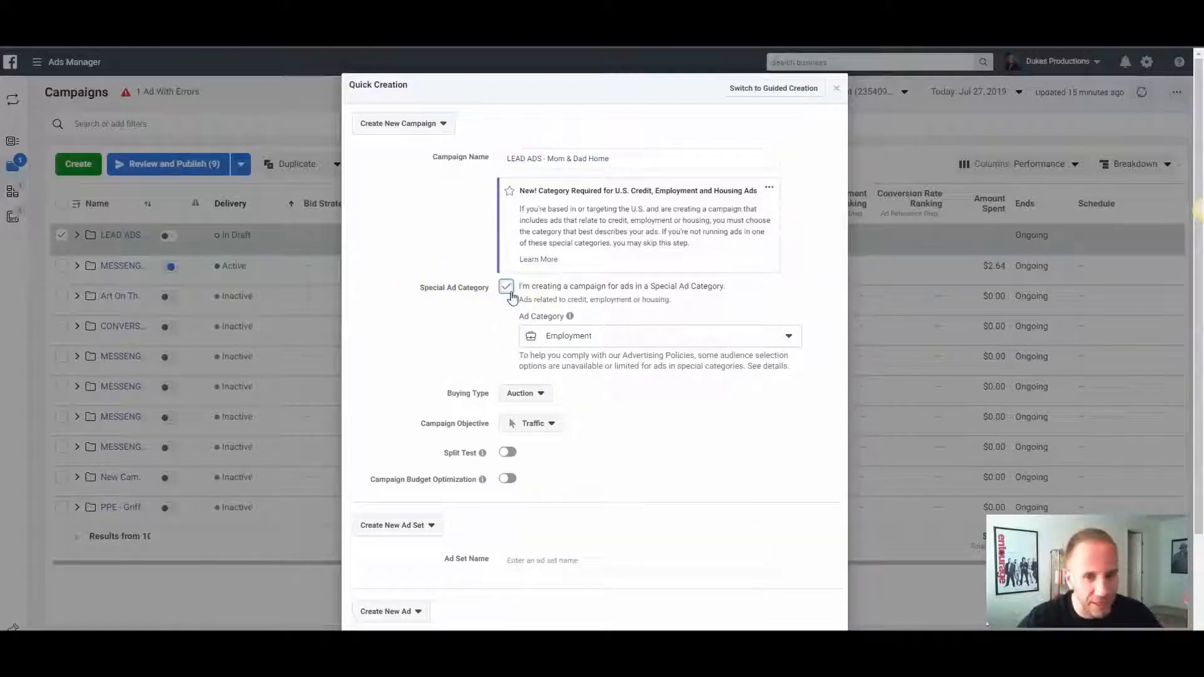
{"action": "left_click", "coordinate": [604, 334]}
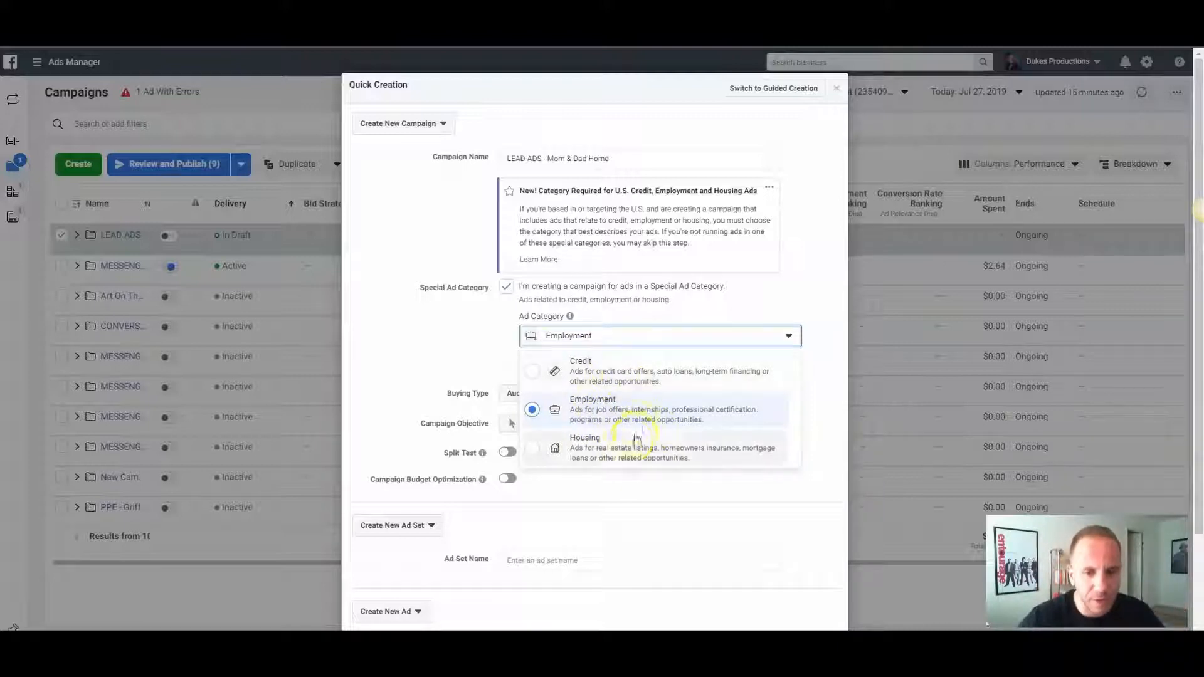
{"action": "left_click", "coordinate": [631, 445]}
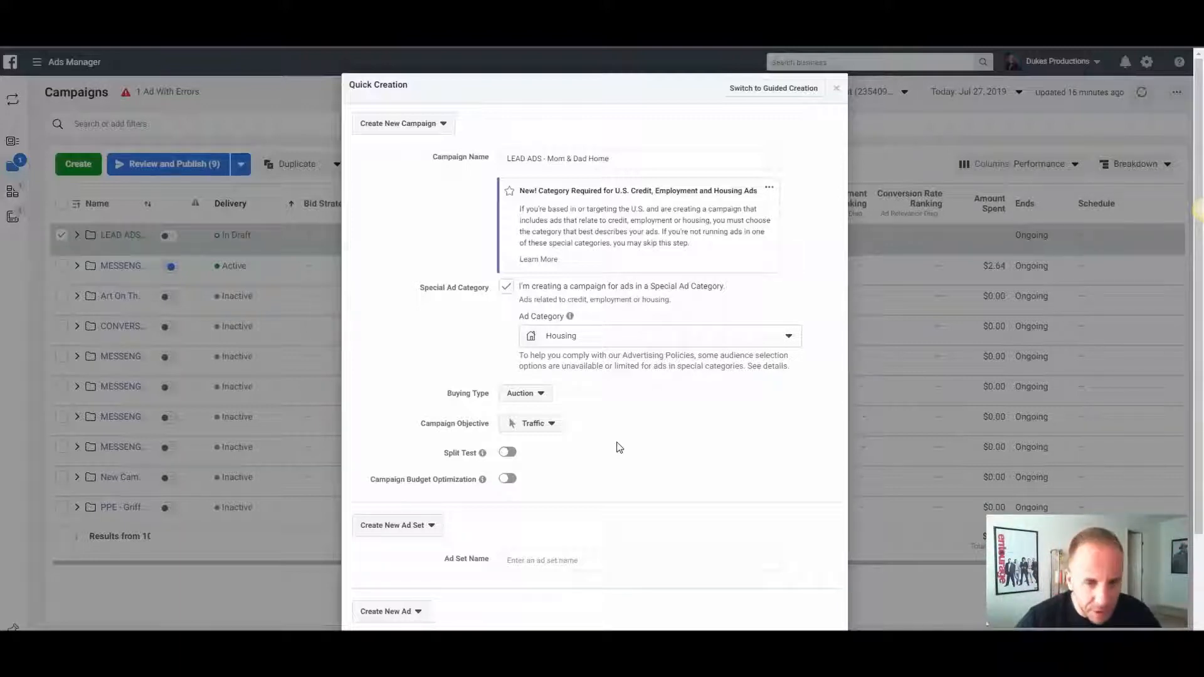
{"action": "left_click", "coordinate": [606, 337]}
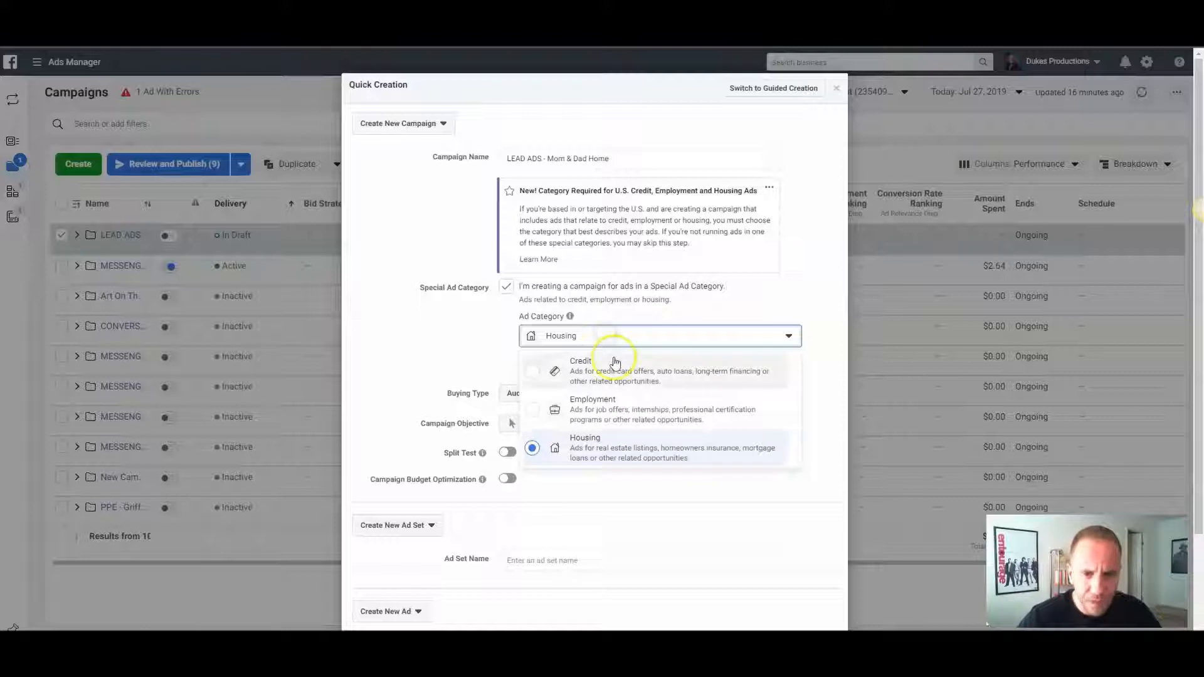
{"action": "left_click", "coordinate": [410, 357]}
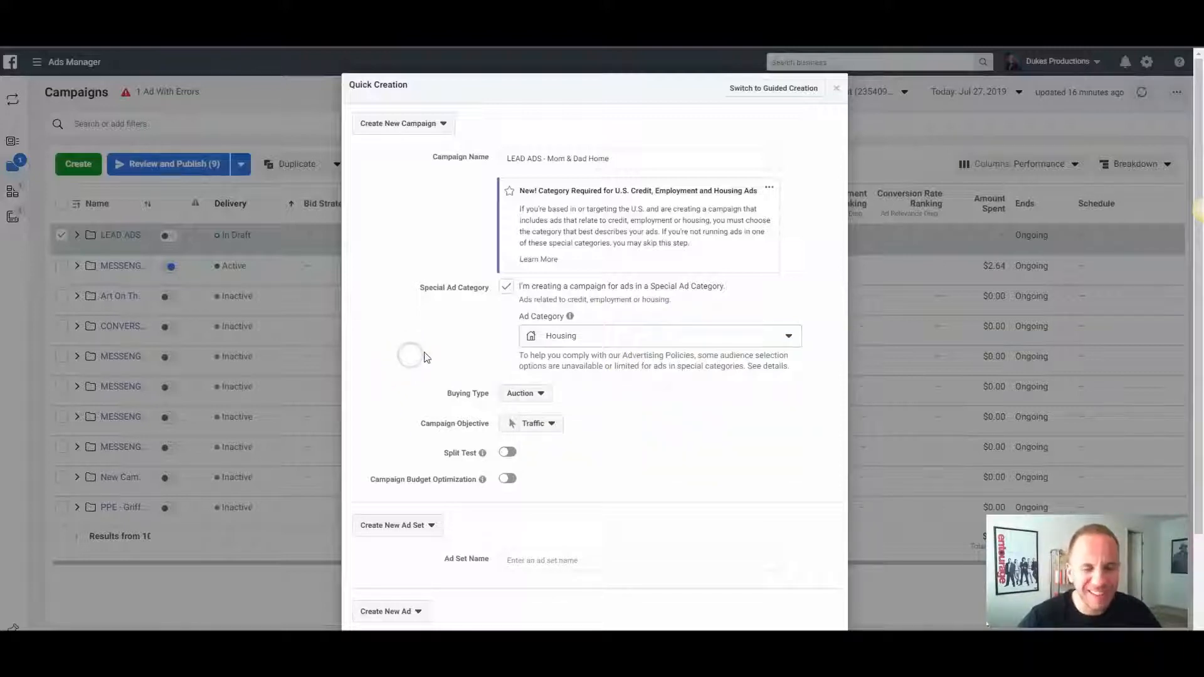
{"action": "left_click", "coordinate": [422, 346]}
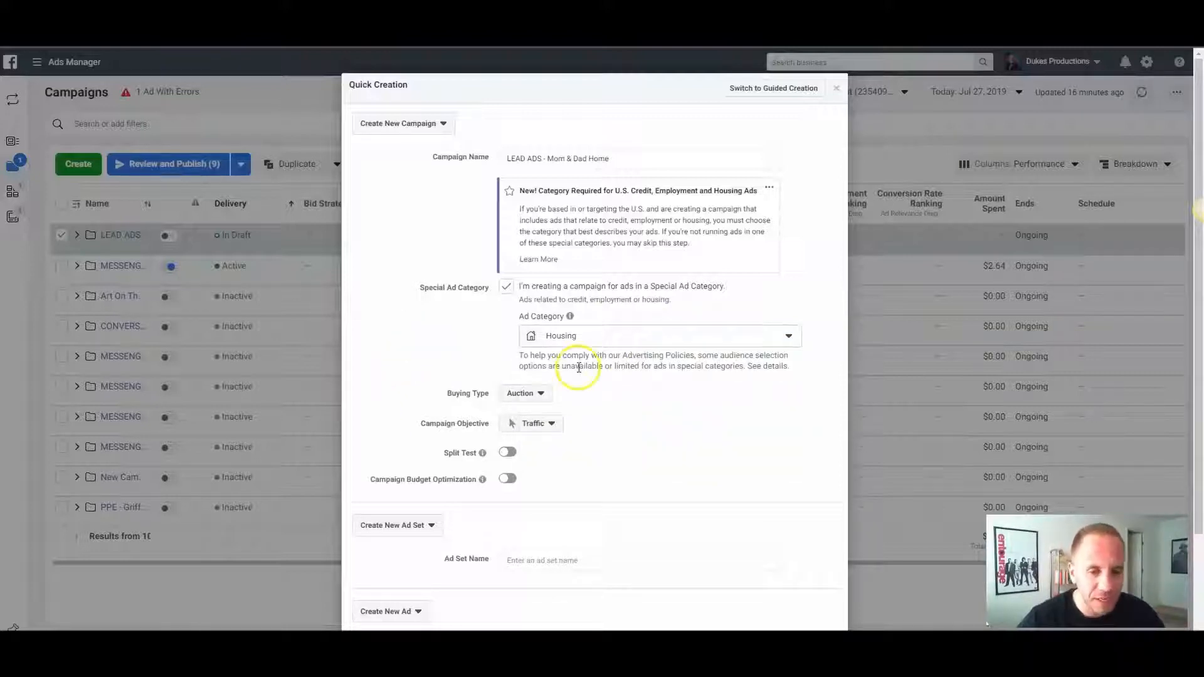
Set the campaign objective to Lead generation
{"action": "left_click", "coordinate": [527, 432]}
{"action": "left_click", "coordinate": [521, 425]}
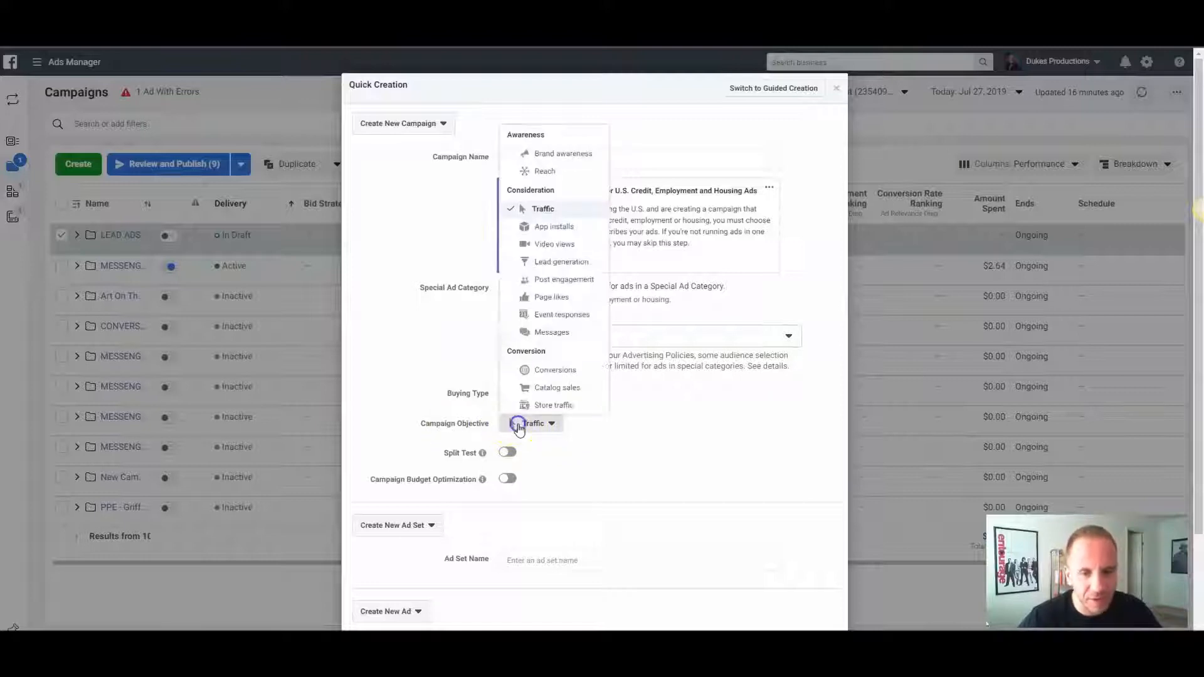
{"action": "left_click", "coordinate": [557, 264]}
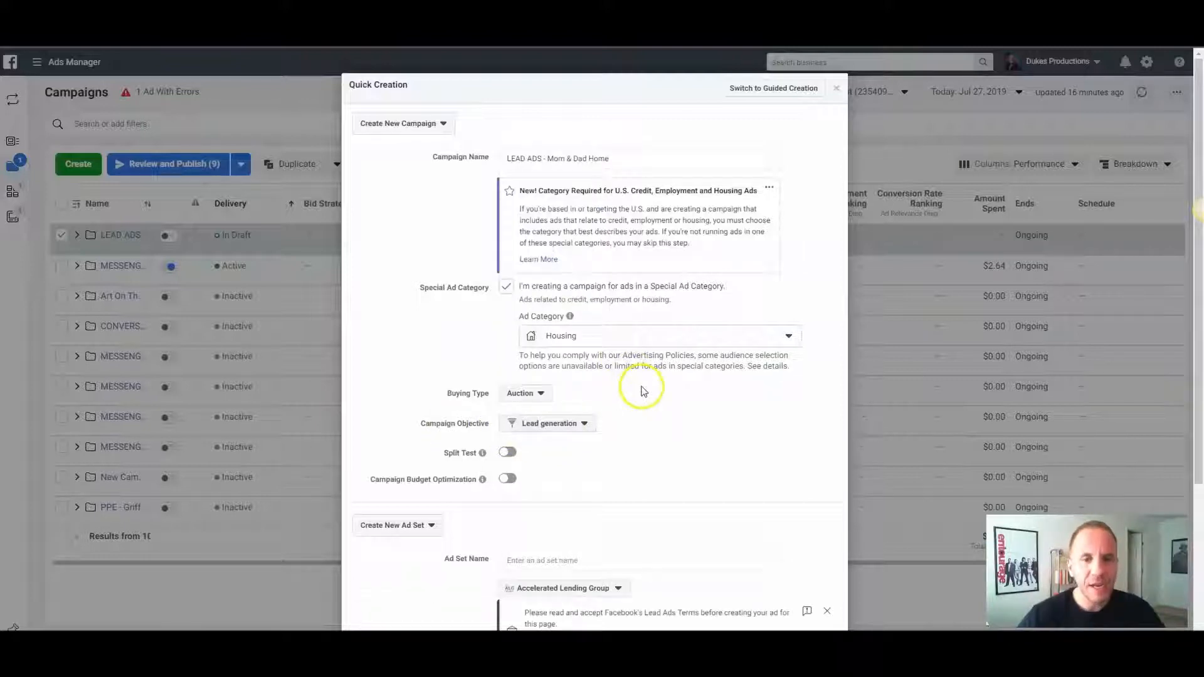
Find and select Living in Palm Desert as the Facebook page for the new ad set
{"action": "scroll", "coordinate": [643, 386], "scroll_direction": "down", "scroll_amount": 3}
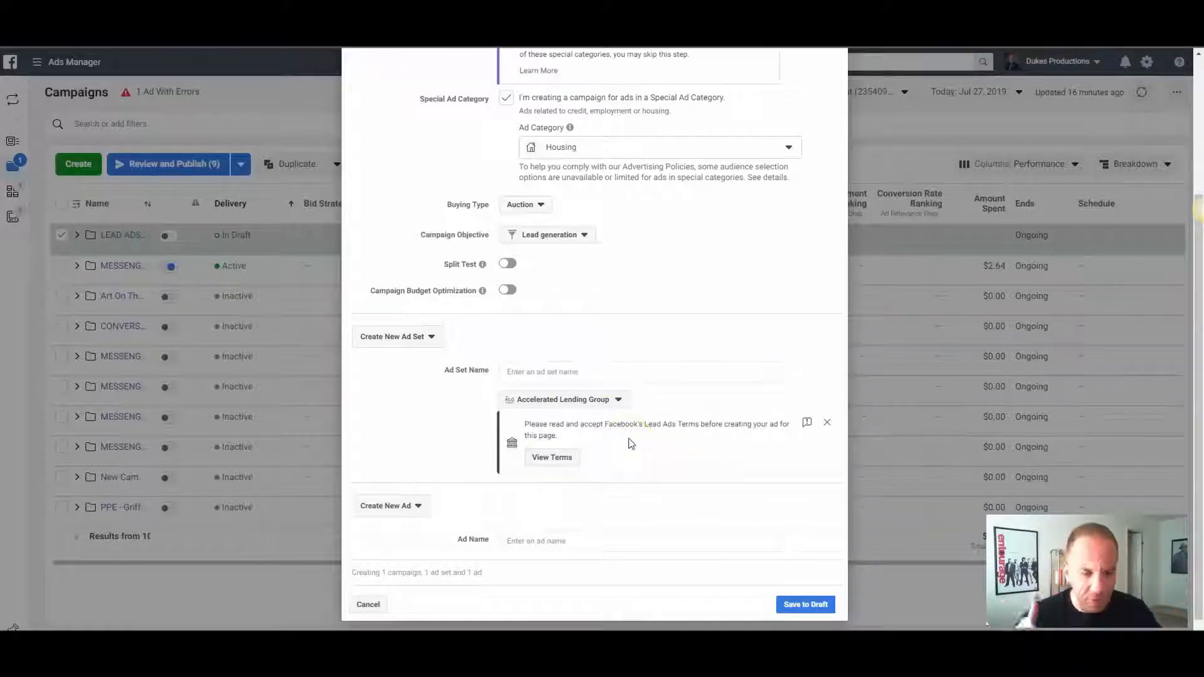
{"action": "left_click", "coordinate": [616, 400]}
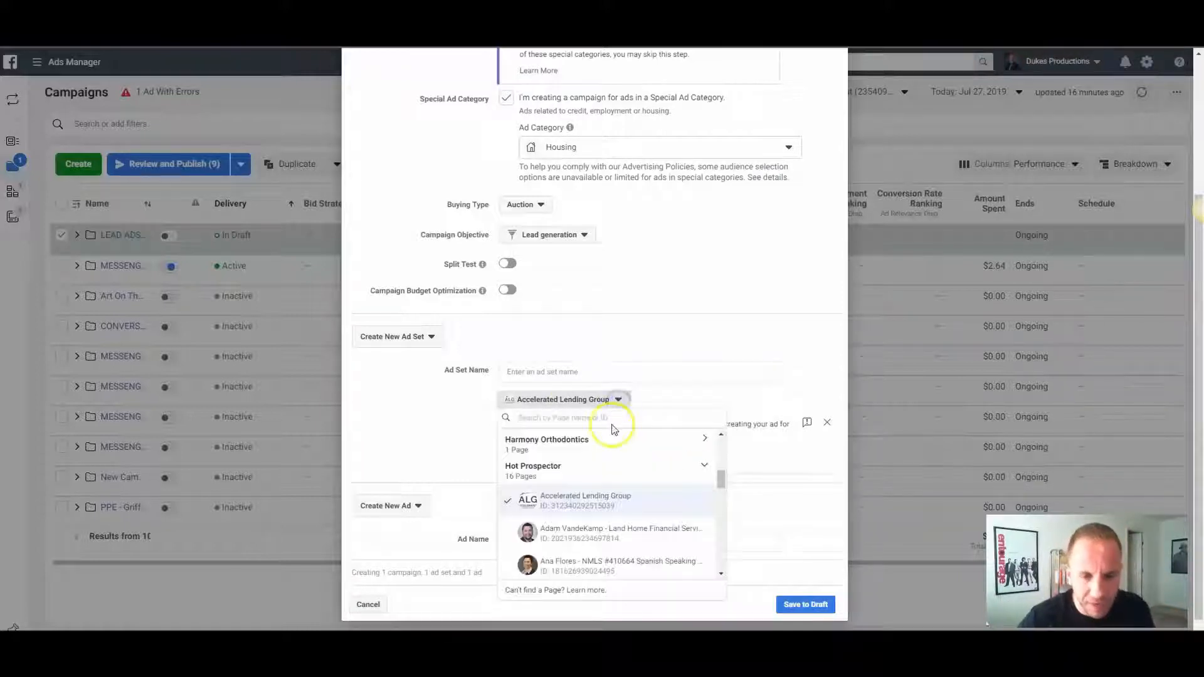
{"action": "type", "text": "palm d"}
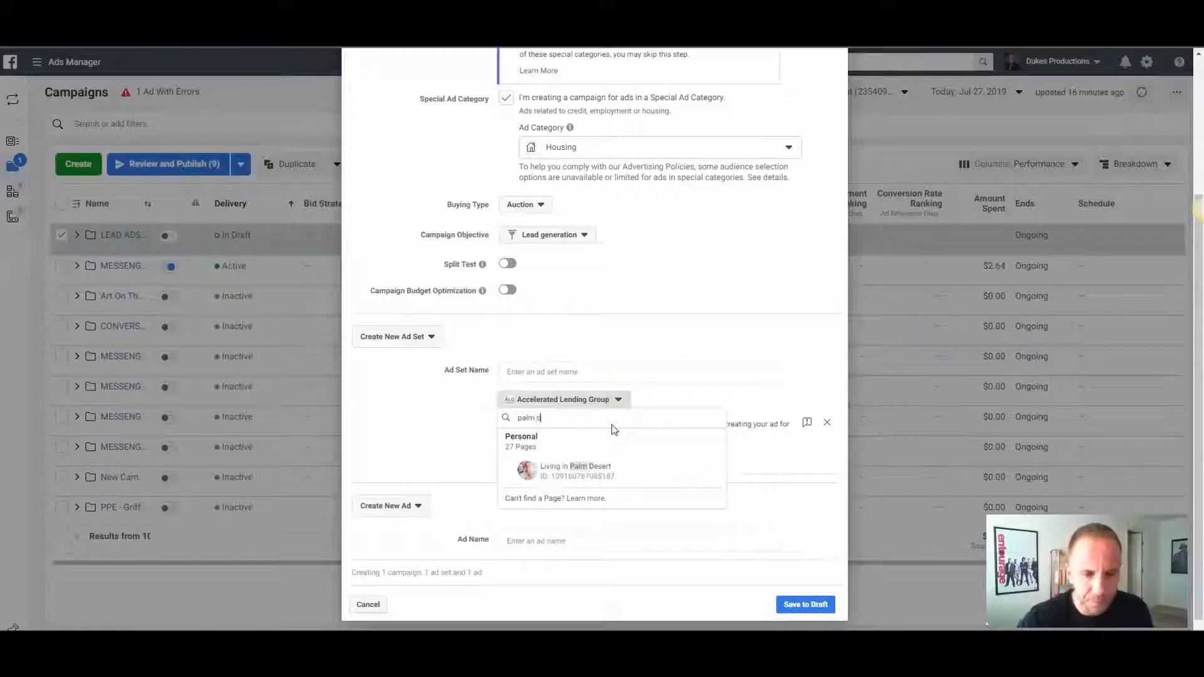
{"action": "left_click", "coordinate": [608, 471]}
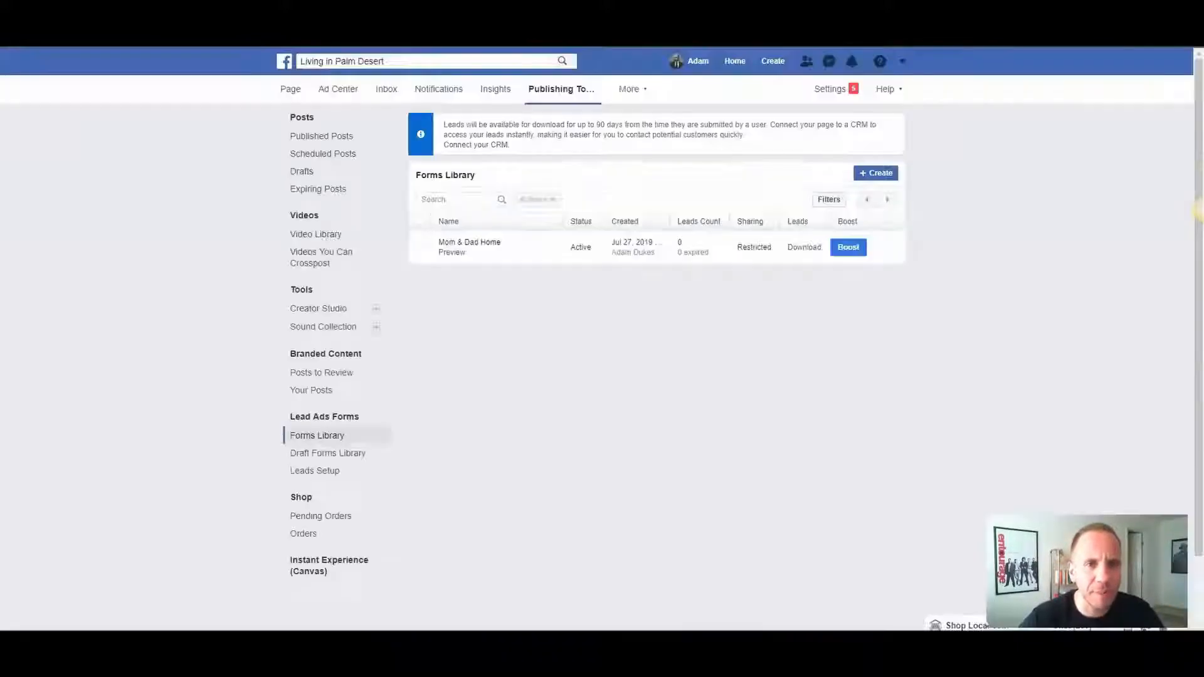
{"action": "left_click", "coordinate": [291, 92]}
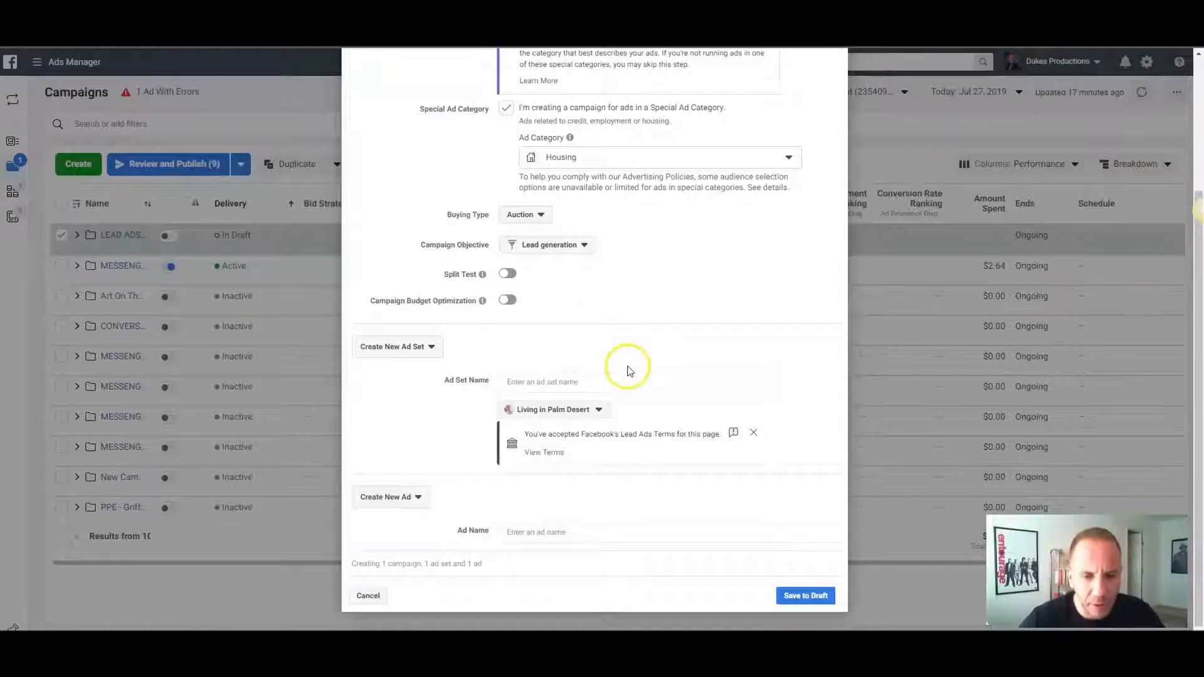
Save the new campaign to draft and open its untitled ad set for editing
{"action": "left_click", "coordinate": [808, 596]}
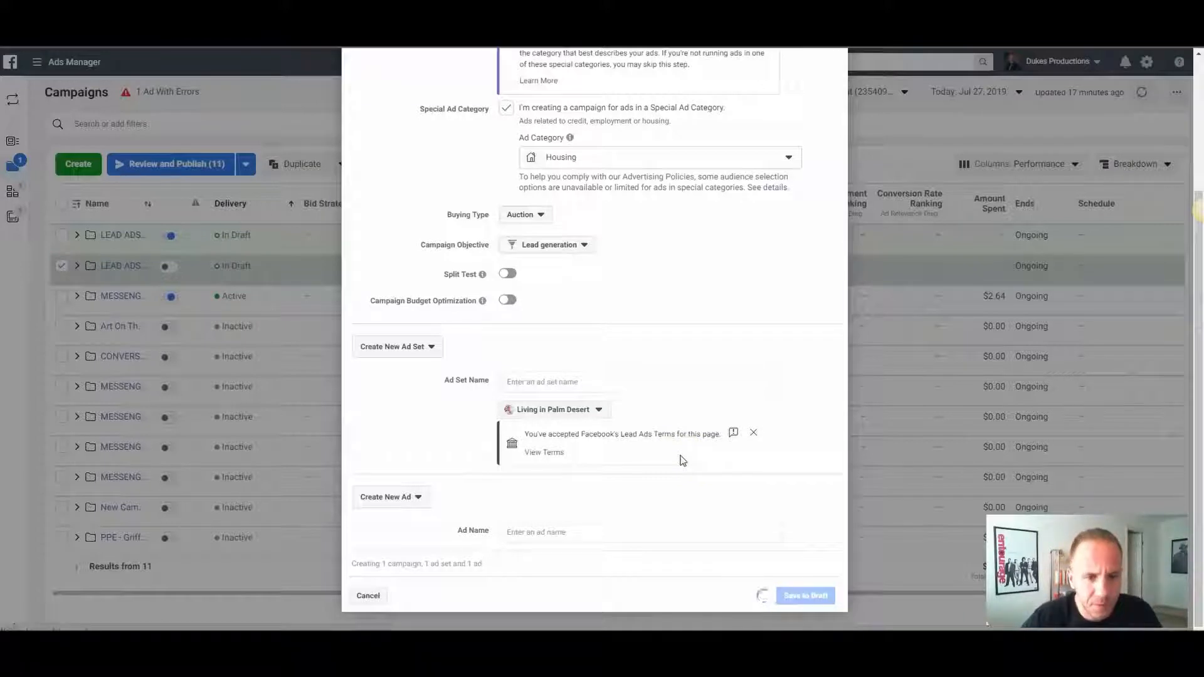
{"action": "left_click", "coordinate": [656, 447]}
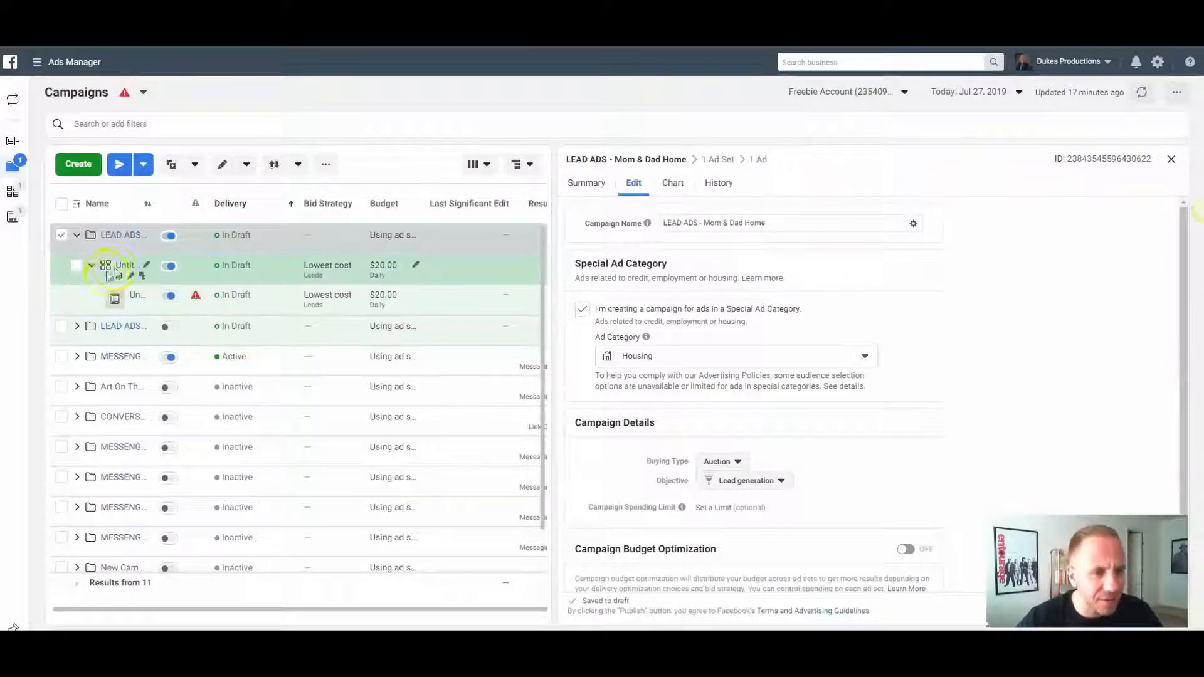
{"action": "left_click", "coordinate": [77, 267]}
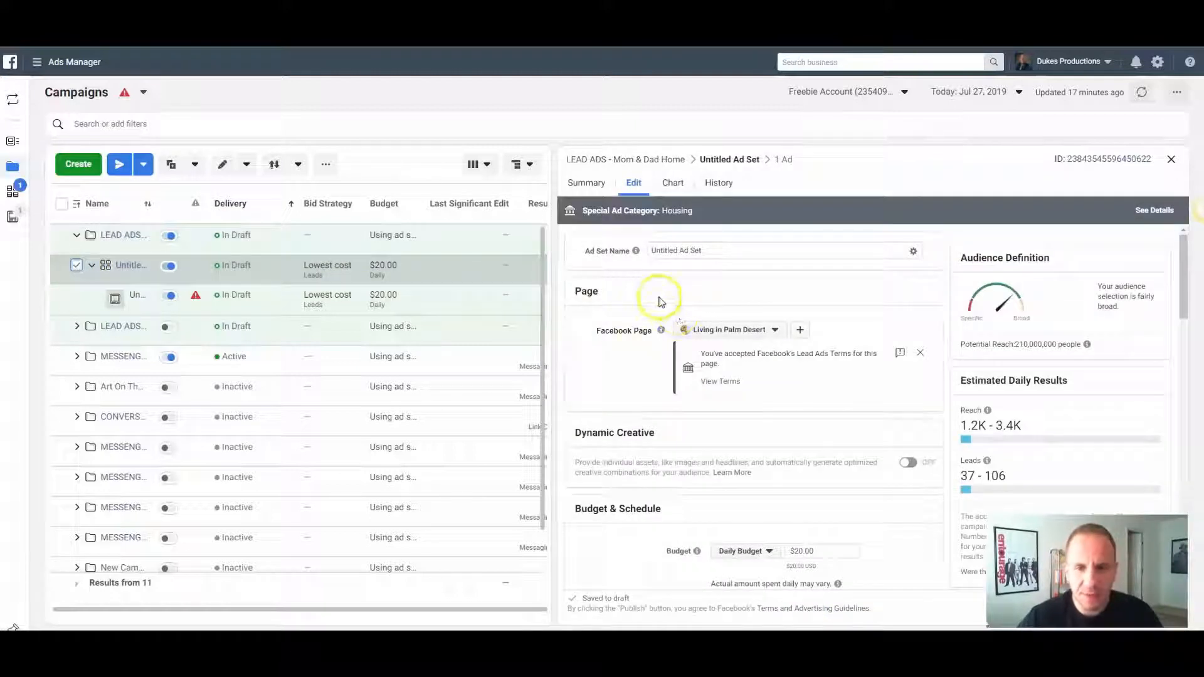
Set the ad set's daily budget to $5.00
{"action": "scroll", "coordinate": [659, 302], "scroll_direction": "down", "scroll_amount": 1}
{"action": "scroll", "coordinate": [661, 310], "scroll_direction": "up", "scroll_amount": 1}
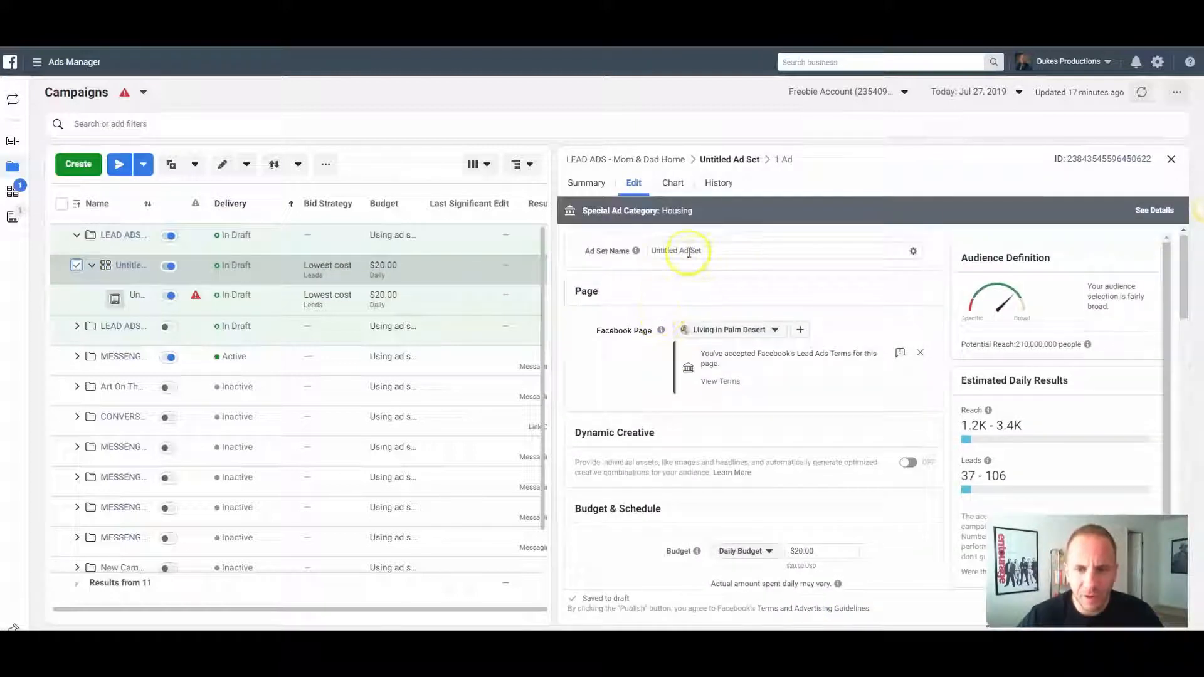
{"action": "scroll", "coordinate": [658, 338], "scroll_direction": "down", "scroll_amount": 2}
{"action": "scroll", "coordinate": [715, 393], "scroll_direction": "down", "scroll_amount": 1}
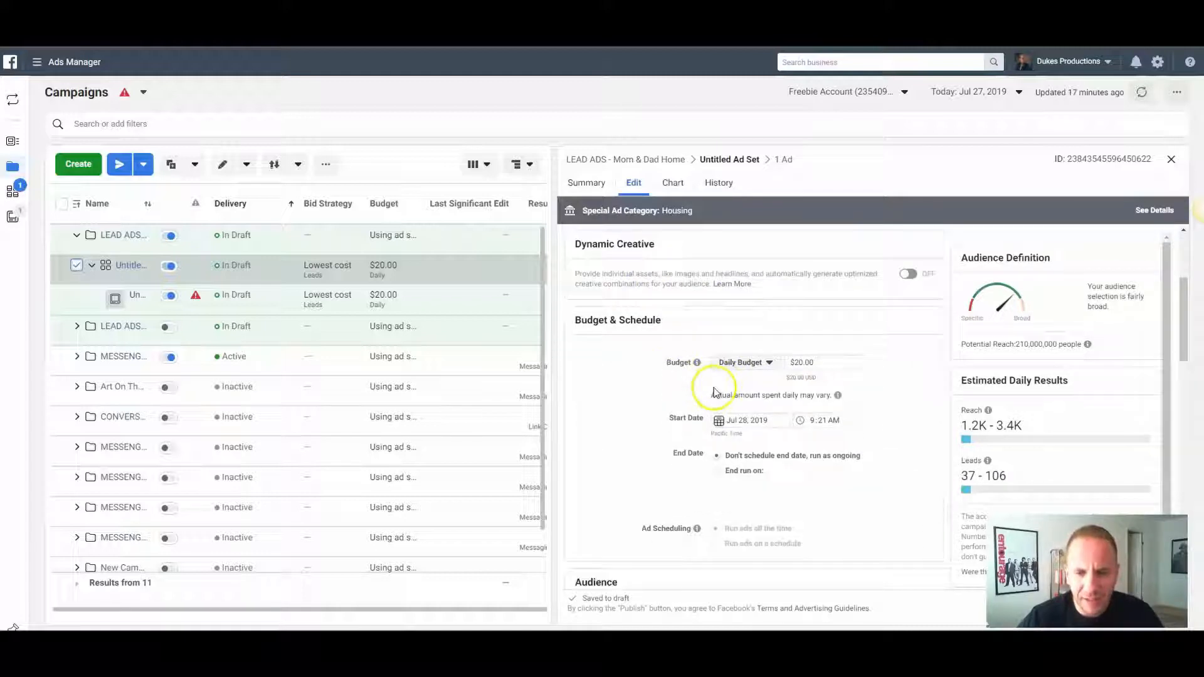
{"action": "left_click", "coordinate": [800, 362]}
{"action": "type", "text": "5"}
{"action": "left_click", "coordinate": [755, 326]}
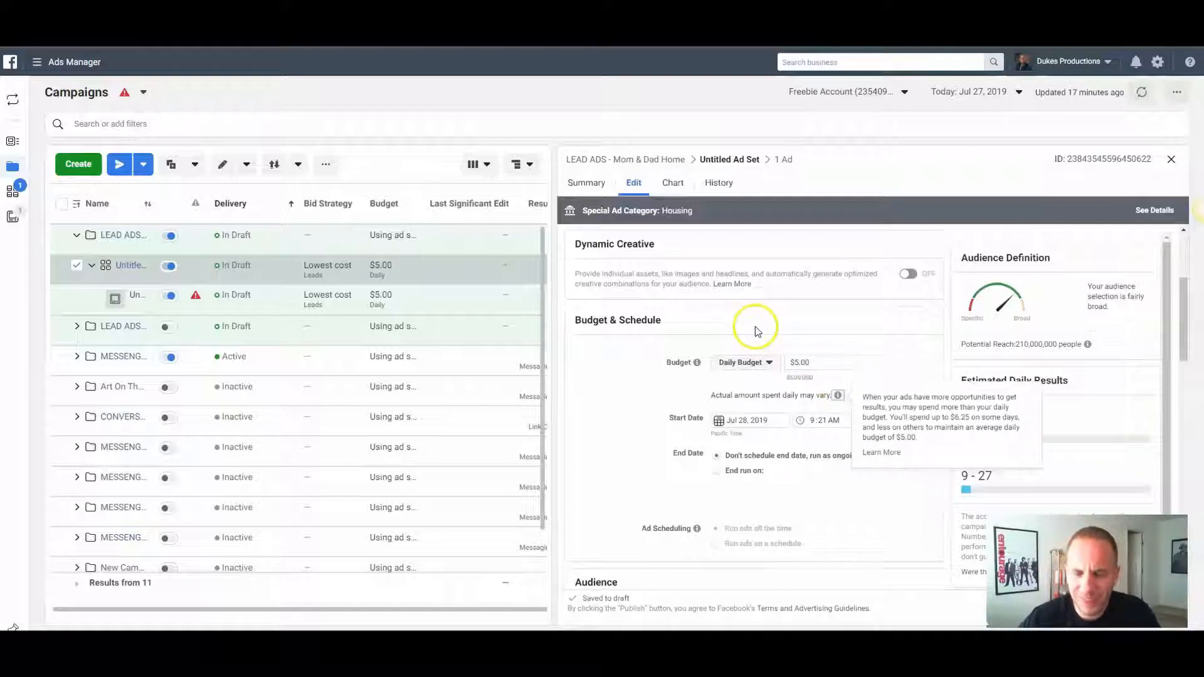
{"action": "scroll", "coordinate": [756, 329], "scroll_direction": "down", "scroll_amount": 1}
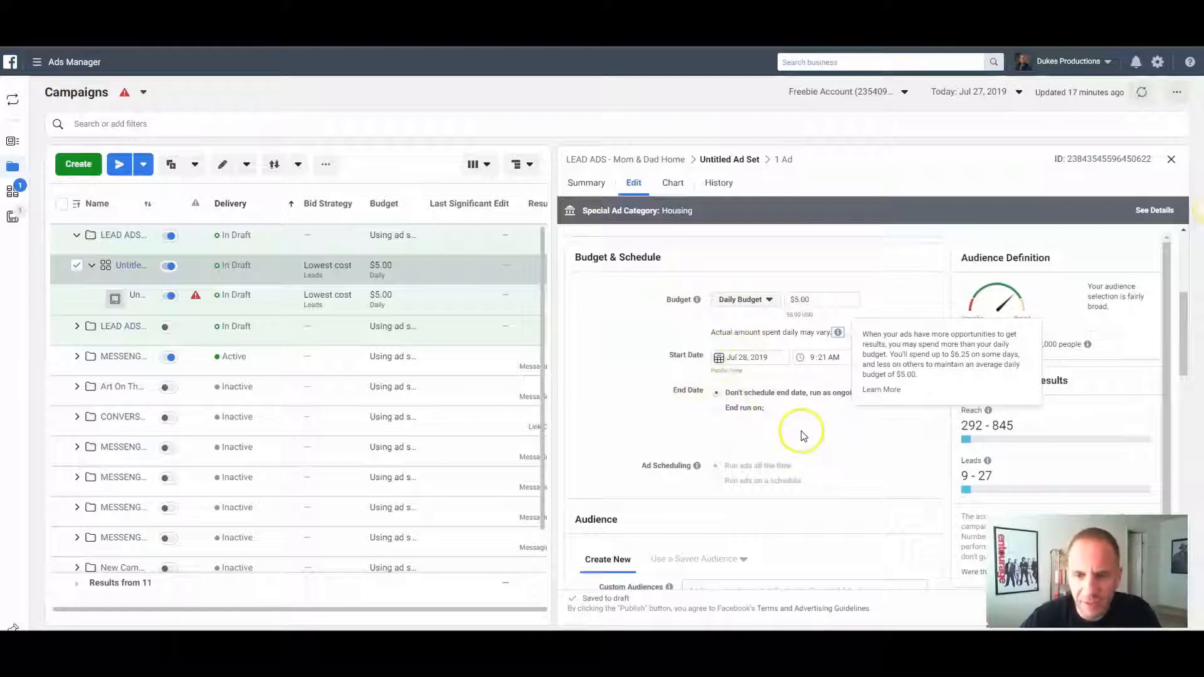
{"action": "left_click", "coordinate": [820, 445]}
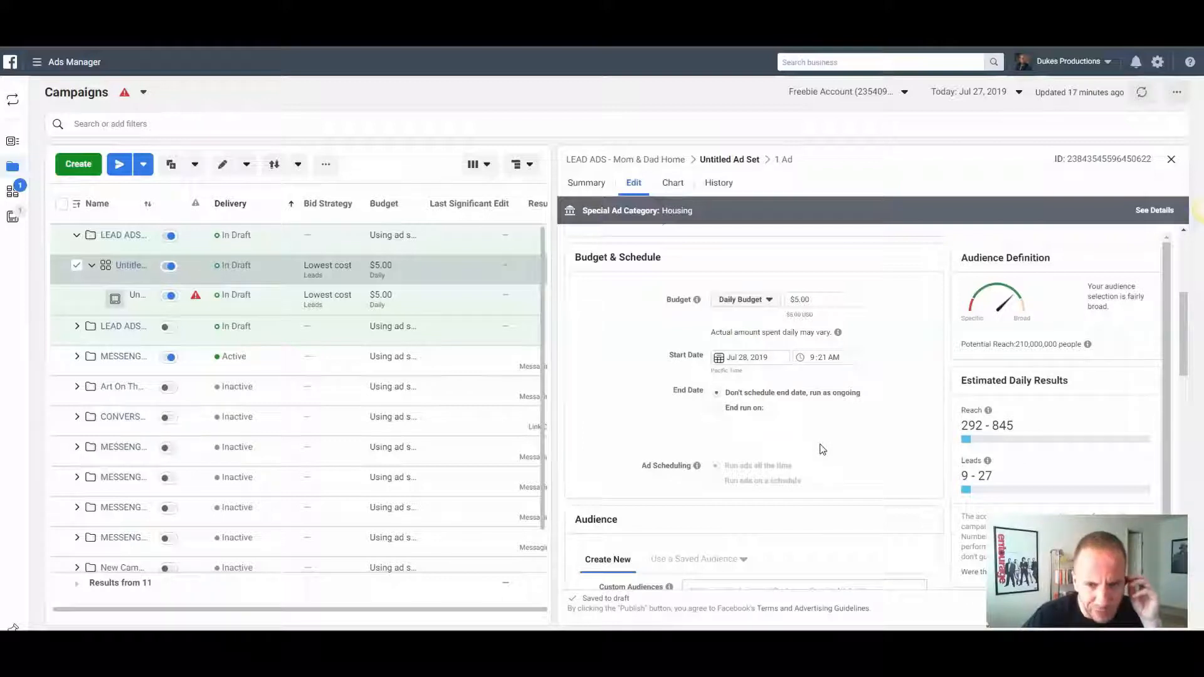
{"action": "left_click", "coordinate": [847, 439]}
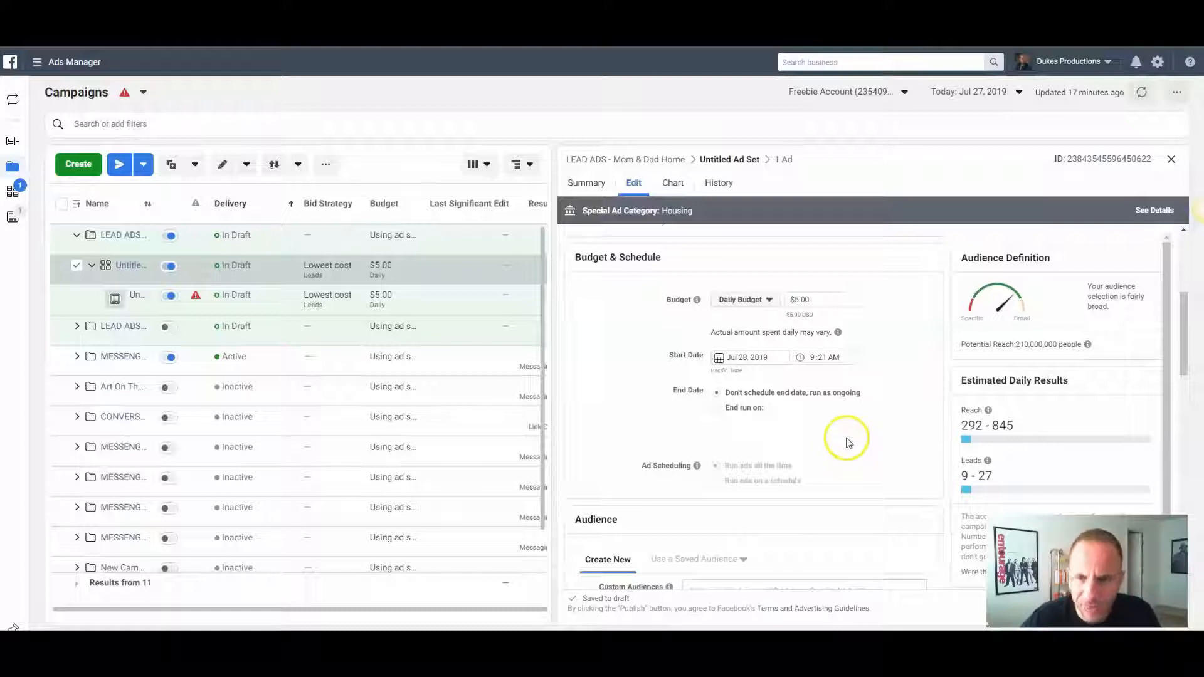
Replace the United States audience location with the home's street address, chosen from the location suggestions
{"action": "scroll", "coordinate": [811, 447], "scroll_direction": "down", "scroll_amount": 2}
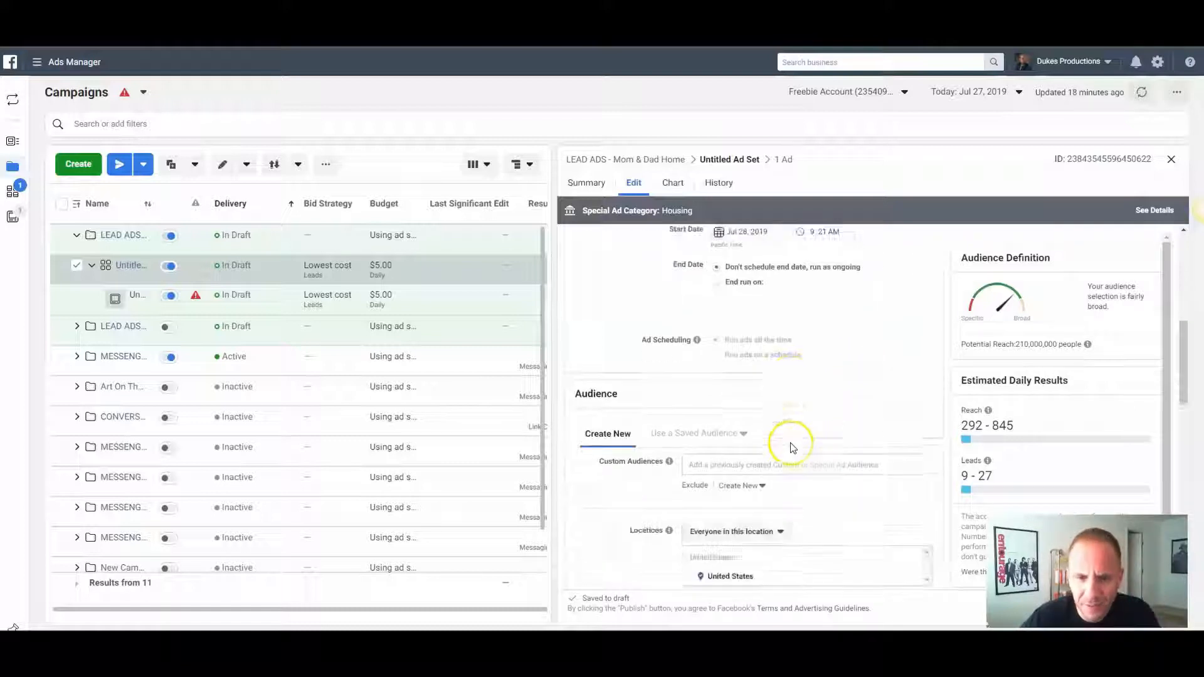
{"action": "scroll", "coordinate": [805, 400], "scroll_direction": "down", "scroll_amount": 3}
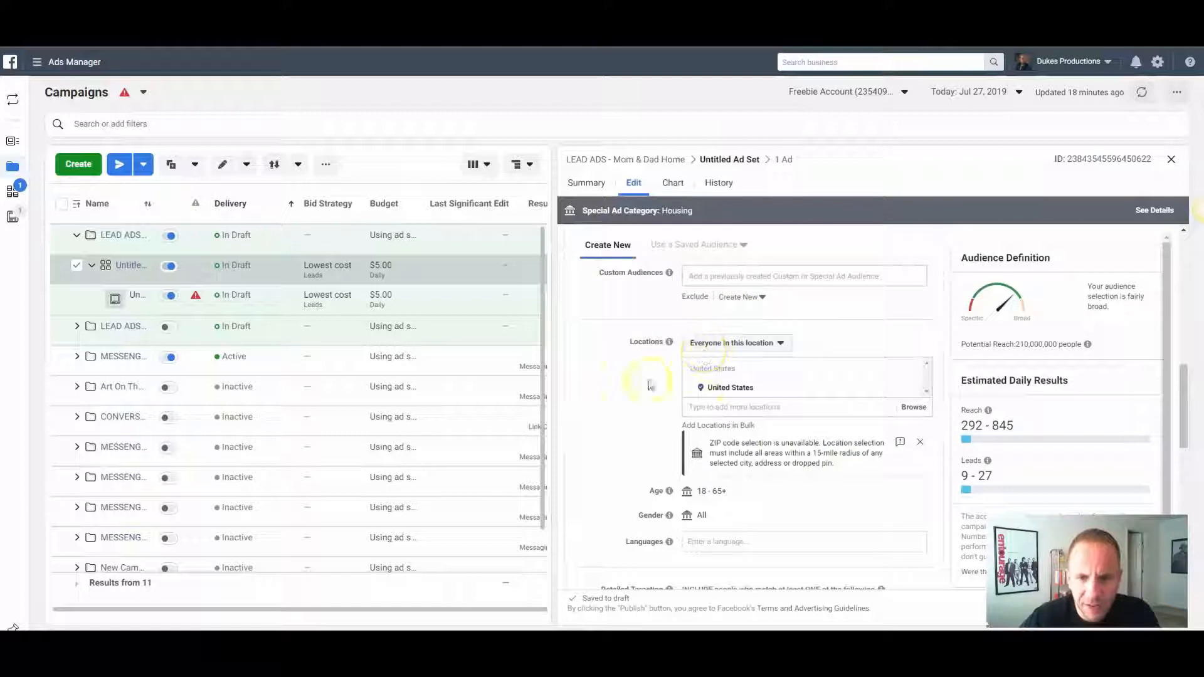
{"action": "left_click", "coordinate": [746, 408]}
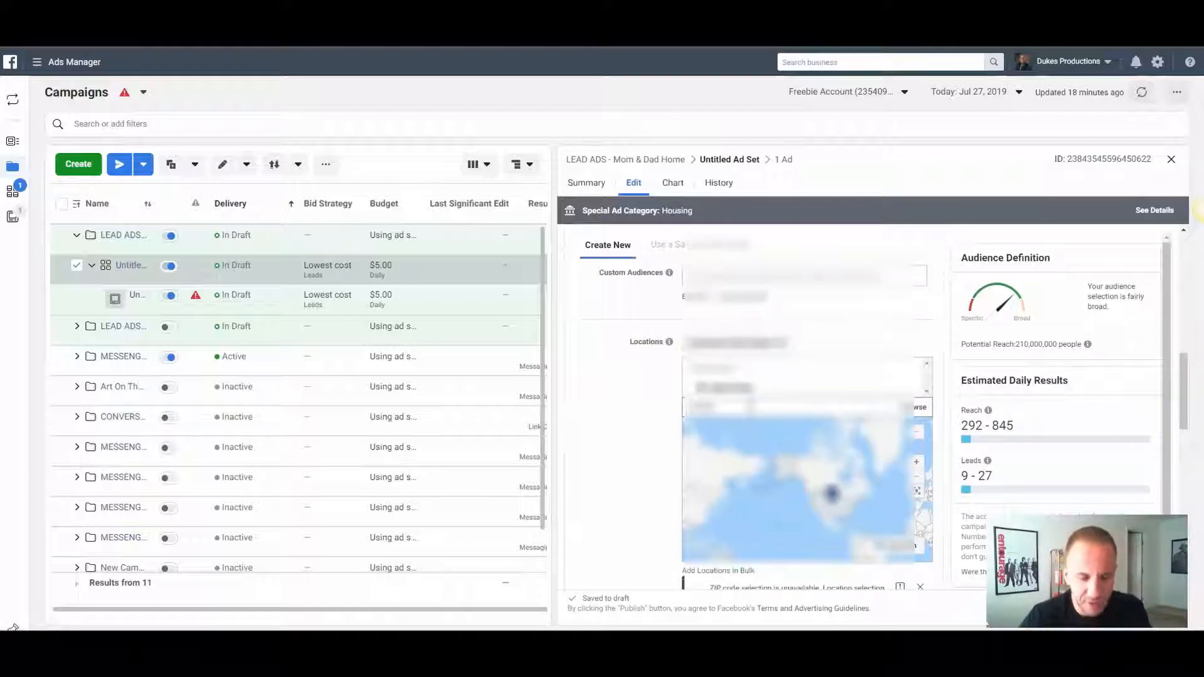
{"action": "type", "text": "ego"}
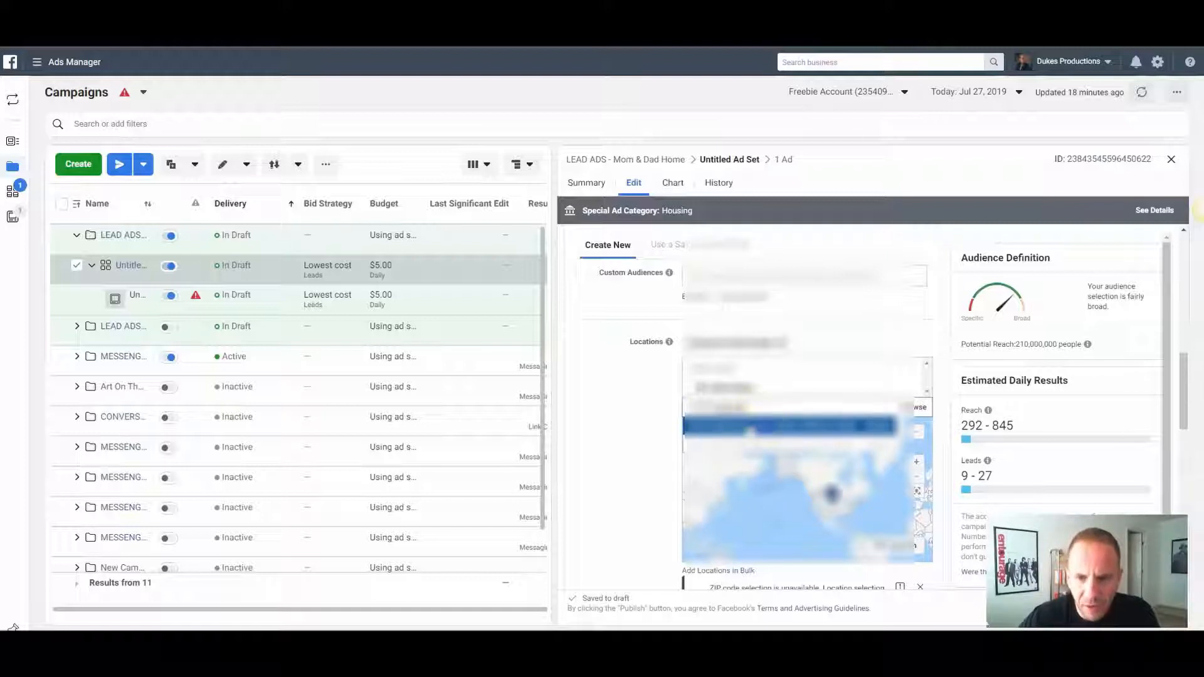
{"action": "left_click", "coordinate": [693, 426]}
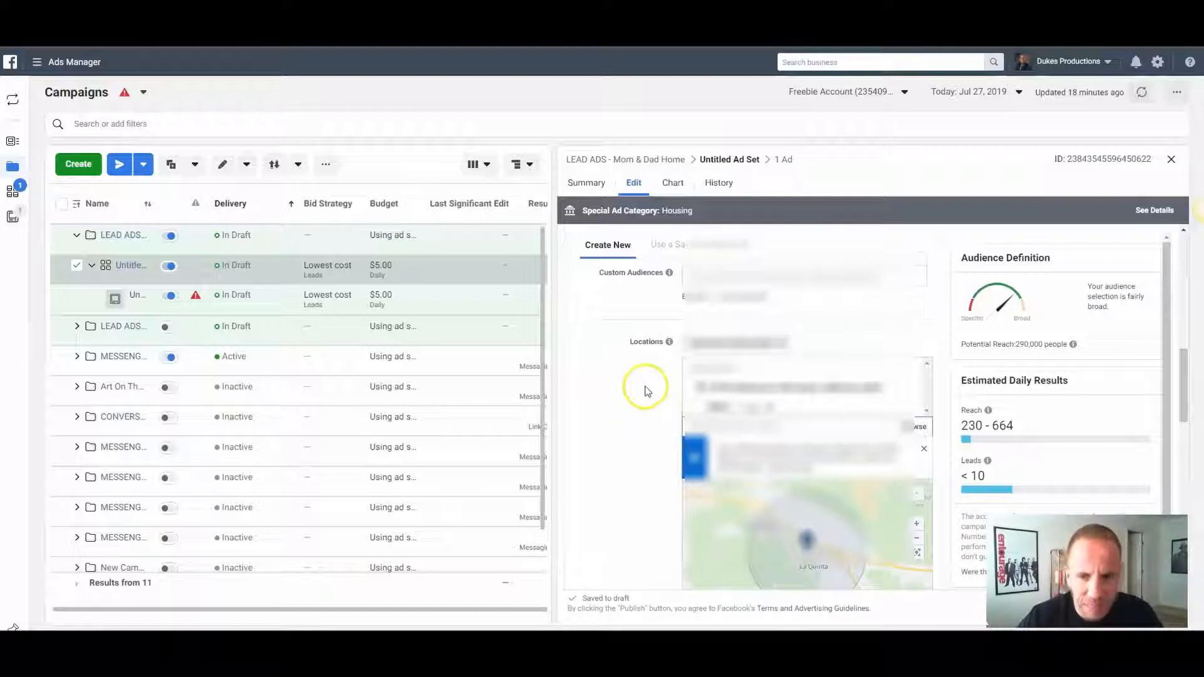
{"action": "scroll", "coordinate": [648, 392], "scroll_direction": "down", "scroll_amount": 1}
{"action": "left_click", "coordinate": [775, 350]}
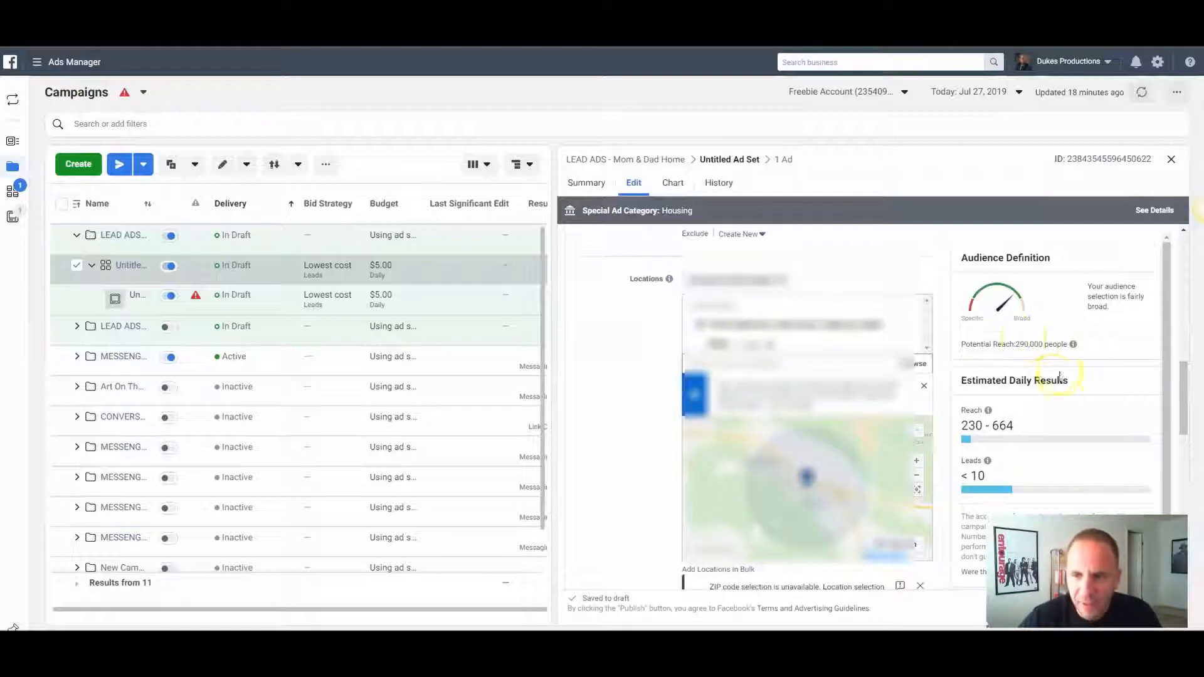
Limit the ad set's audience to people whose language is English (US)
{"action": "scroll", "coordinate": [655, 356], "scroll_direction": "down", "scroll_amount": 4}
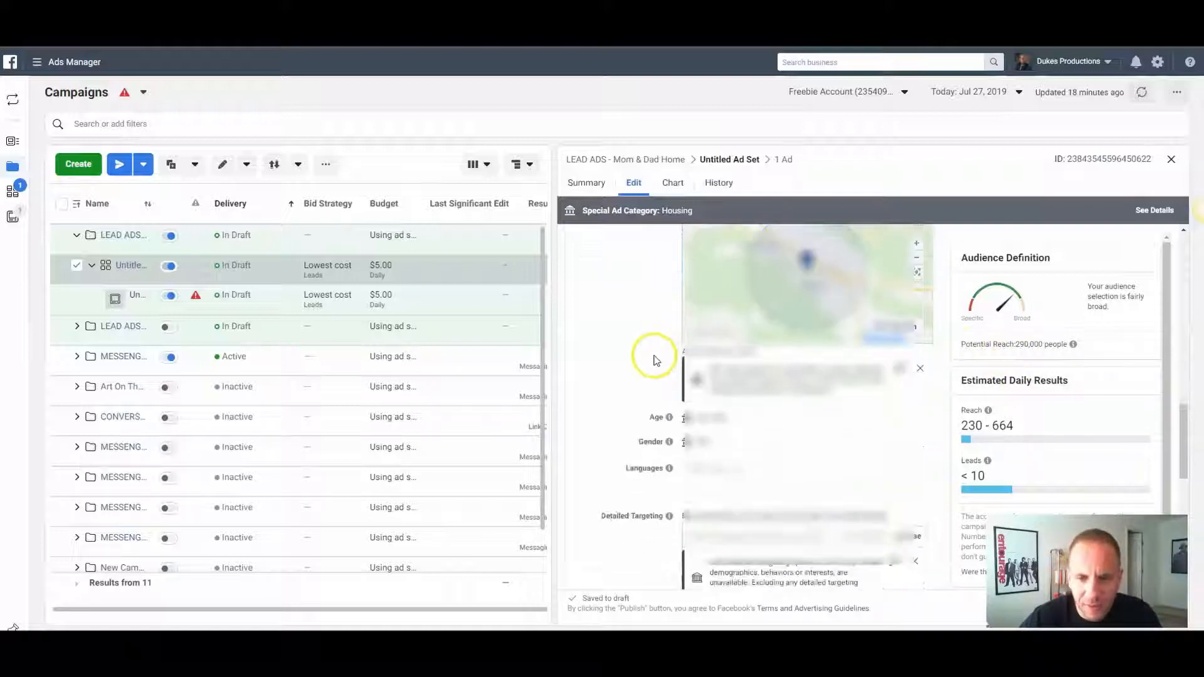
{"action": "mouse_move", "coordinate": [687, 385]}
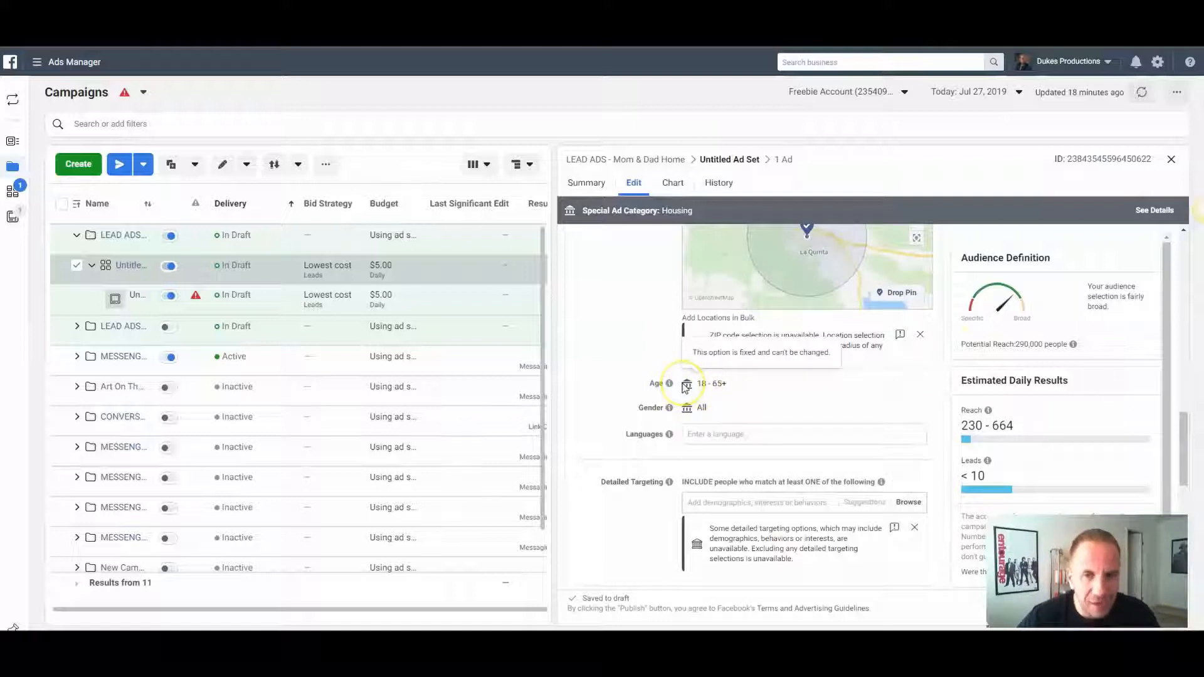
{"action": "left_click", "coordinate": [670, 411]}
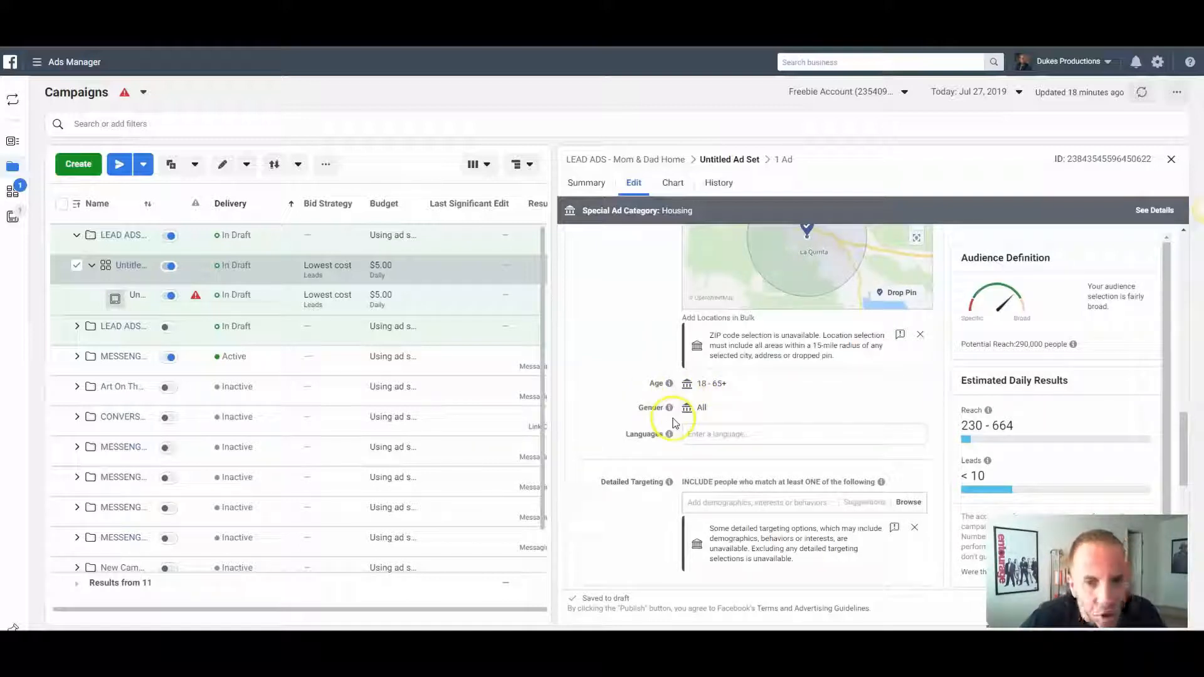
{"action": "left_click", "coordinate": [715, 434]}
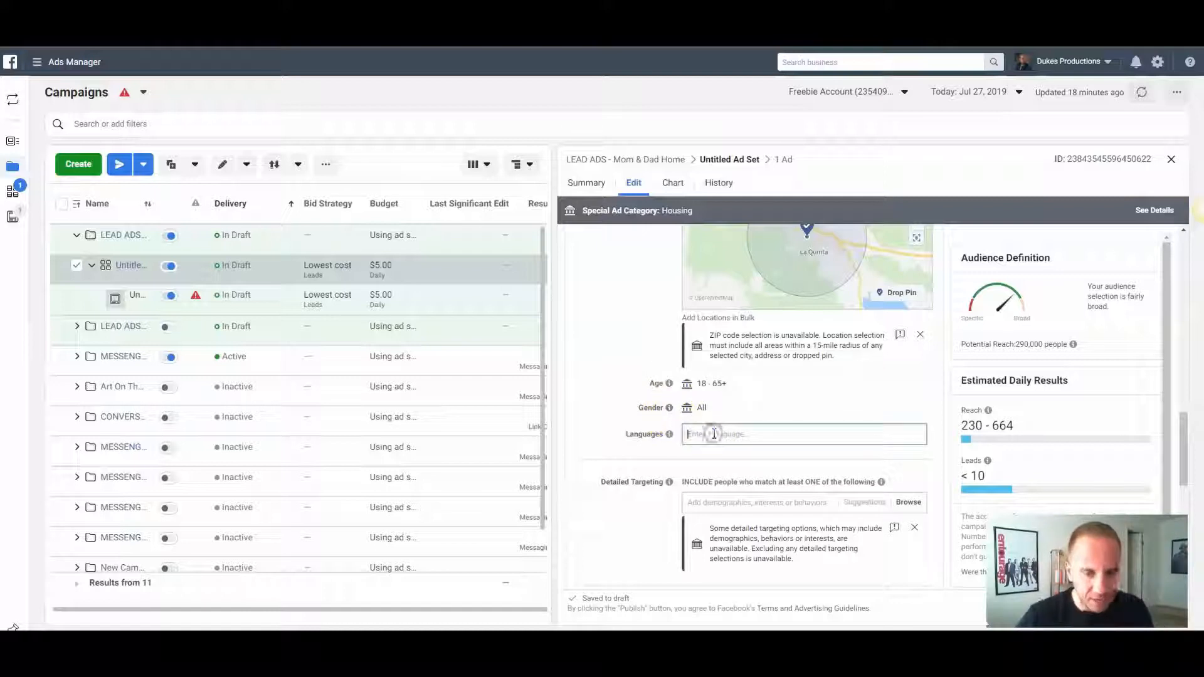
{"action": "type", "text": "engl"}
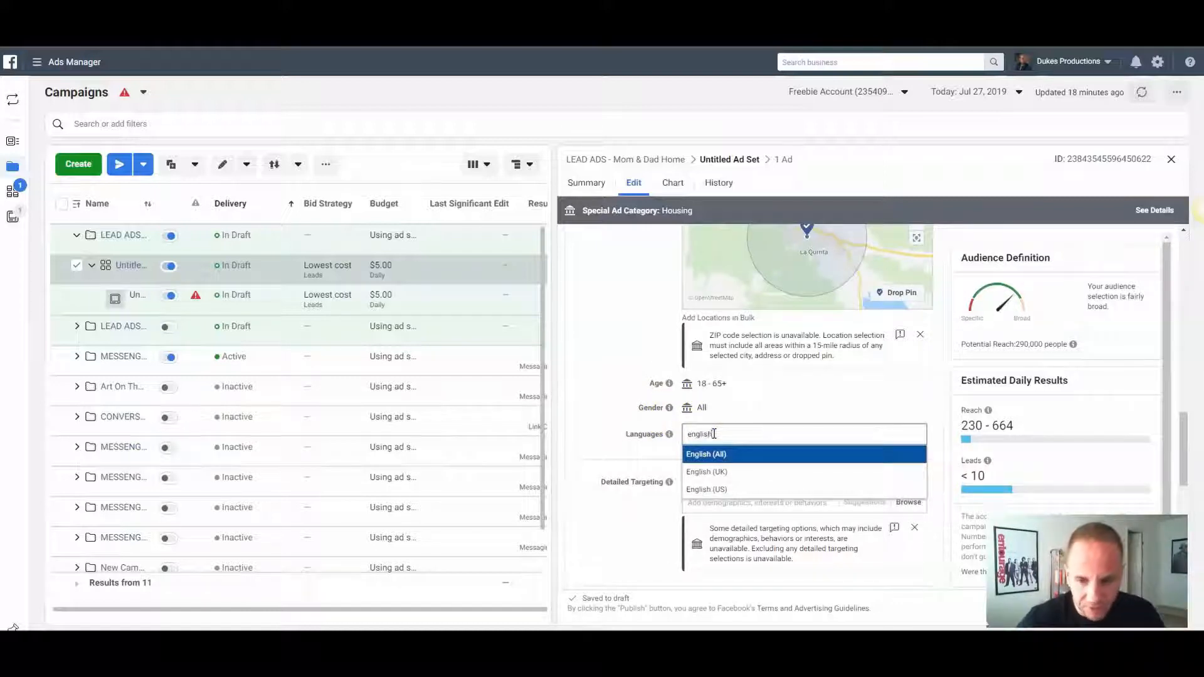
{"action": "type", "text": "ish"}
{"action": "left_click", "coordinate": [709, 490]}
{"action": "left_click", "coordinate": [618, 351]}
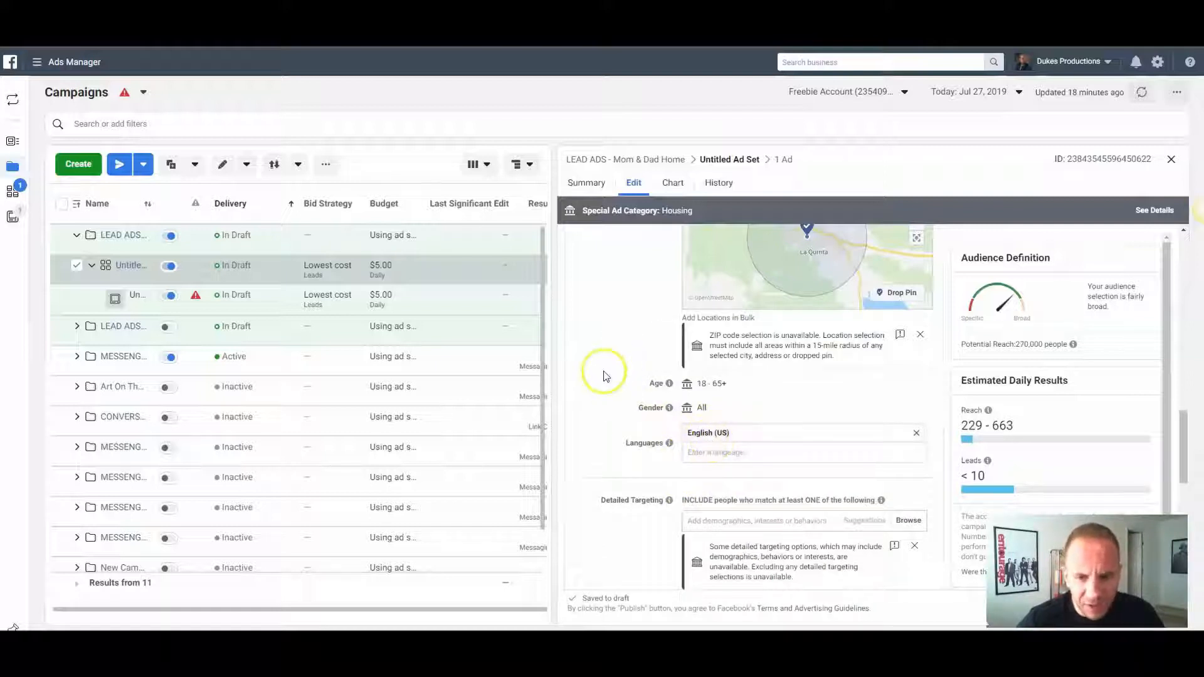
Switch the ad set from automatic to manually edited placements and exclude the Instagram platform
{"action": "scroll", "coordinate": [605, 375], "scroll_direction": "down", "scroll_amount": 1}
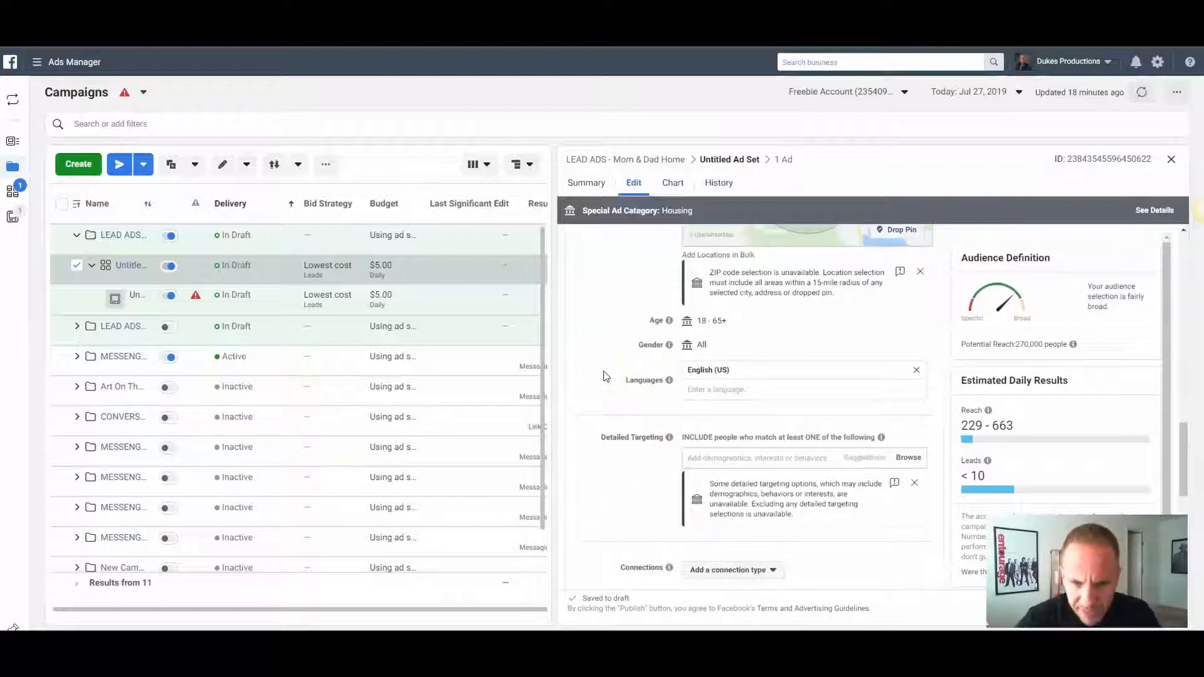
{"action": "scroll", "coordinate": [621, 370], "scroll_direction": "down", "scroll_amount": 1}
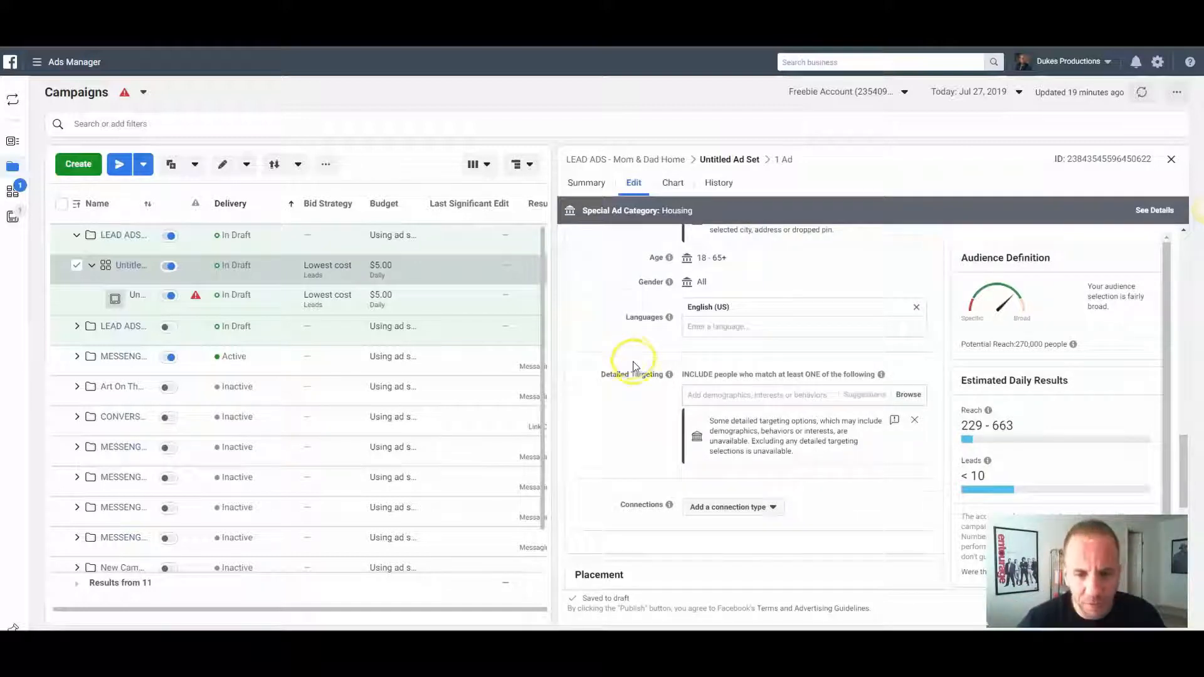
{"action": "scroll", "coordinate": [633, 367], "scroll_direction": "down", "scroll_amount": 1}
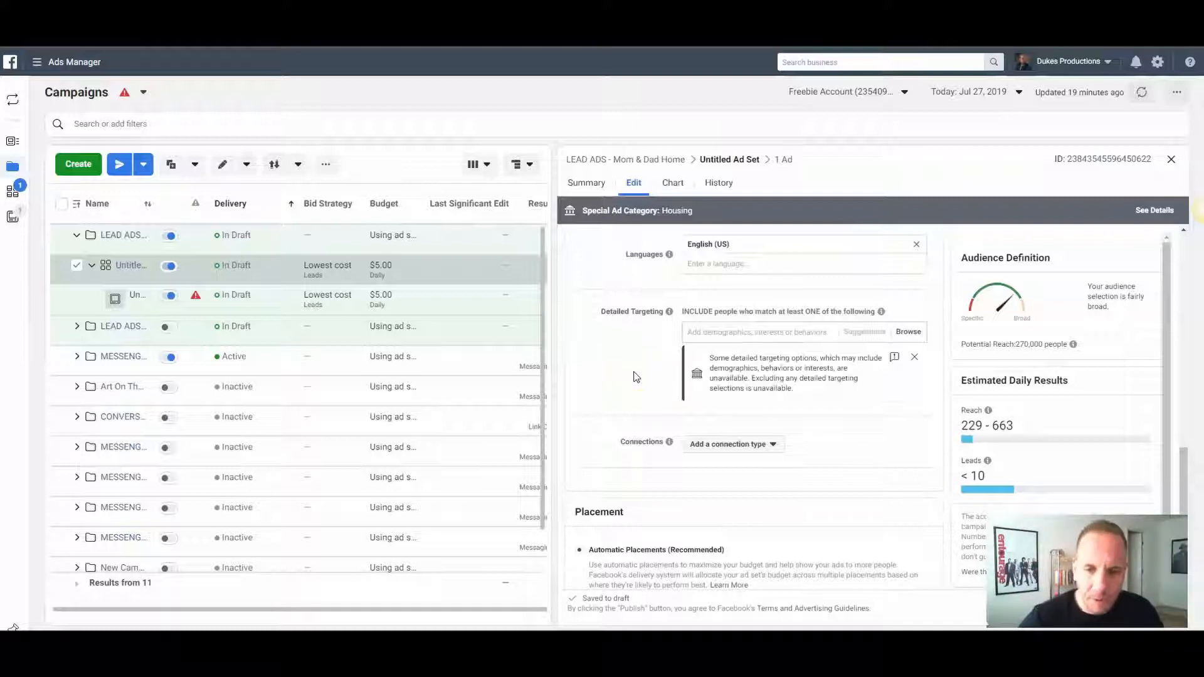
{"action": "left_click", "coordinate": [720, 331]}
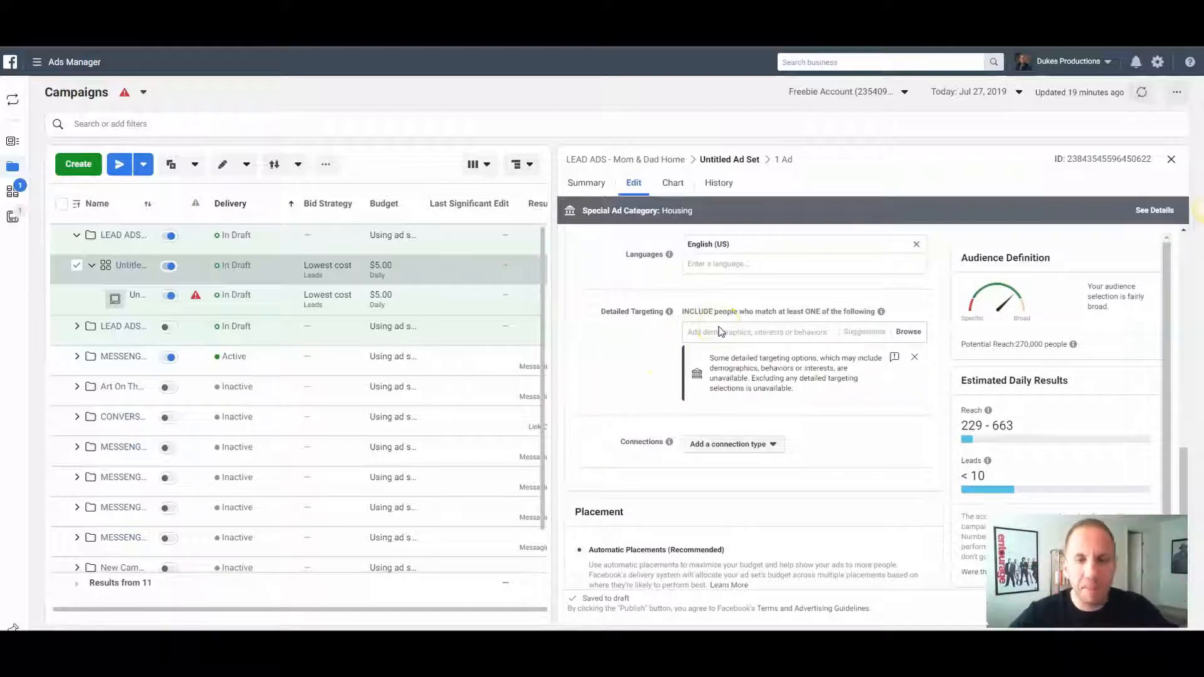
{"action": "left_click", "coordinate": [723, 329]}
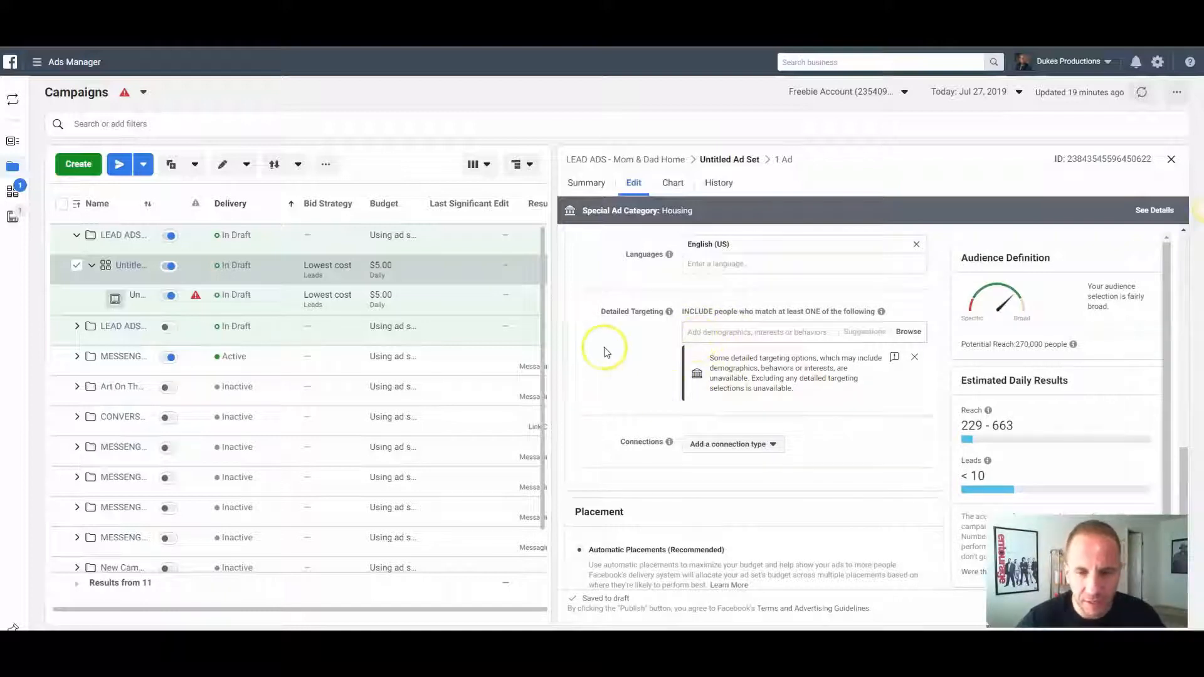
{"action": "scroll", "coordinate": [640, 365], "scroll_direction": "down", "scroll_amount": 3}
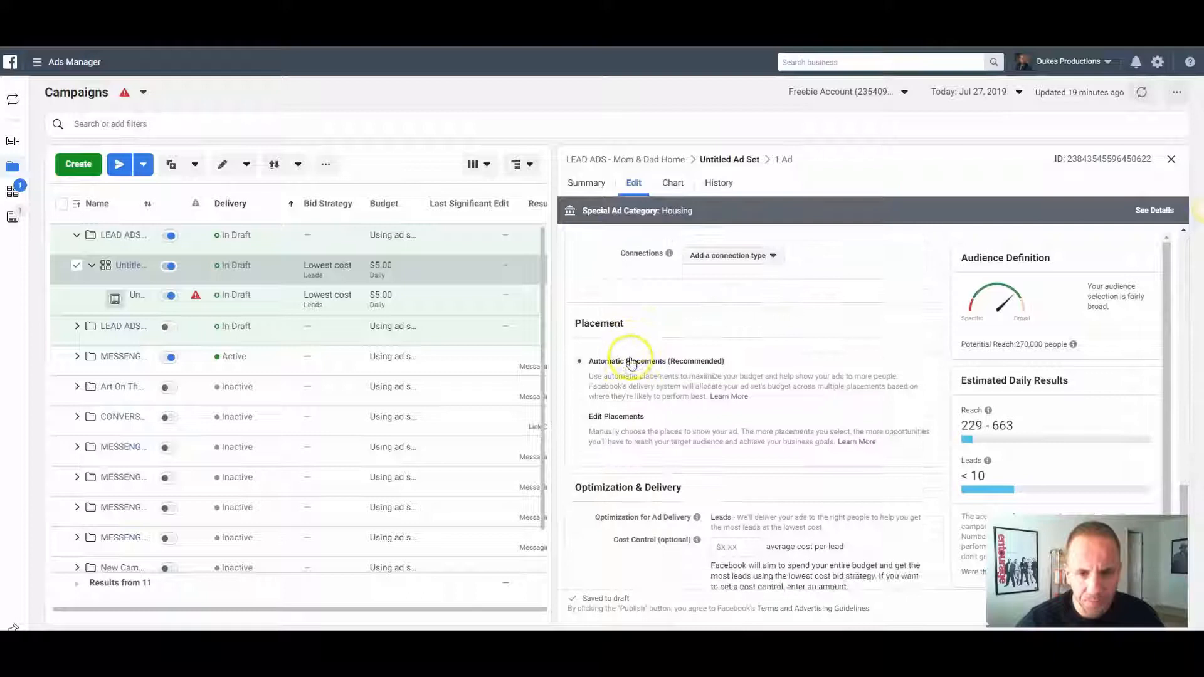
{"action": "left_click", "coordinate": [616, 417]}
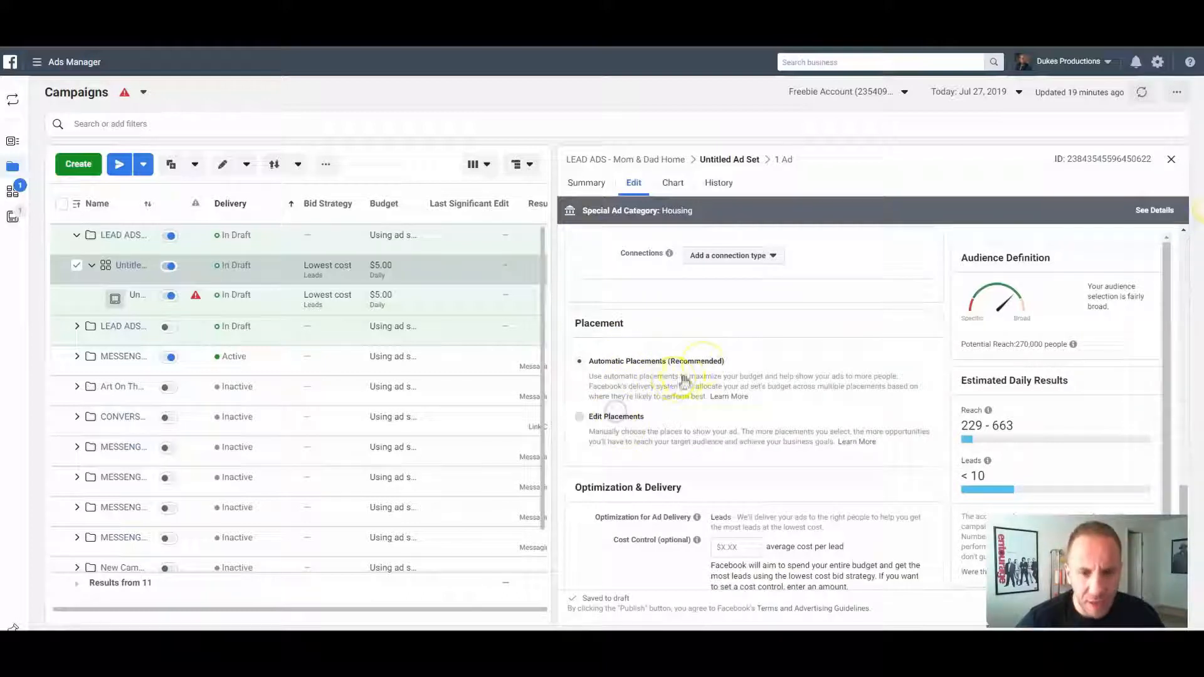
{"action": "scroll", "coordinate": [721, 358], "scroll_direction": "down", "scroll_amount": 3}
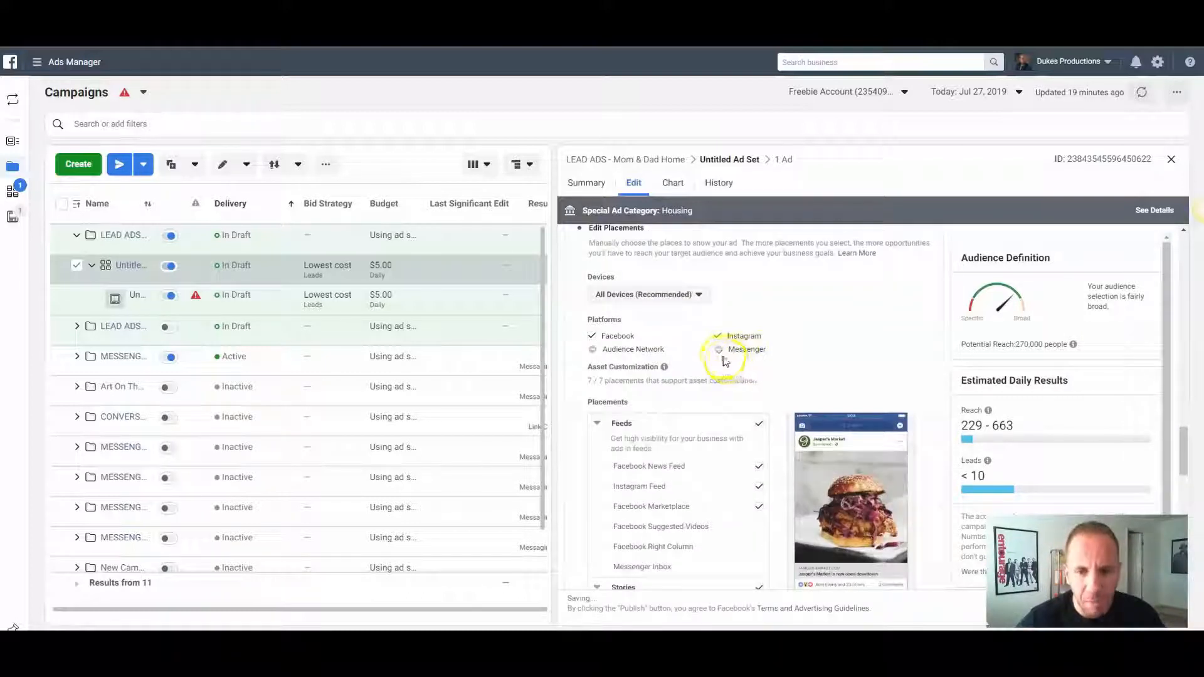
{"action": "left_click", "coordinate": [719, 335]}
{"action": "scroll", "coordinate": [785, 339], "scroll_direction": "down", "scroll_amount": 2}
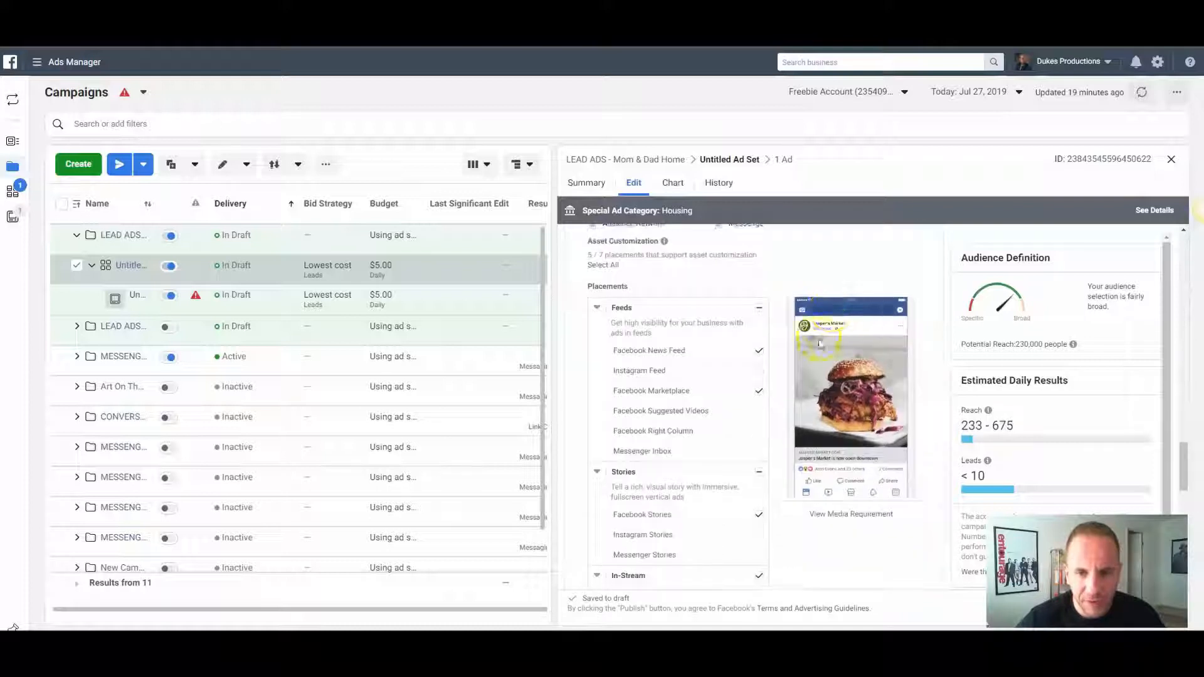
Remove the Facebook Marketplace, Stories, In-Stream and Contextual Spaces placements so that only Facebook News Feed is kept
{"action": "left_click", "coordinate": [760, 391]}
{"action": "left_click", "coordinate": [761, 470]}
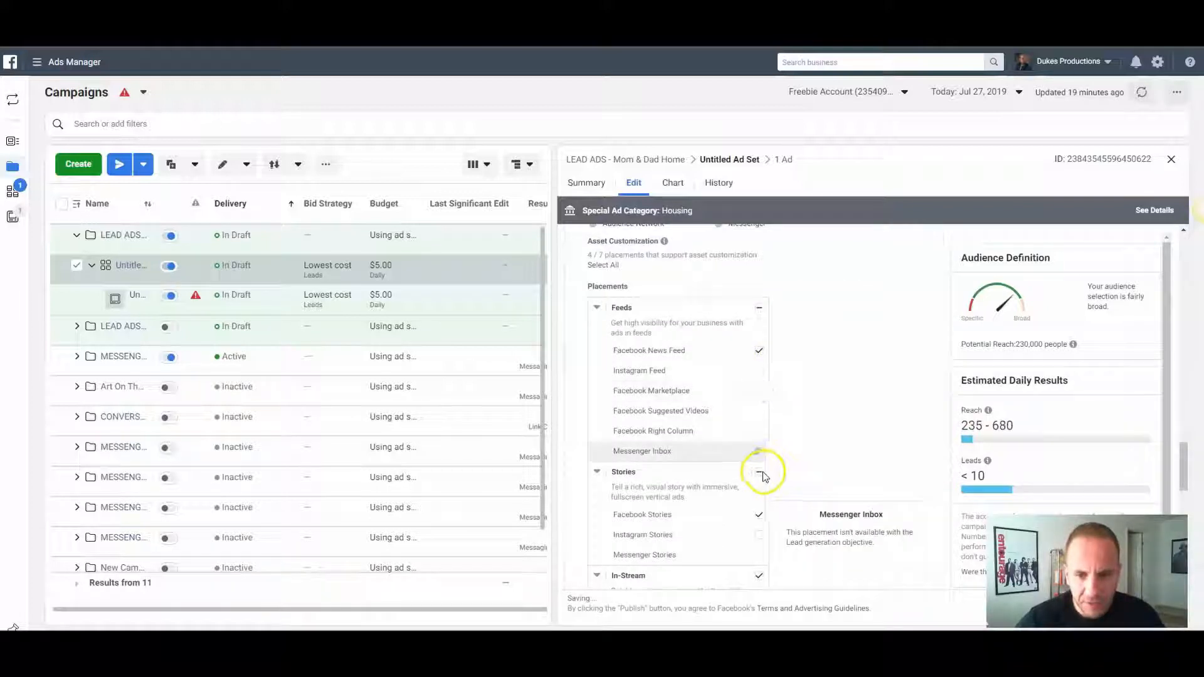
{"action": "scroll", "coordinate": [771, 464], "scroll_direction": "down", "scroll_amount": 3}
{"action": "left_click", "coordinate": [760, 387]}
{"action": "left_click", "coordinate": [769, 509]}
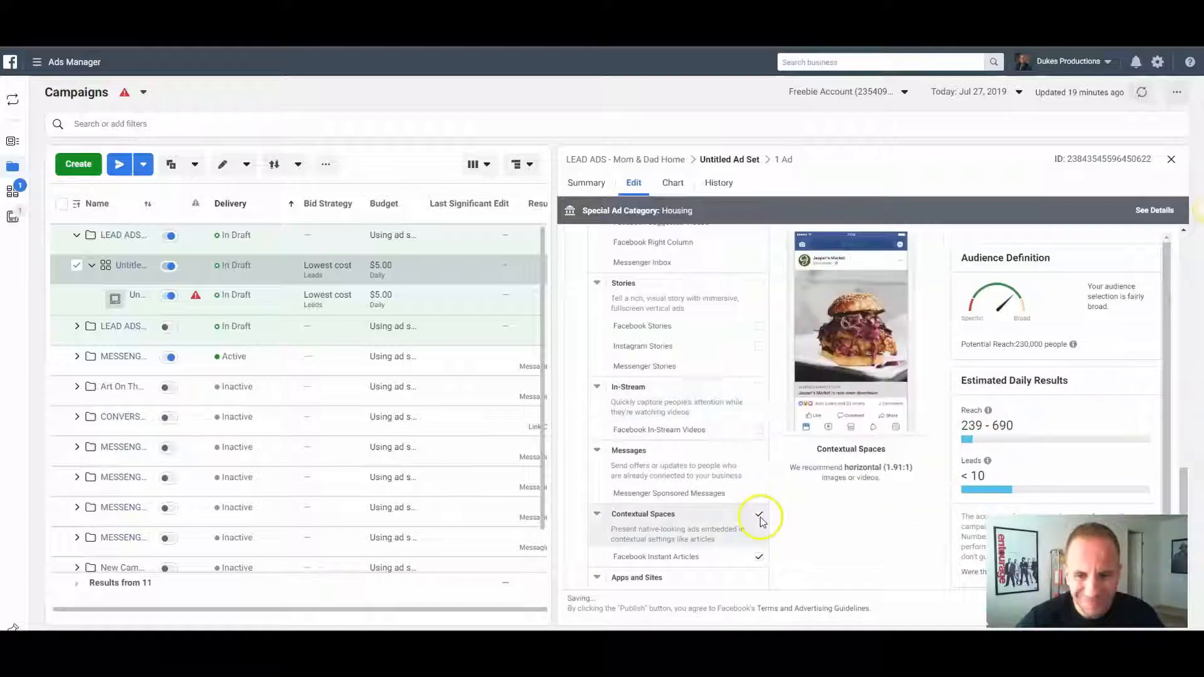
{"action": "scroll", "coordinate": [800, 497], "scroll_direction": "down", "scroll_amount": 3}
{"action": "scroll", "coordinate": [800, 498], "scroll_direction": "down", "scroll_amount": 5}
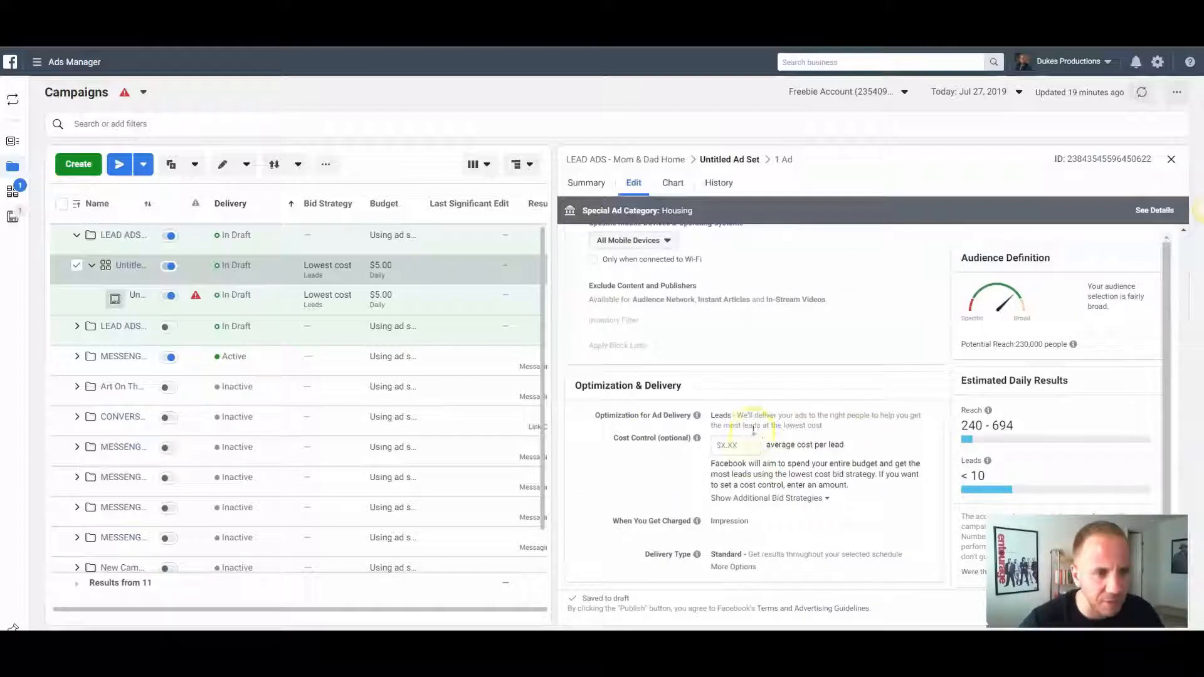
Rename the untitled ad set as "Mom & Dad Home - 15 Rad - NF [7/28/19]"
{"action": "left_click", "coordinate": [93, 308]}
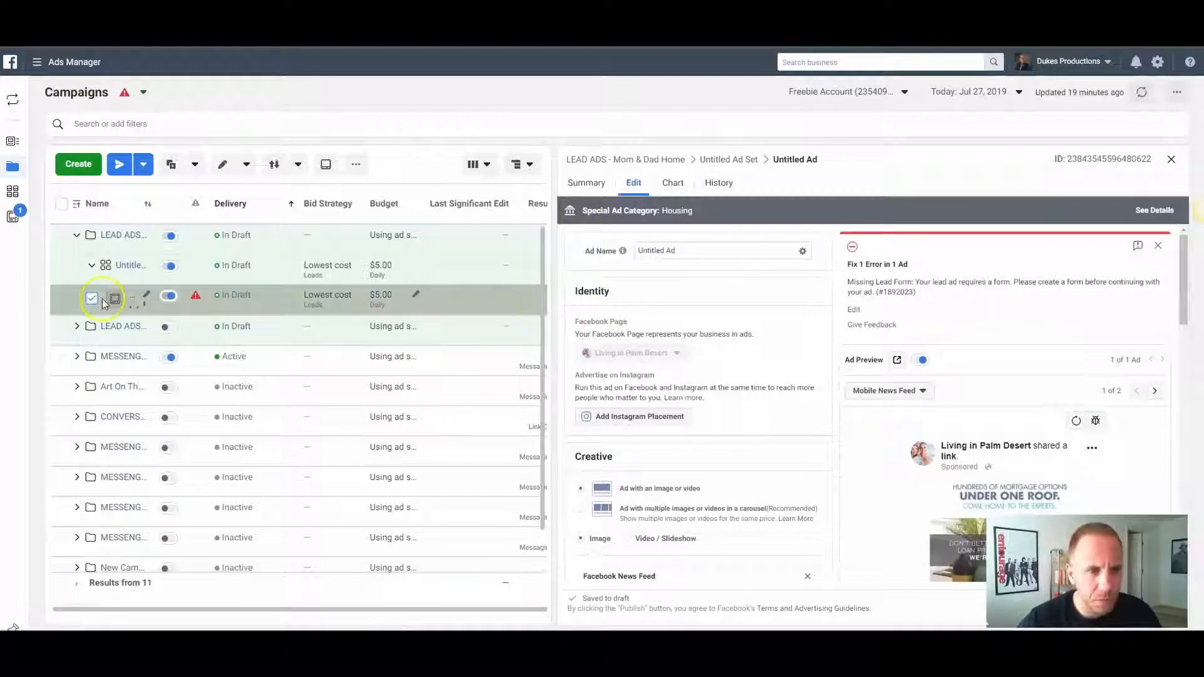
{"action": "left_click", "coordinate": [74, 268]}
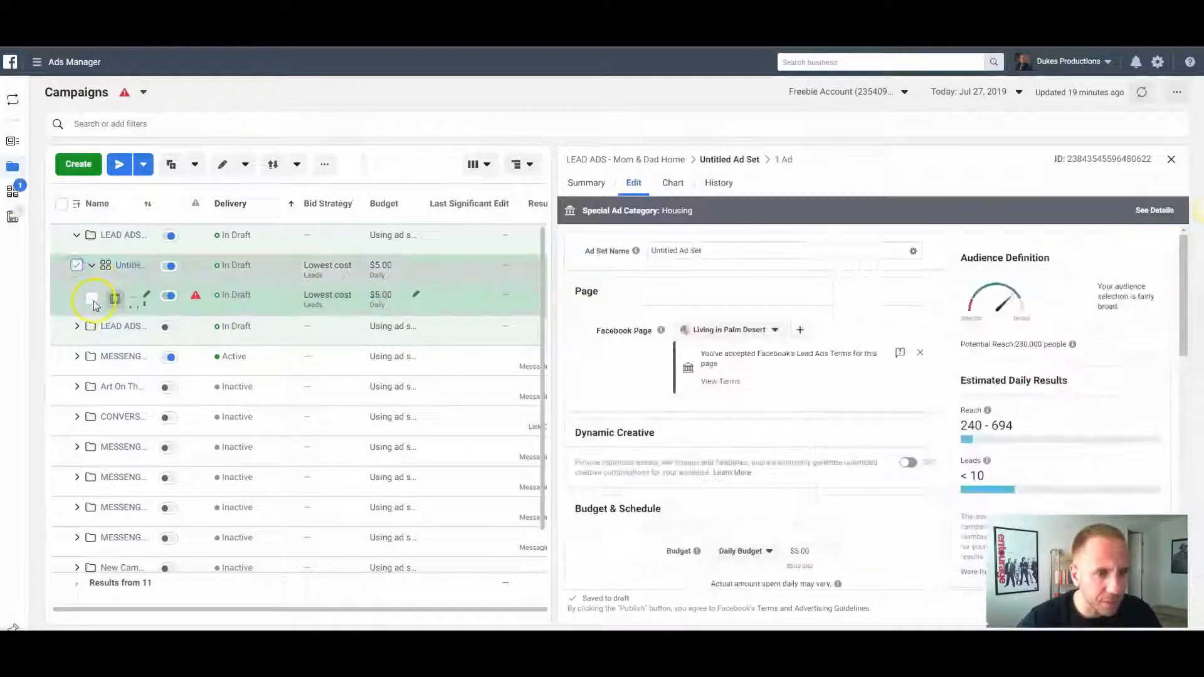
{"action": "left_click", "coordinate": [696, 246]}
{"action": "triple_click", "coordinate": [699, 244]}
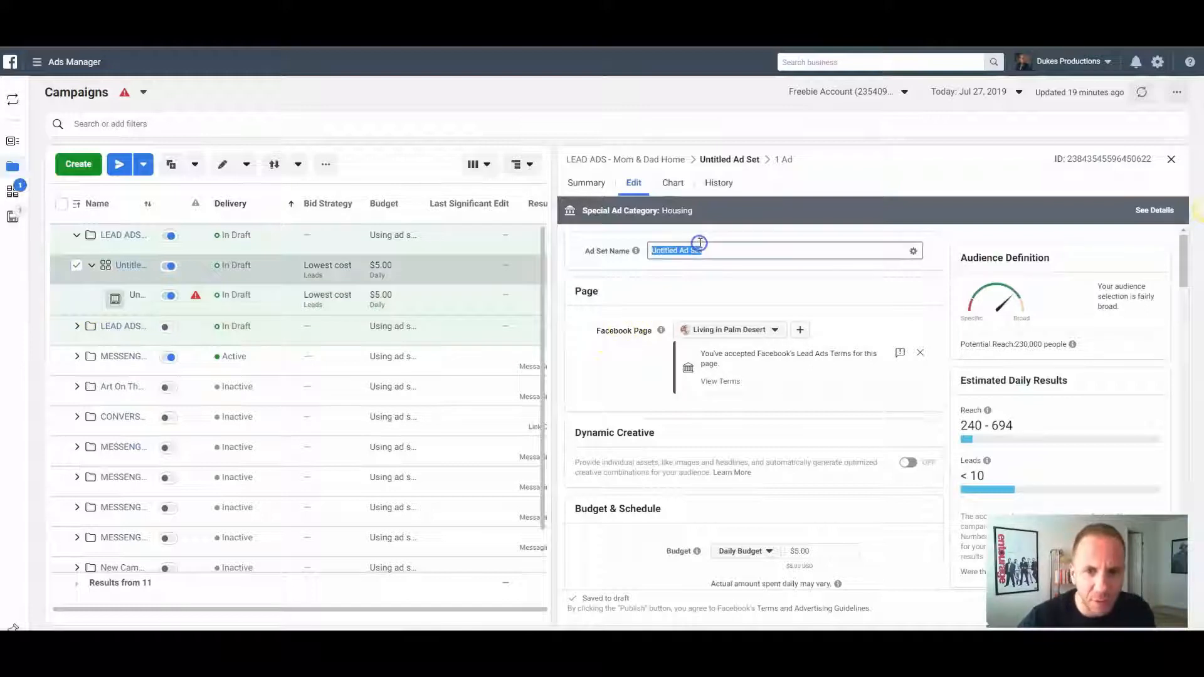
{"action": "type", "text": "Mom & Dad Home - 15"}
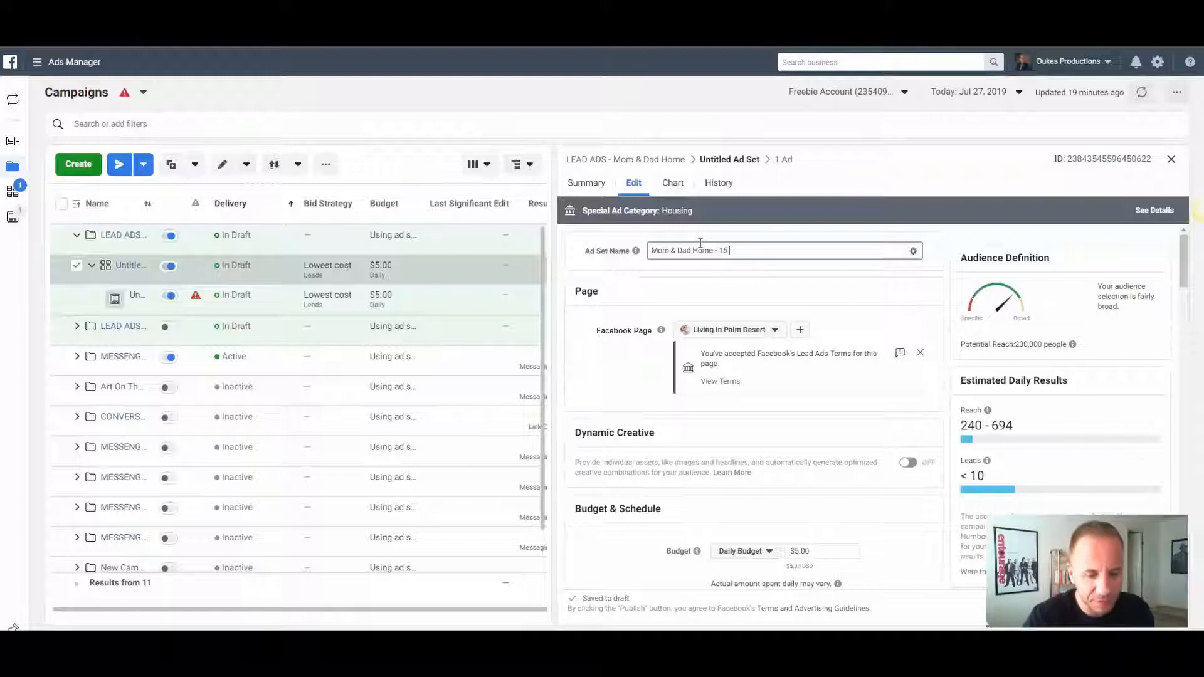
{"action": "type", "text": " Radd"}
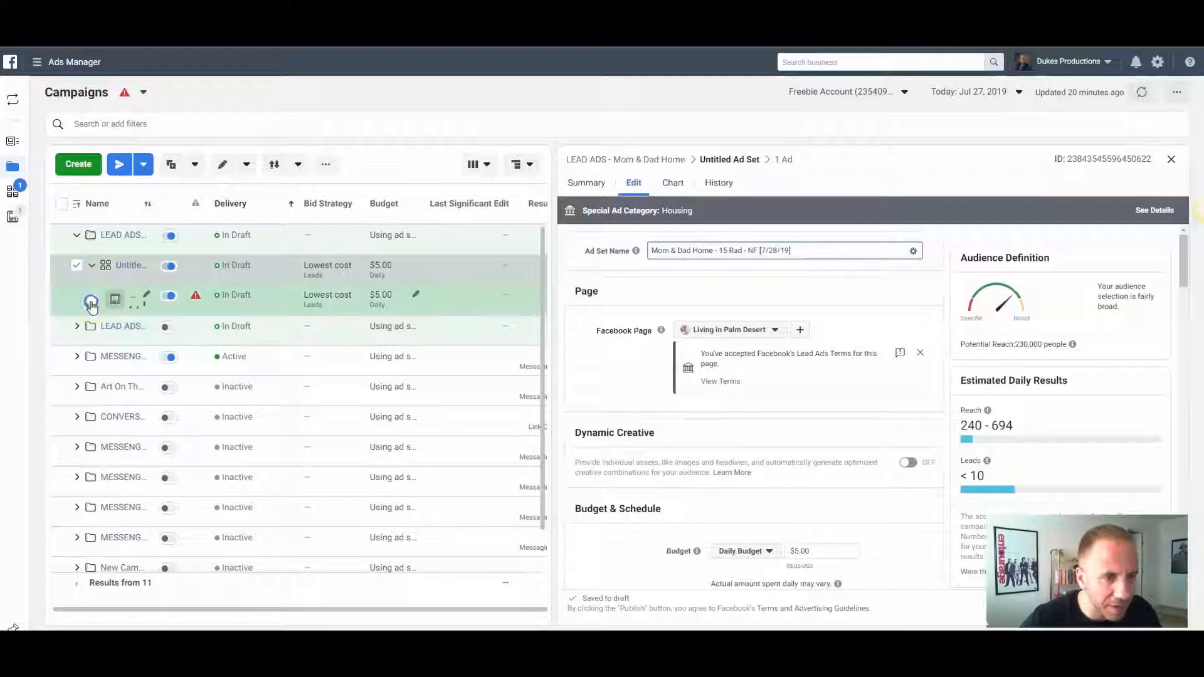
Open the untitled ad under the ad set and rename it as "Backyard View"
{"action": "left_click", "coordinate": [92, 300]}
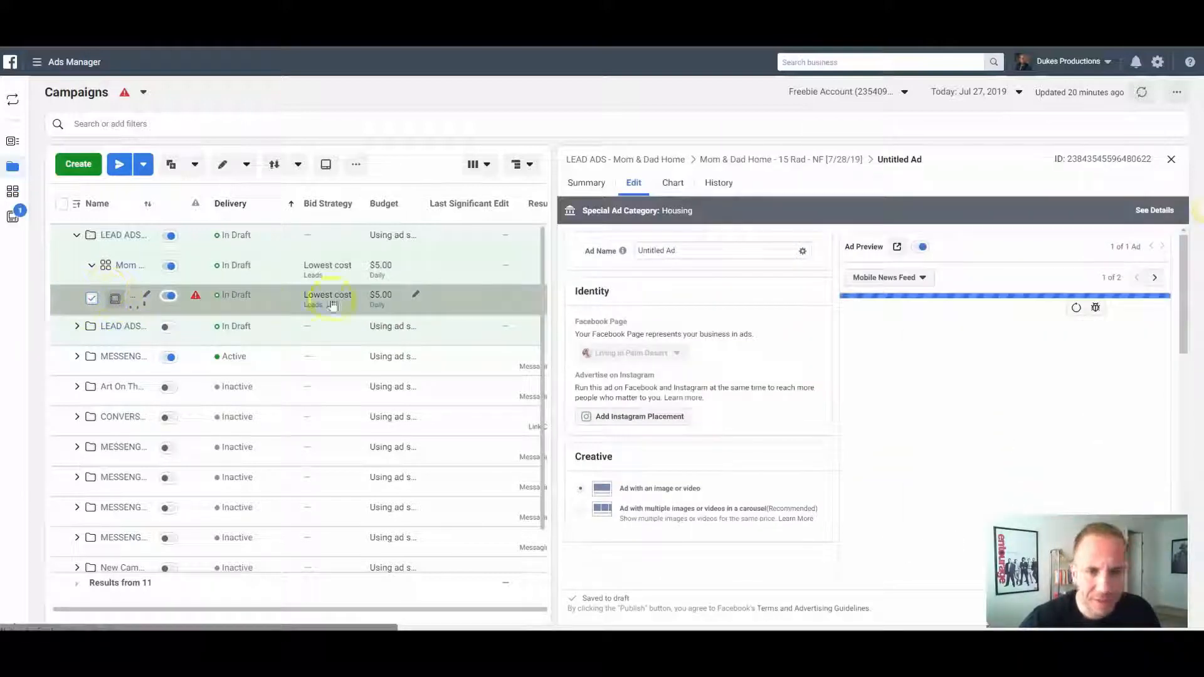
{"action": "triple_click", "coordinate": [693, 251]}
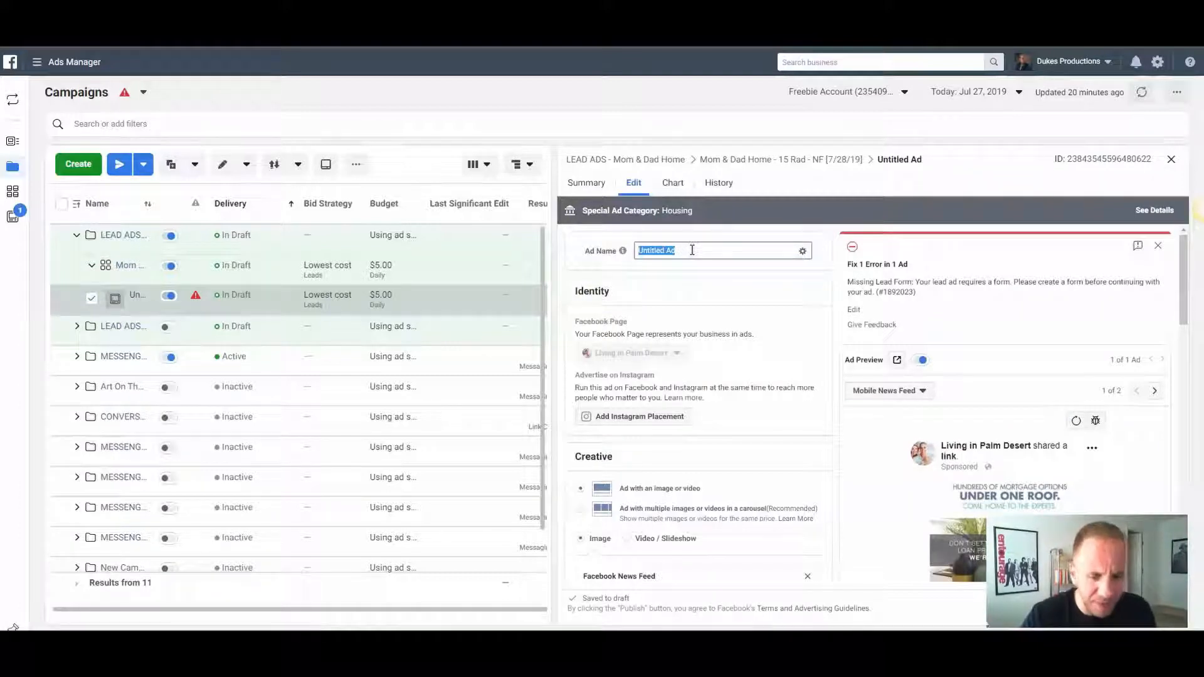
{"action": "type", "text": "Backyard View"}
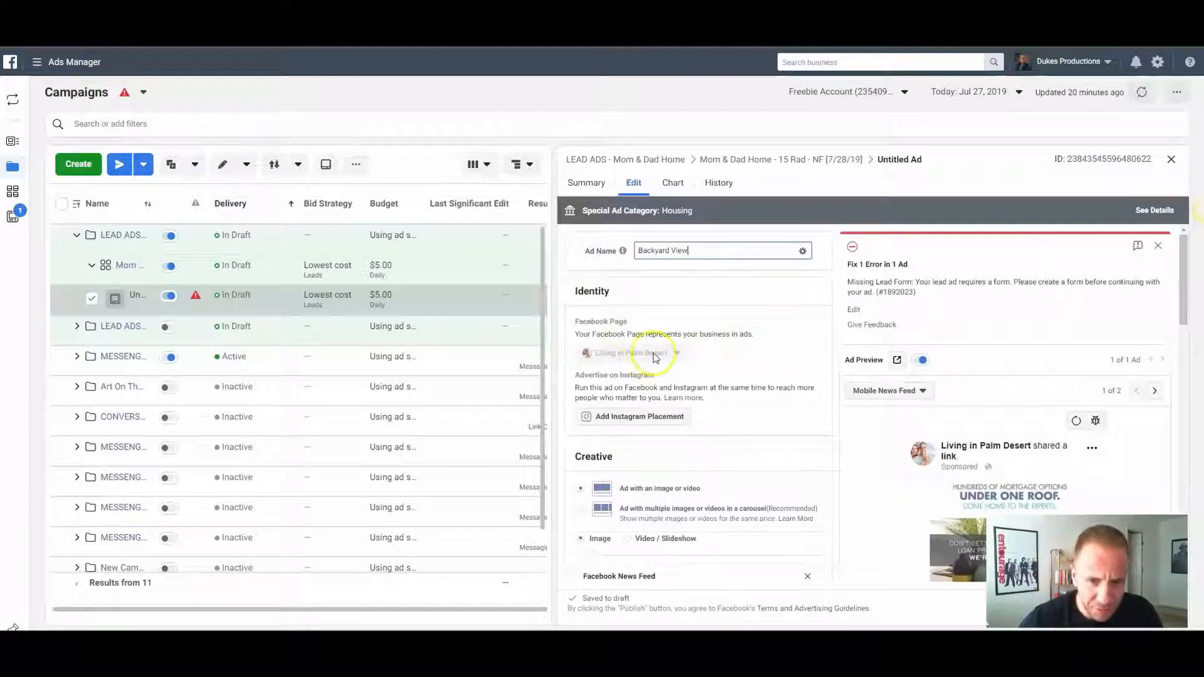
{"action": "left_click", "coordinate": [778, 329]}
Change the ad's image to the 1500 × 1000 backyard pool photo from the account's image assets
{"action": "scroll", "coordinate": [779, 323], "scroll_direction": "down", "scroll_amount": 2}
{"action": "scroll", "coordinate": [780, 320], "scroll_direction": "down", "scroll_amount": 1}
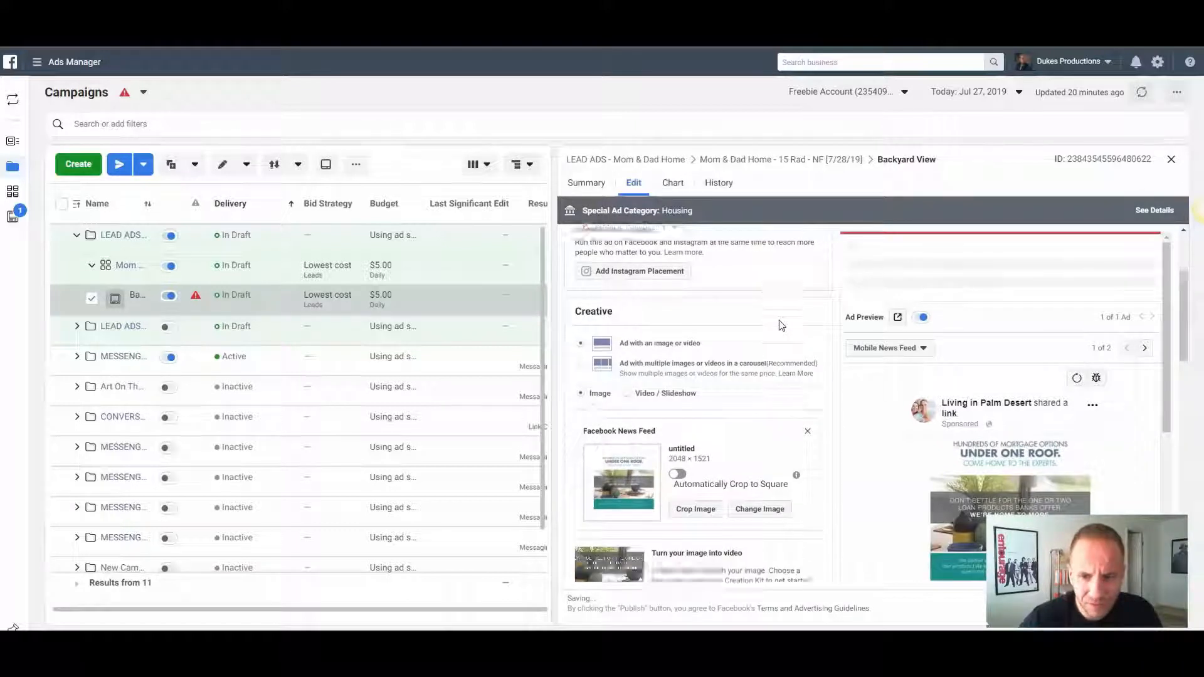
{"action": "left_click", "coordinate": [756, 466]}
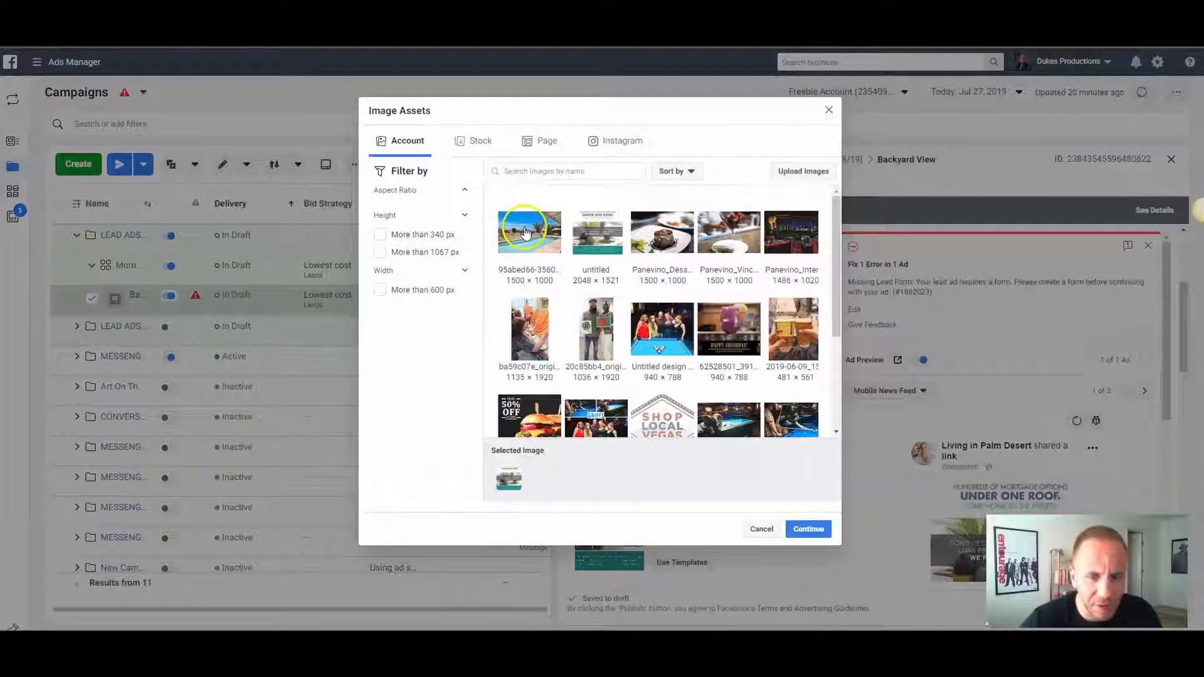
{"action": "left_click", "coordinate": [533, 234]}
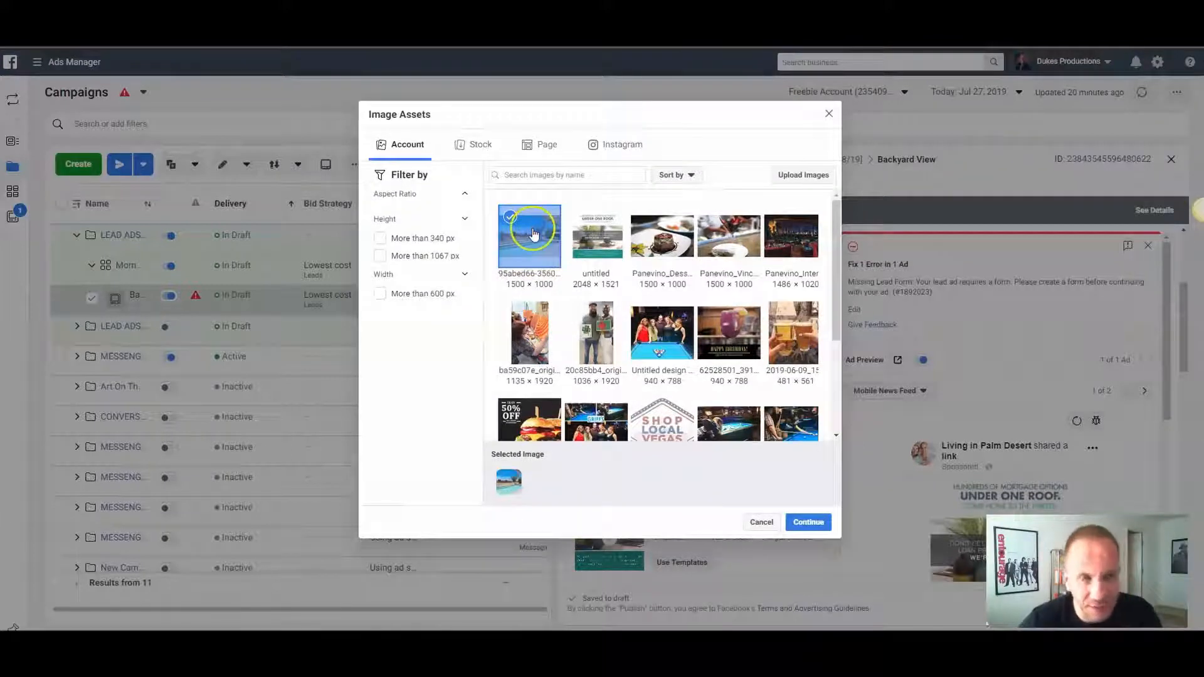
{"action": "left_click", "coordinate": [798, 517]}
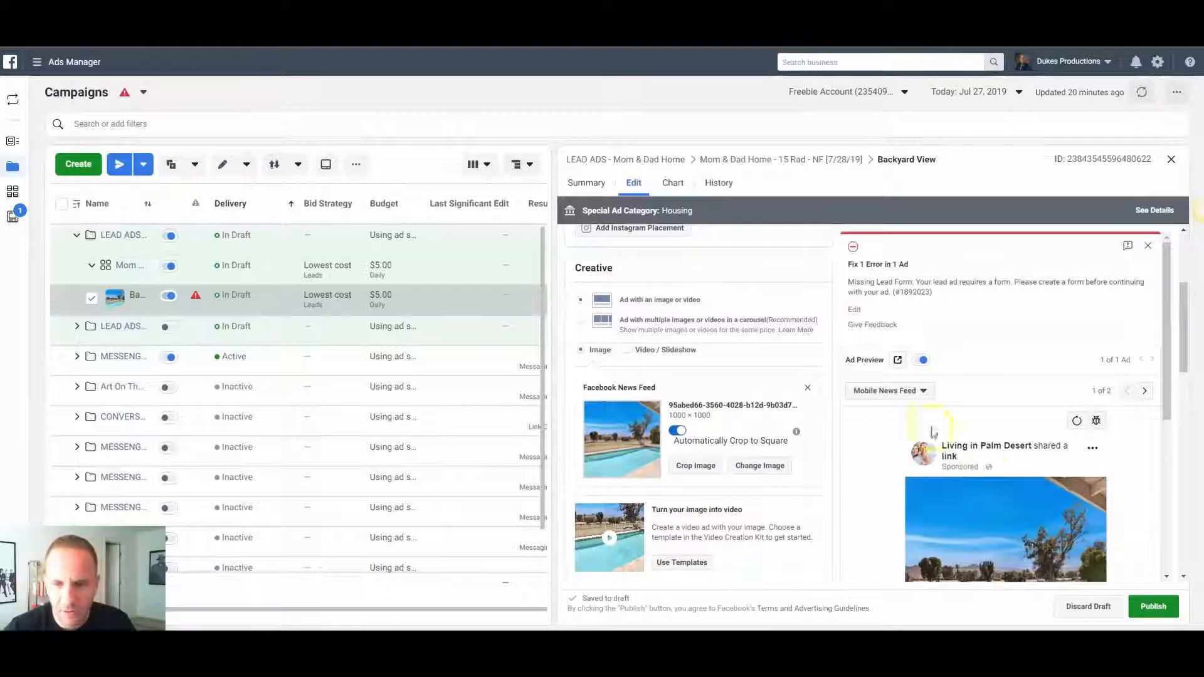
Copy the "JUST LISTED: Palm Desert Country Club..." paragraph through "So You Don't Have To!!" from Notepad into the ad's primary text
{"action": "scroll", "coordinate": [820, 422], "scroll_direction": "down", "scroll_amount": 2}
{"action": "scroll", "coordinate": [944, 472], "scroll_direction": "down", "scroll_amount": 3}
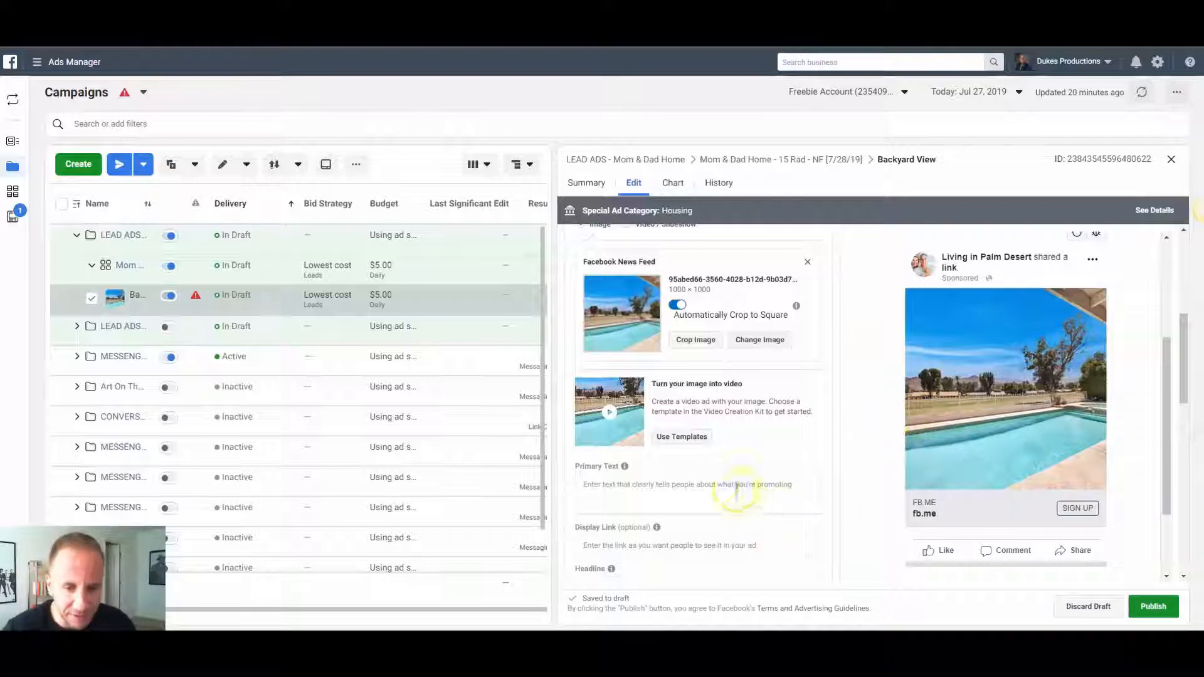
{"action": "left_click", "coordinate": [692, 494]}
{"action": "scroll", "coordinate": [692, 494], "scroll_direction": "down", "scroll_amount": 2}
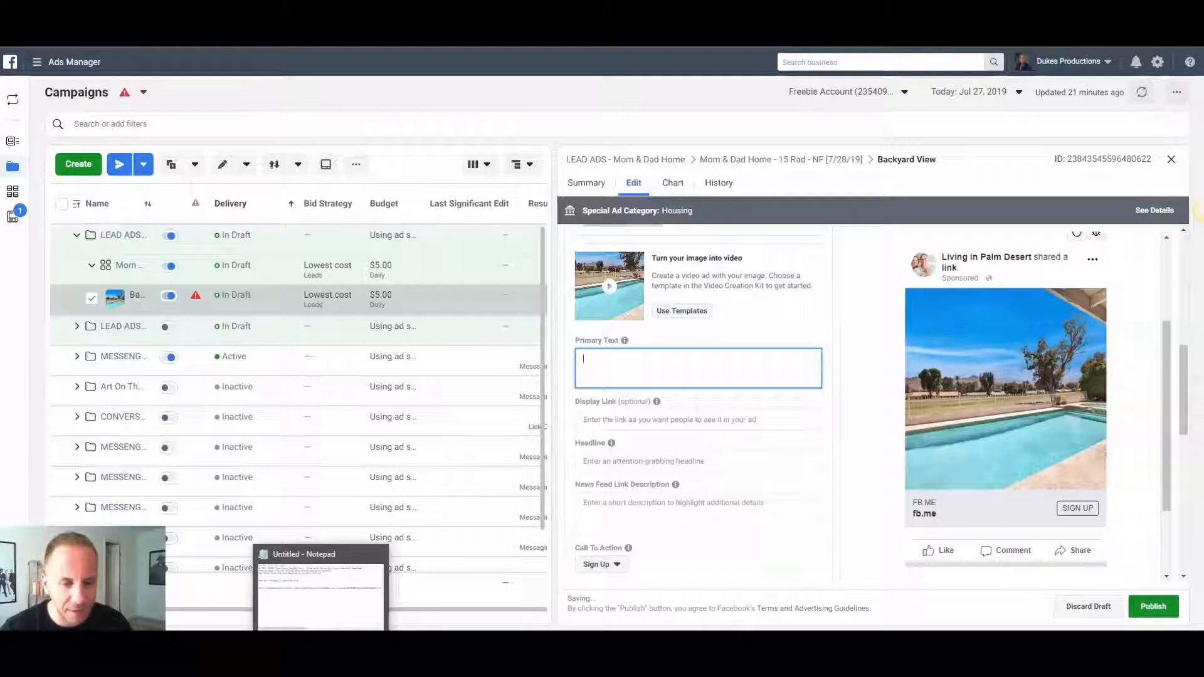
{"action": "left_click", "coordinate": [321, 652]}
{"action": "left_click_drag", "start_coordinate": [746, 390], "coordinate": [790, 390]}
{"action": "key", "text": "ctrl+a"}
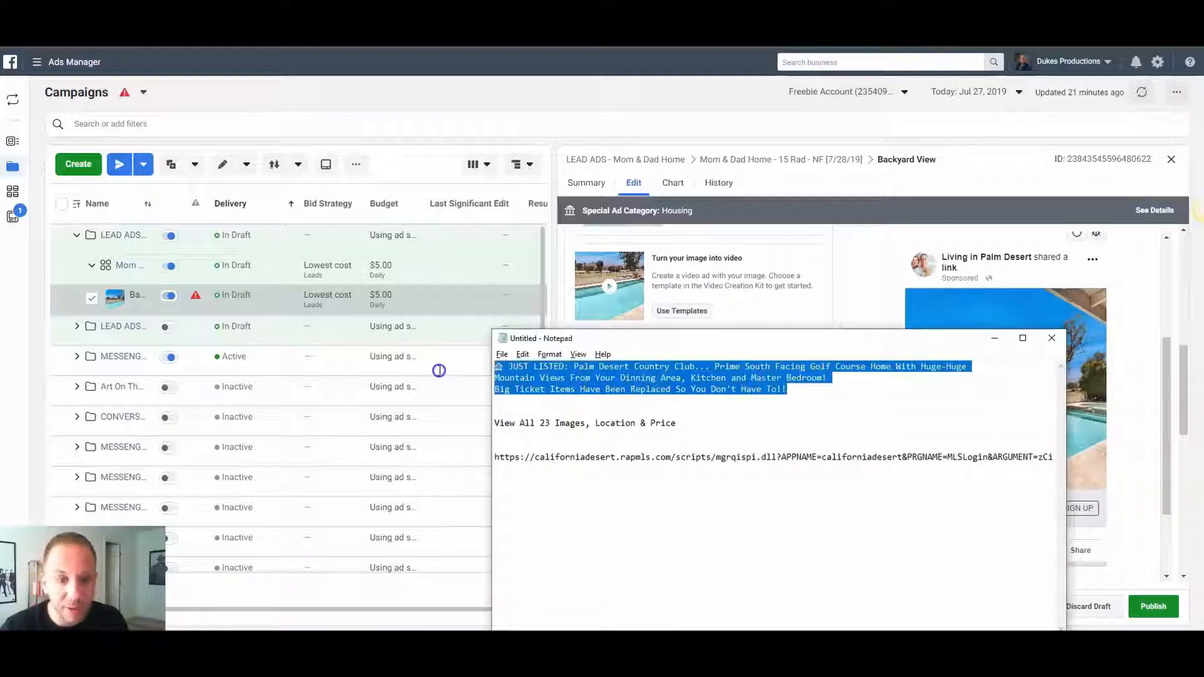
{"action": "left_click", "coordinate": [994, 338]}
{"action": "left_click", "coordinate": [655, 384]}
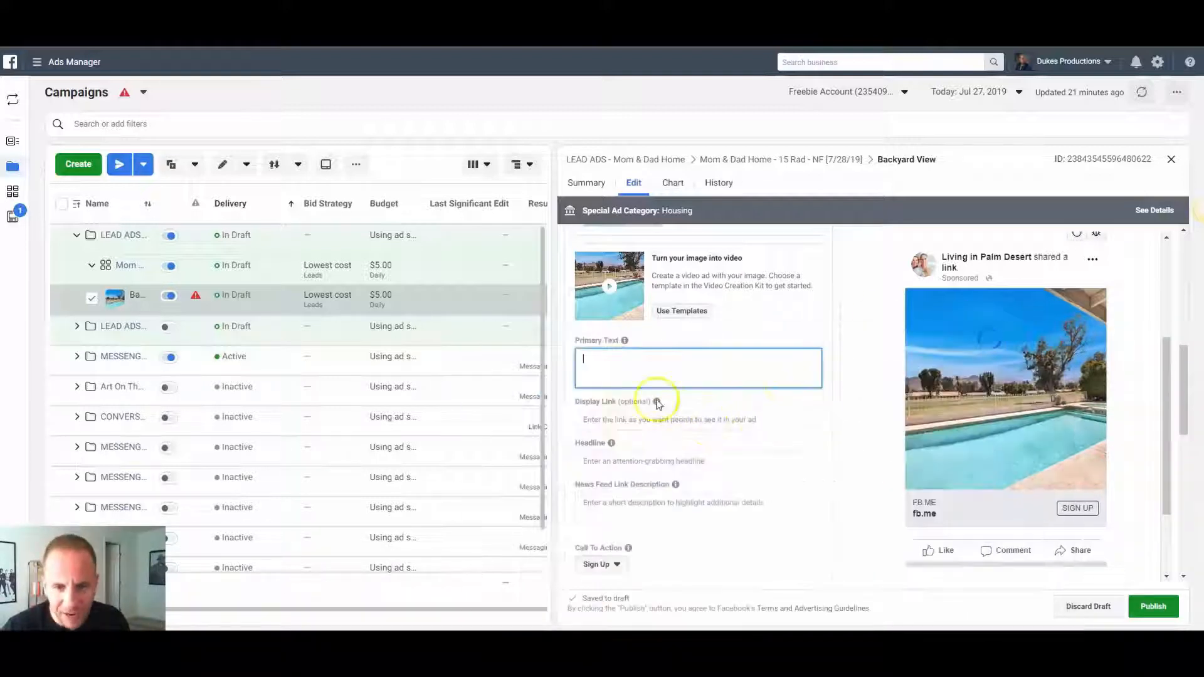
{"action": "type", "text": "🏠 JUST LISTED: Palm Desert Country Club... Prime South Facing Golf Course Home With Huge-Huge Mountain Views From Your Dinning Area, Kitchen and Master Bedroom! Big Ticket Items Have Been Replaced So You Don't Have To!!"}
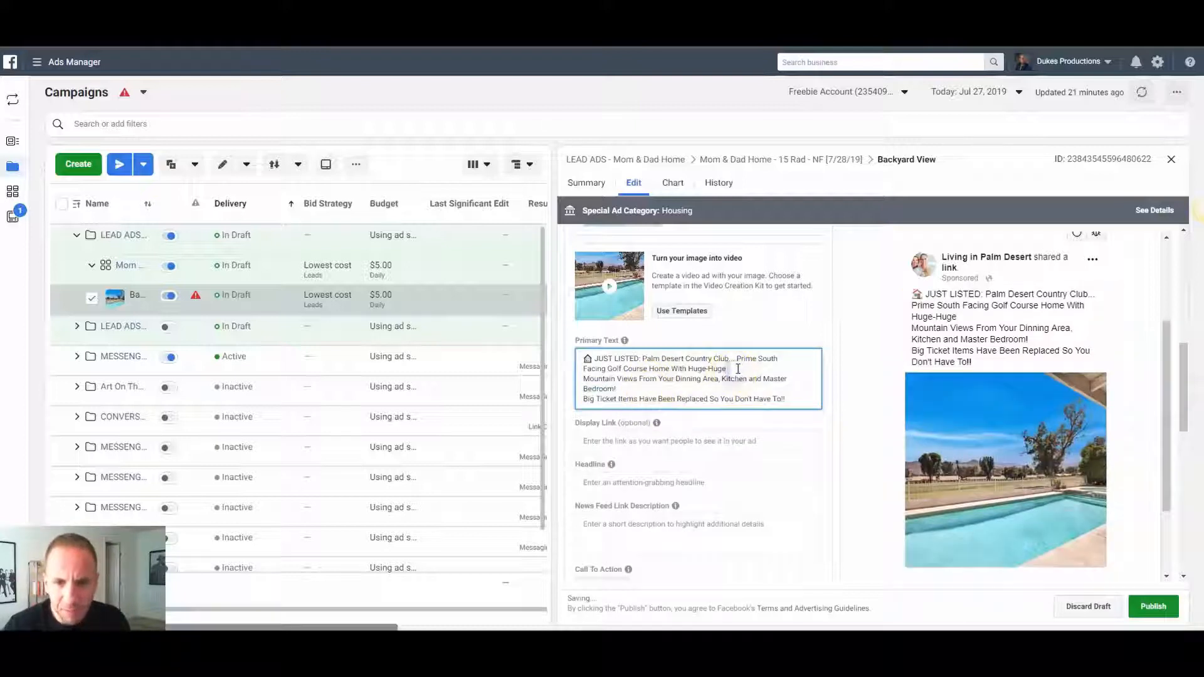
Insert blank lines to separate the ad's primary text into three paragraphs, before "Mountain Views" and before "Big Ticket Items"
{"action": "key", "text": "Return"}
{"action": "key", "text": "Down"}
{"action": "key", "text": "Down"}
{"action": "key", "text": "Down"}
{"action": "key", "text": "Return"}
{"action": "key", "text": "Down"}
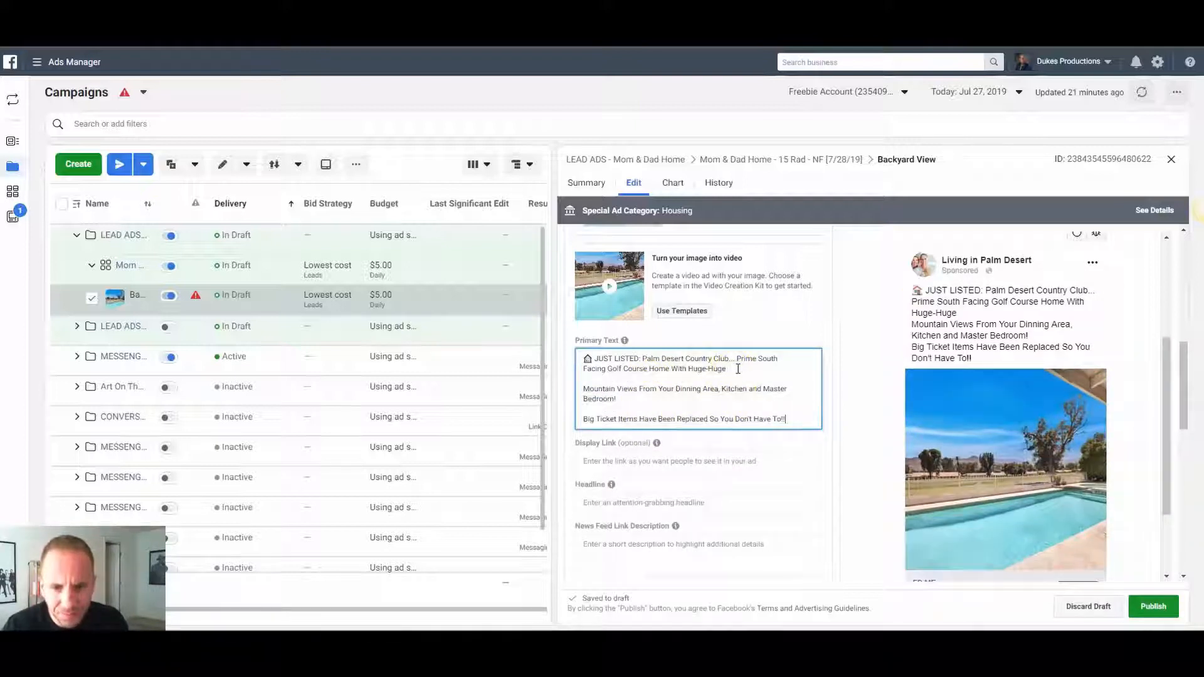
Add the closing line "Click 'Learn More' to view the 23 additional images, location & price" to the primary text as its own paragraph
{"action": "key", "text": "Return"}
{"action": "type", "text": "Click 'Learn More' to view"}
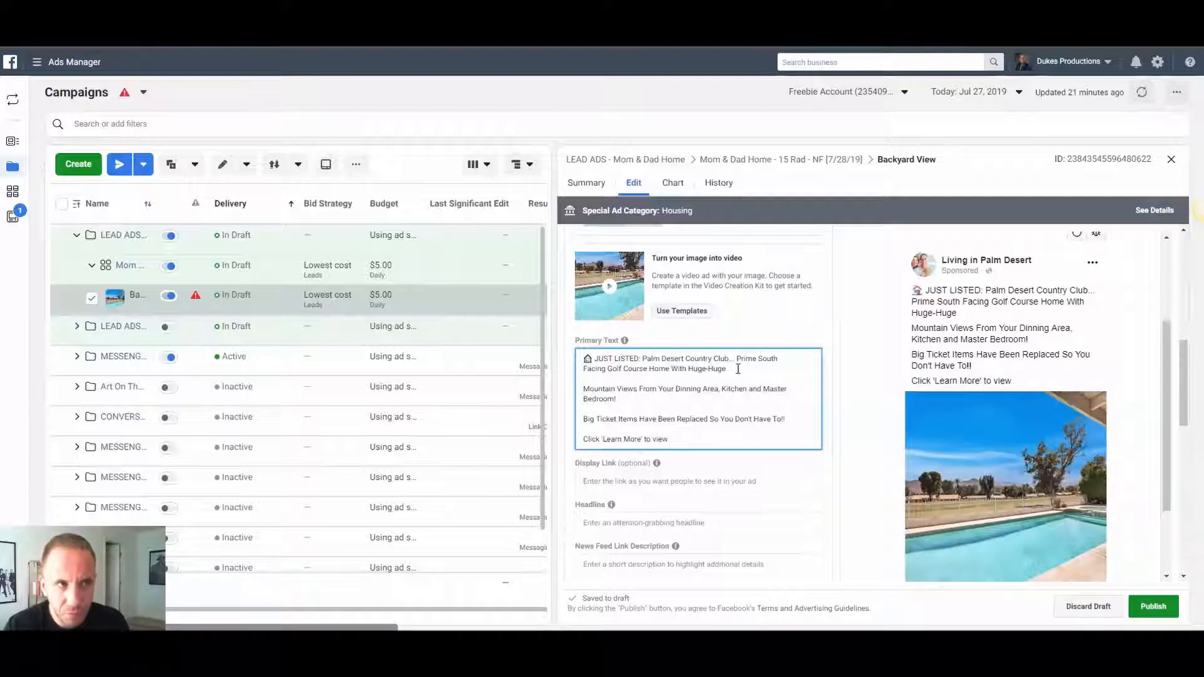
{"action": "type", "text": "the 23"}
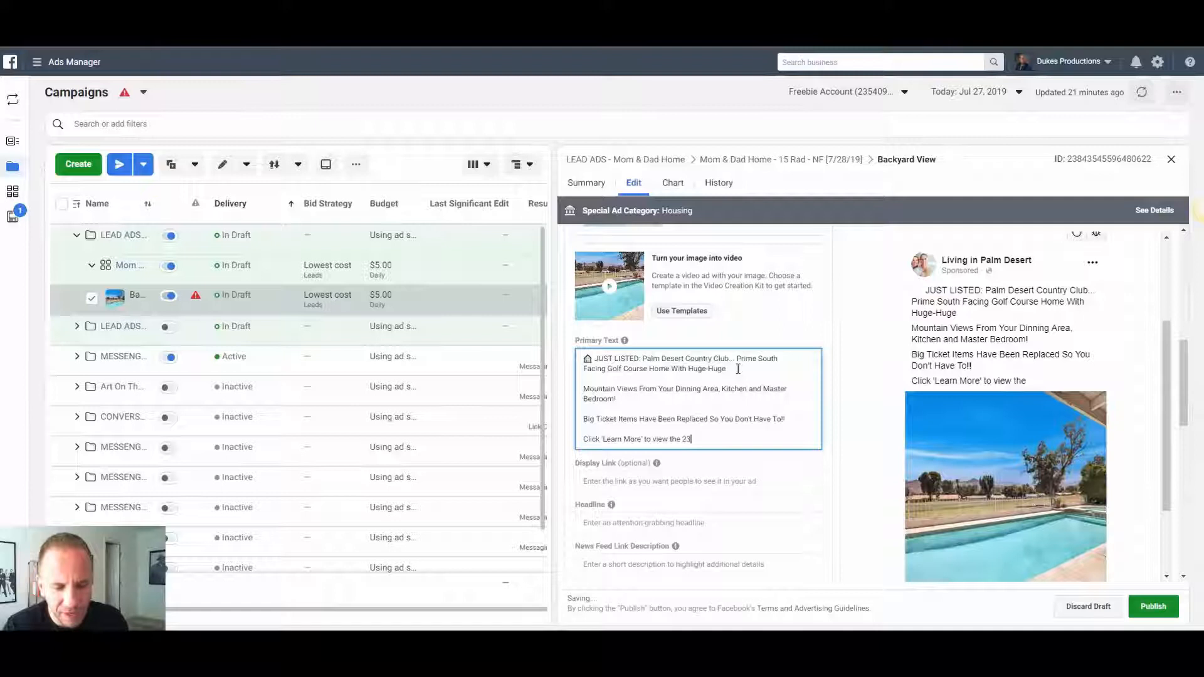
{"action": "type", "text": " additiona"}
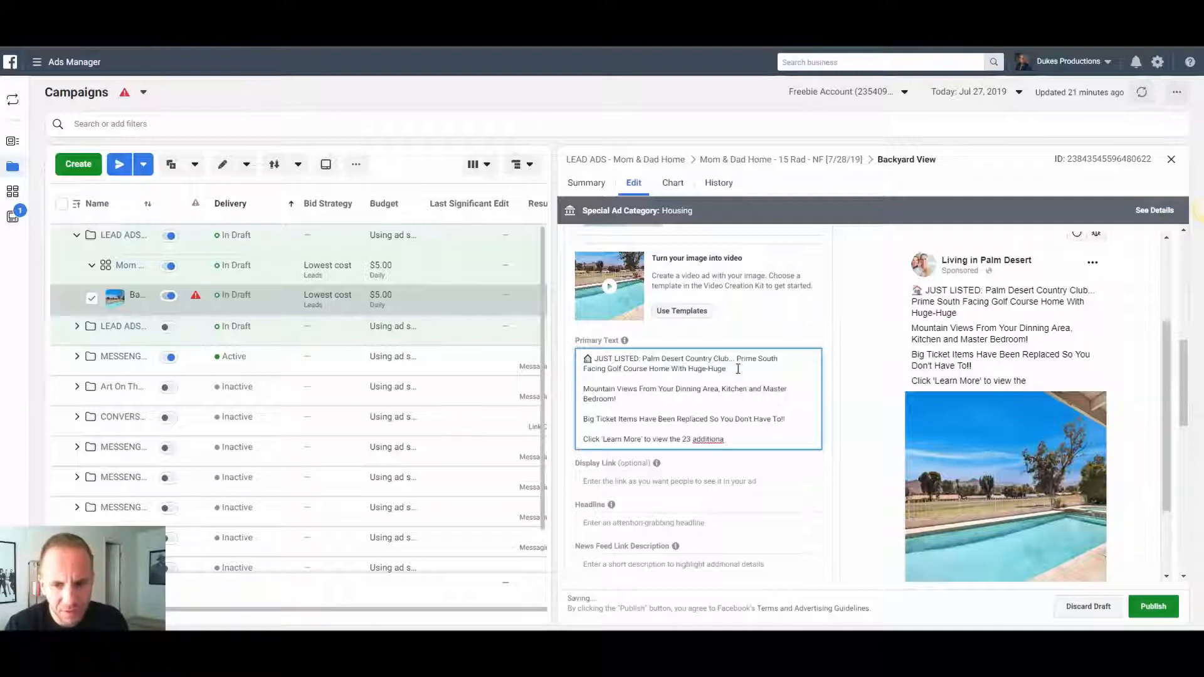
{"action": "type", "text": "l images"}
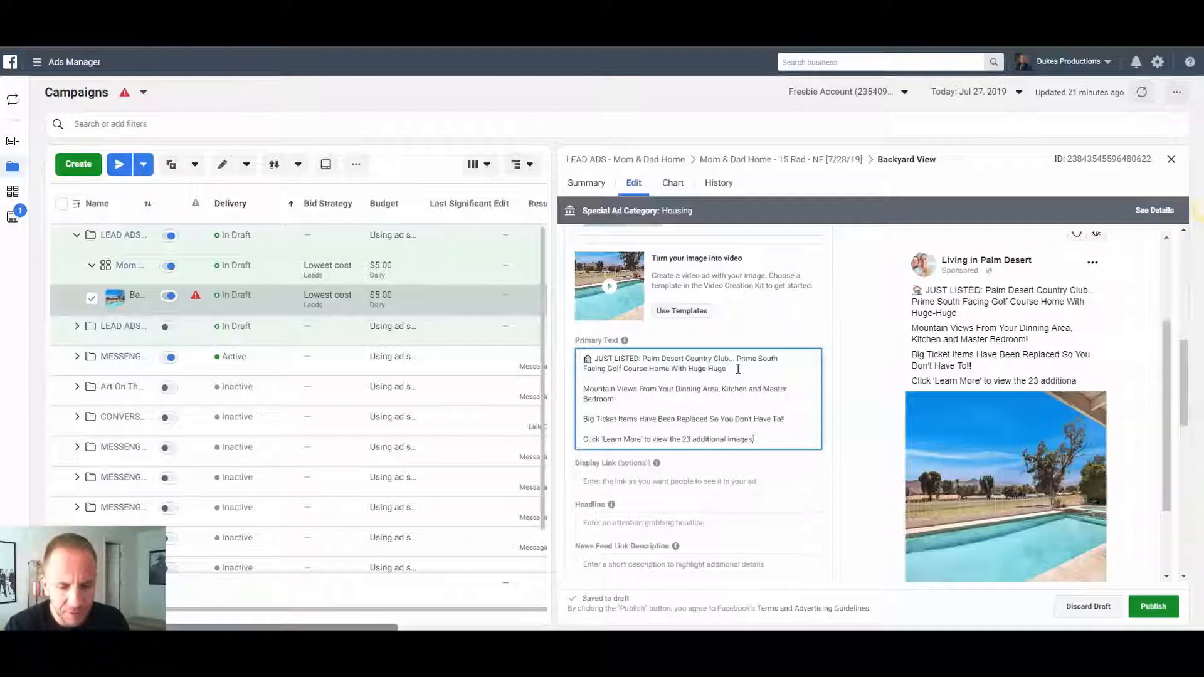
{"action": "type", "text": ", location & rpice"}
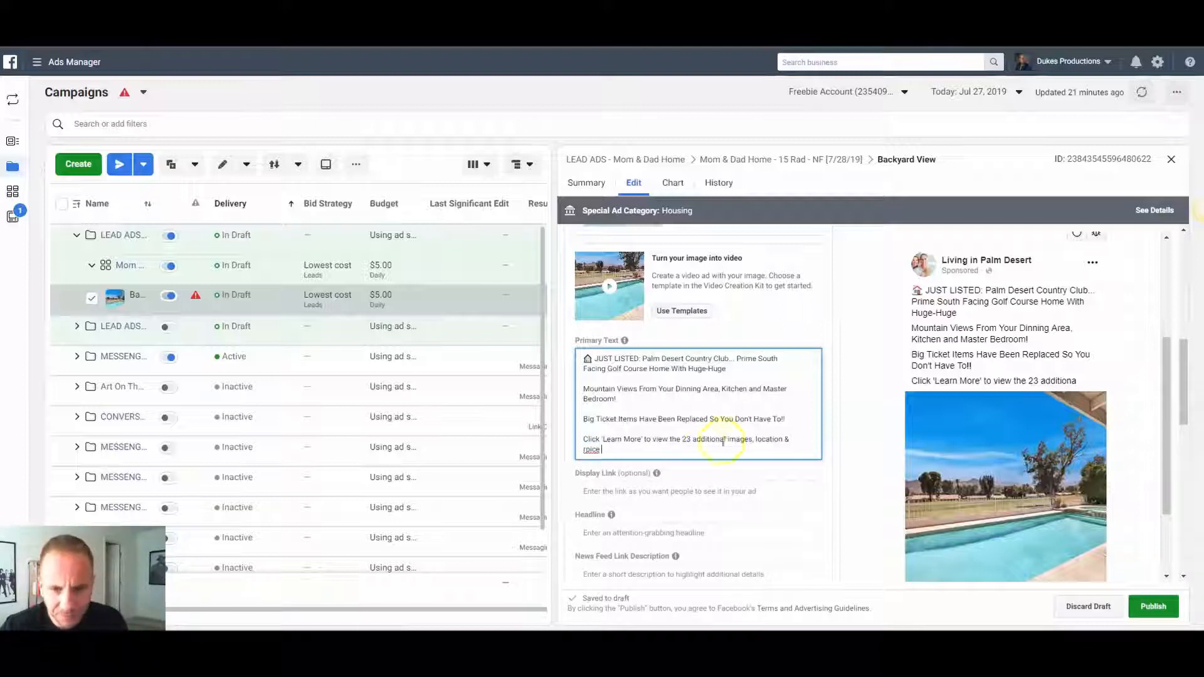
{"action": "right_click", "coordinate": [593, 449]}
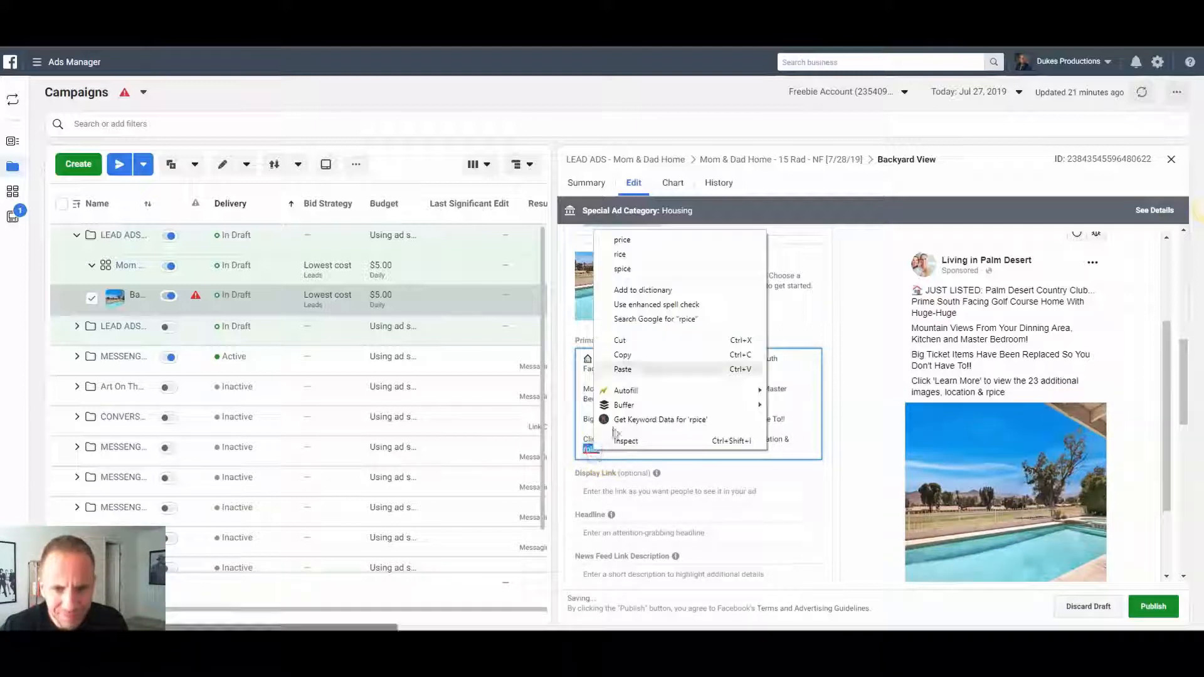
{"action": "left_click", "coordinate": [623, 239]}
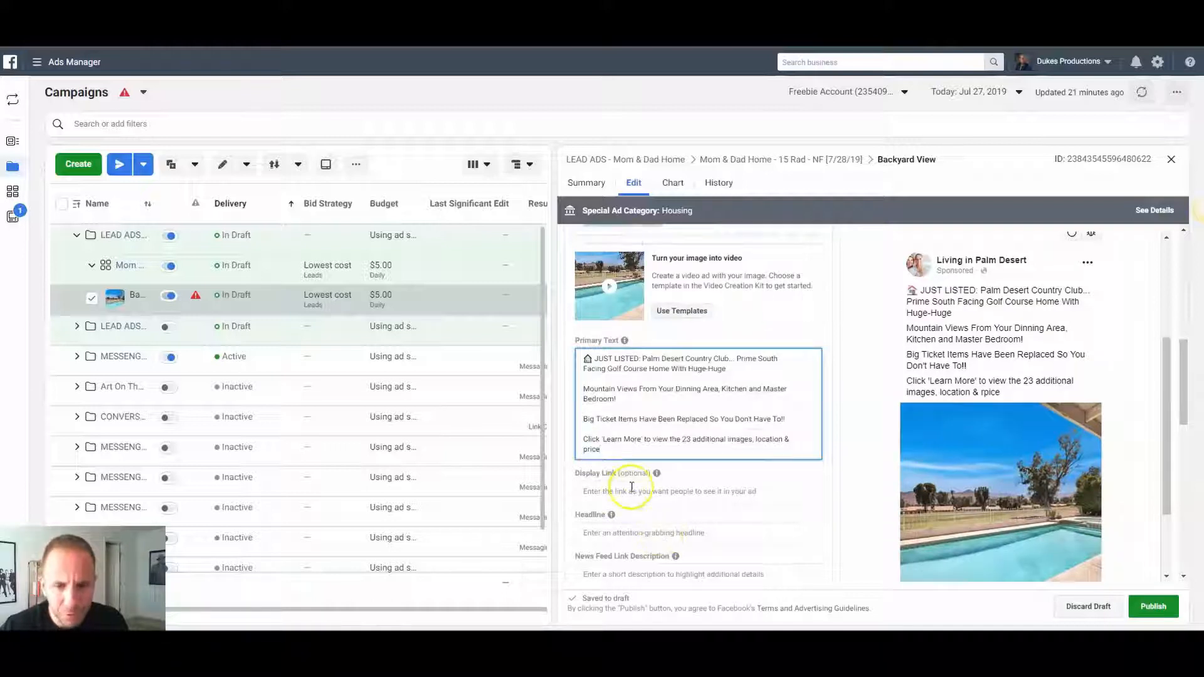
{"action": "left_click", "coordinate": [718, 474]}
{"action": "scroll", "coordinate": [968, 486], "scroll_direction": "down", "scroll_amount": 2}
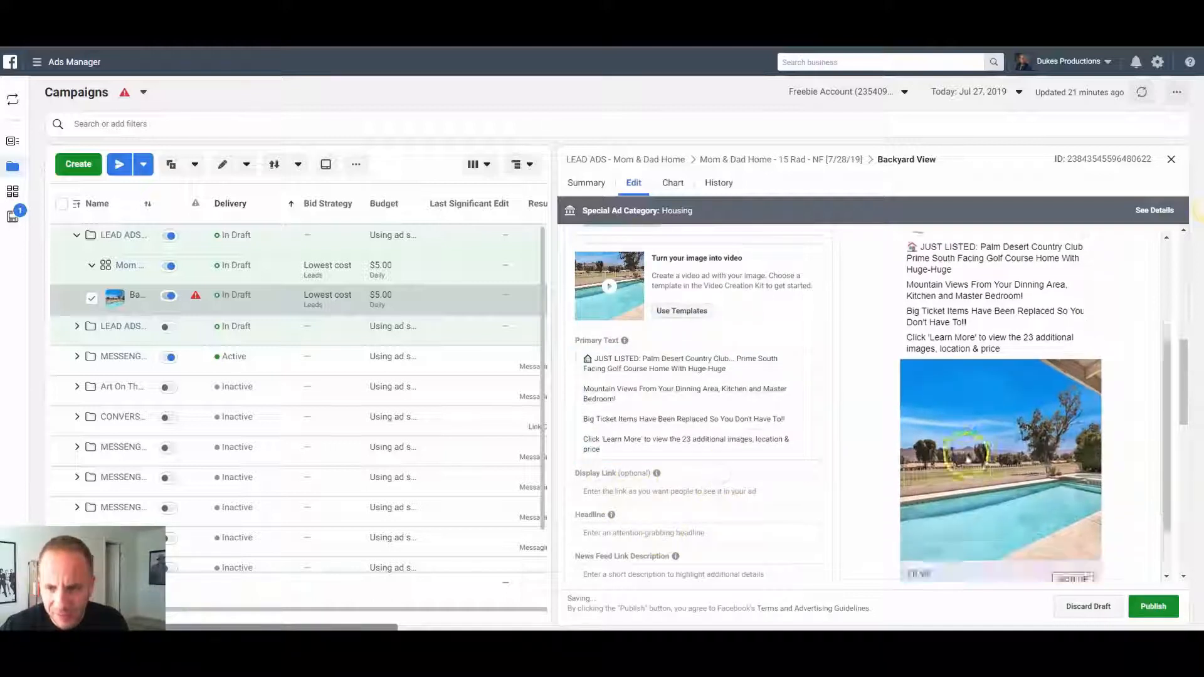
Copy "View All 23 Images, Location & Price" from Notepad into the ad's headline
{"action": "mouse_move", "coordinate": [609, 472]}
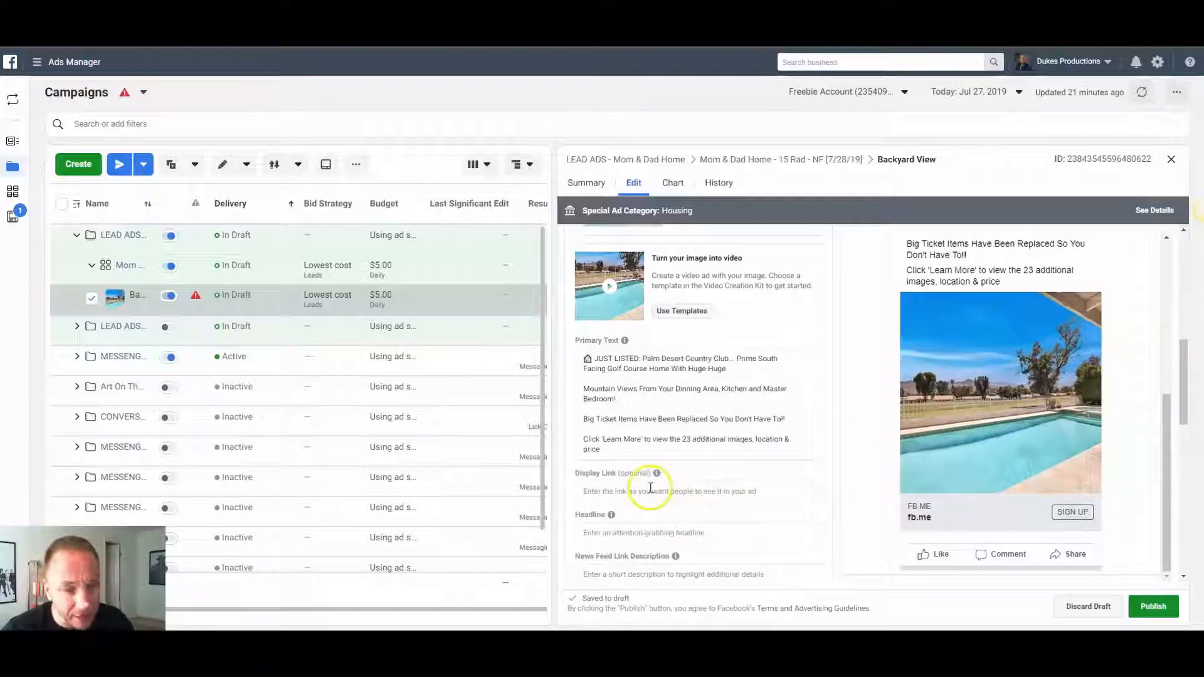
{"action": "scroll", "coordinate": [784, 458], "scroll_direction": "down", "scroll_amount": 3}
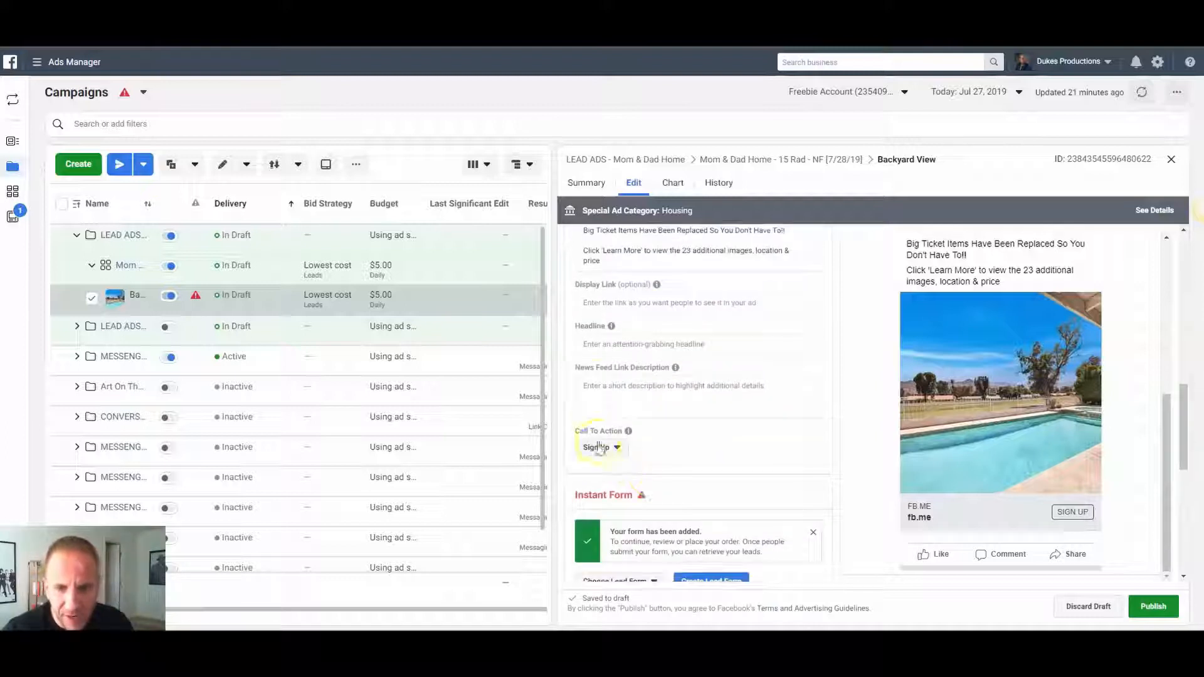
{"action": "left_click", "coordinate": [604, 344]}
{"action": "key", "text": "alt+Tab"}
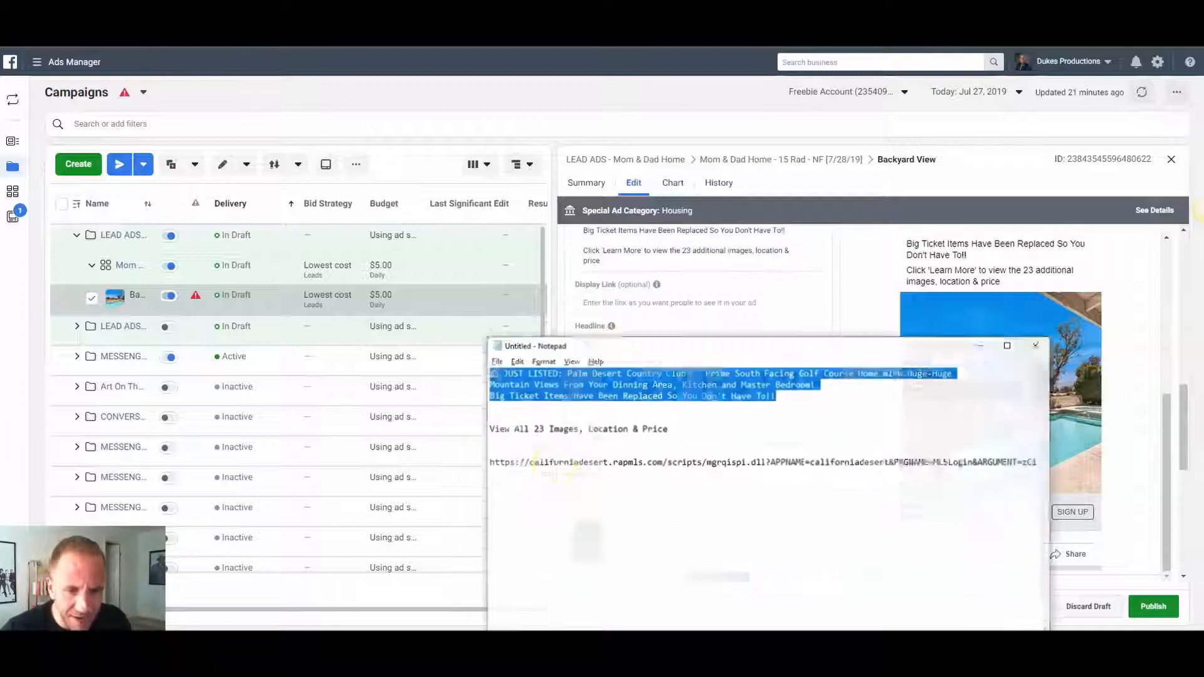
{"action": "left_click_drag", "start_coordinate": [697, 423], "coordinate": [423, 422]}
{"action": "key", "text": "ctrl+c"}
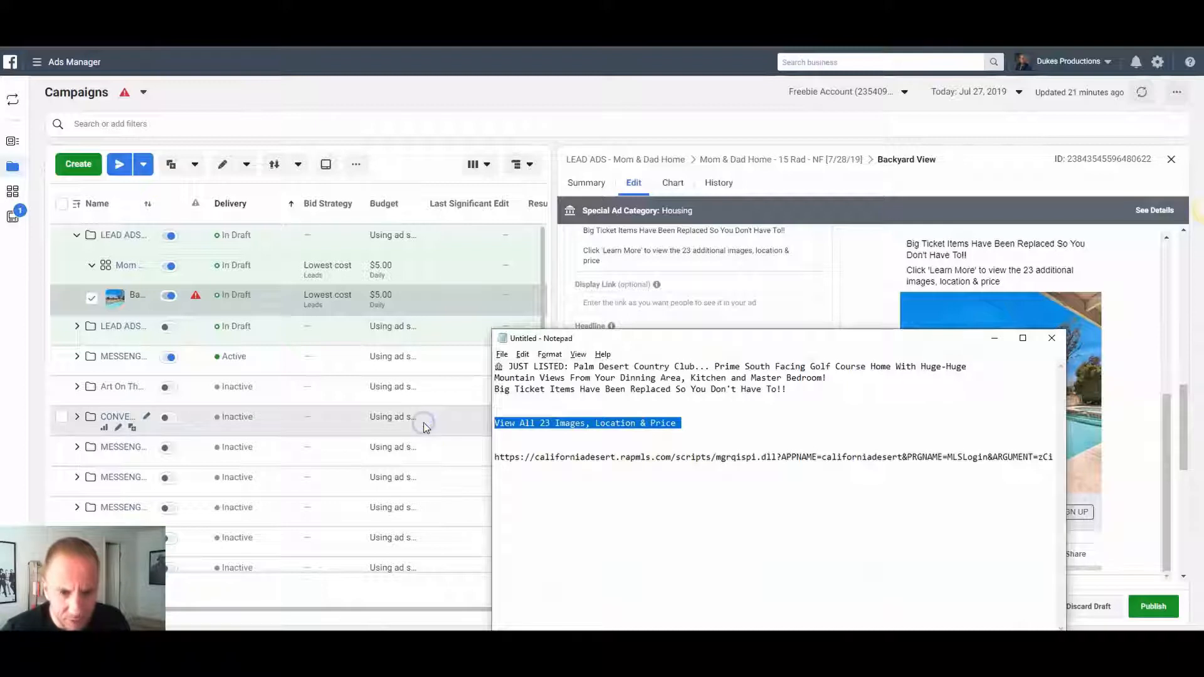
{"action": "left_click", "coordinate": [994, 339]}
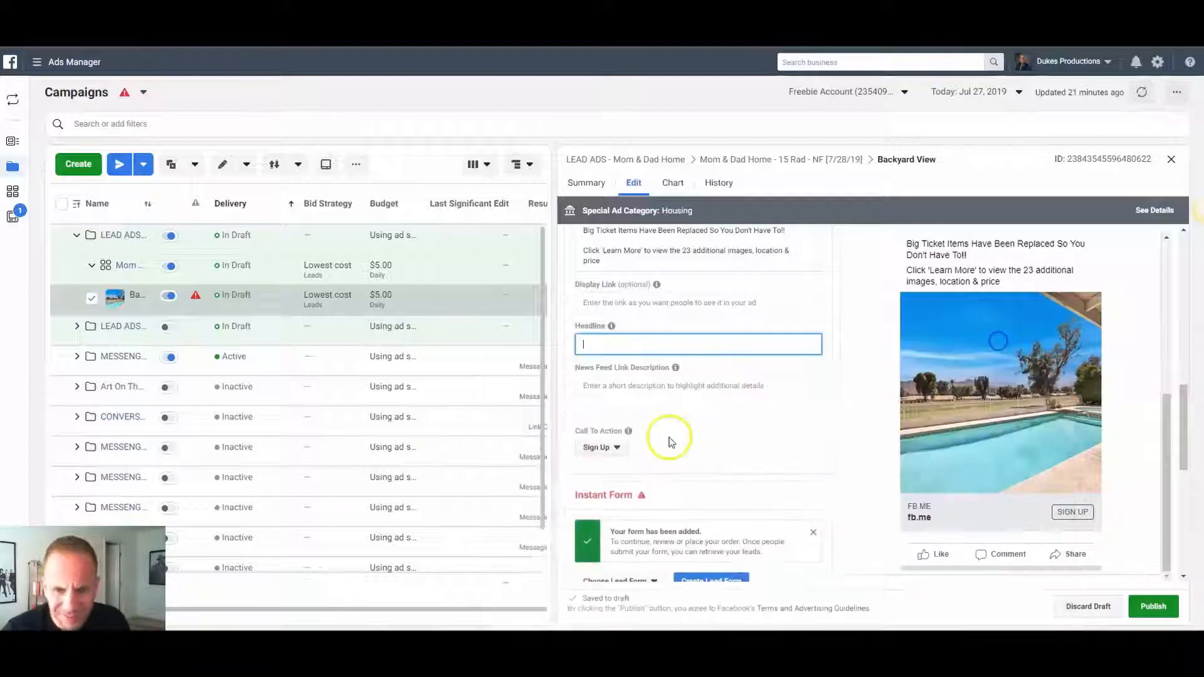
{"action": "key", "text": "ctrl+v"}
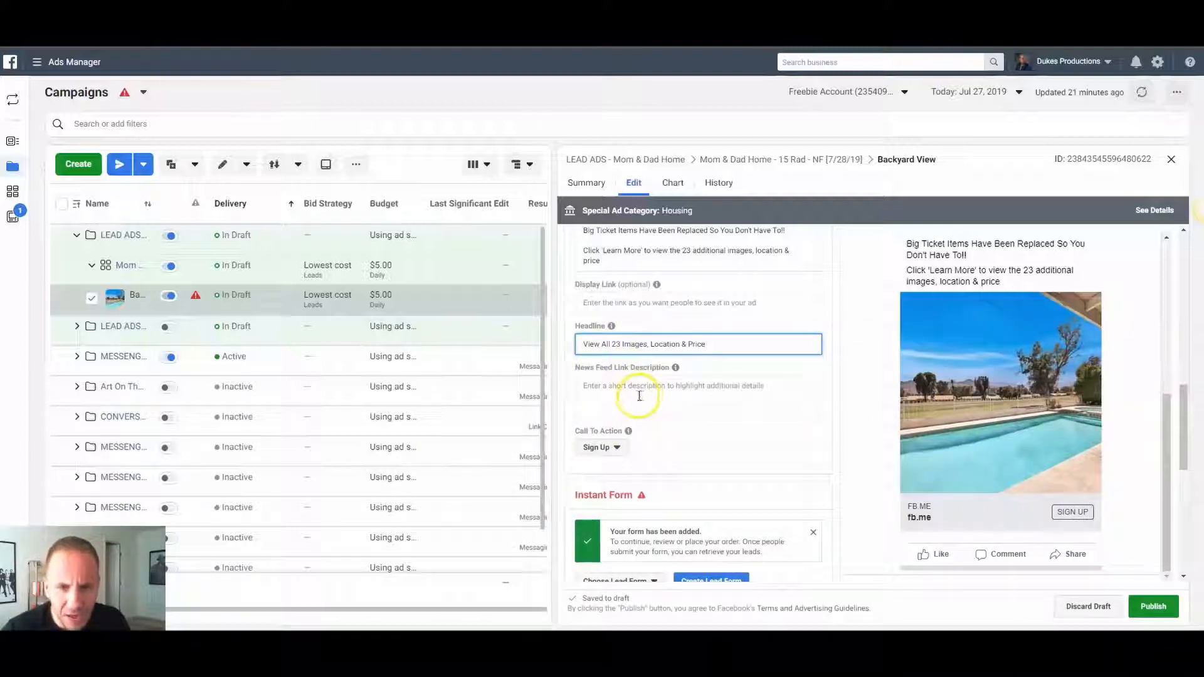
{"action": "left_click", "coordinate": [769, 365]}
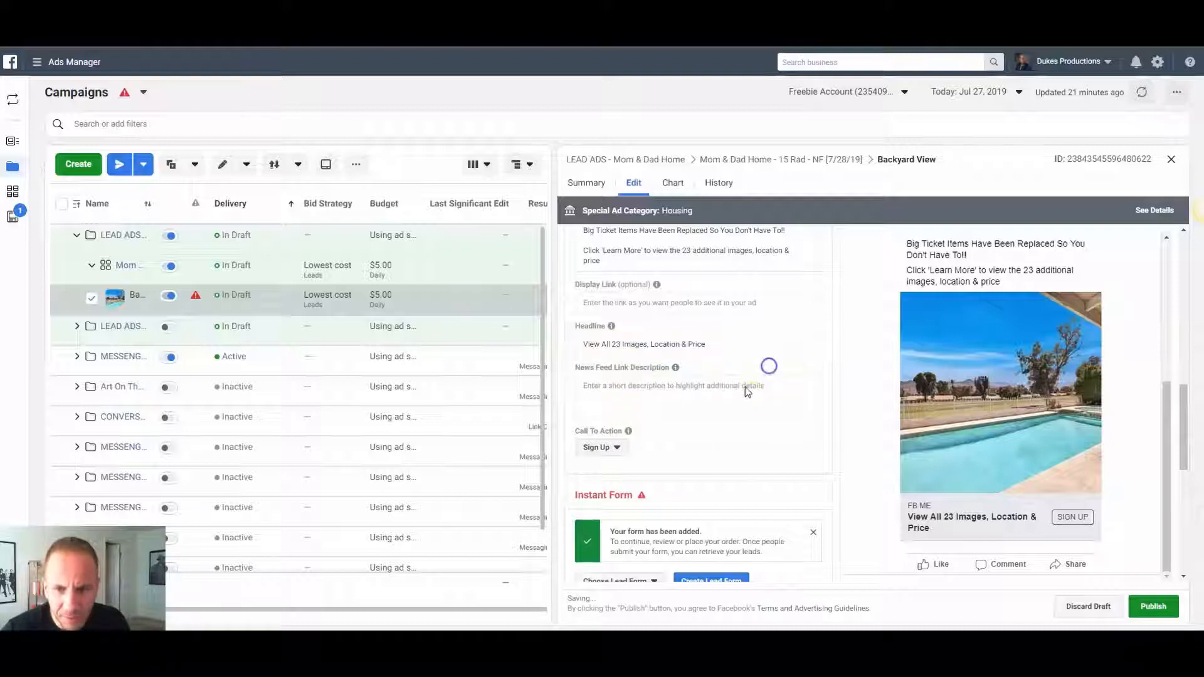
Enter "Just listed beautiful 3 bedroom home in Palm Desert" as the News Feed link description
{"action": "left_click", "coordinate": [715, 398]}
{"action": "type", "text": "Just lis"}
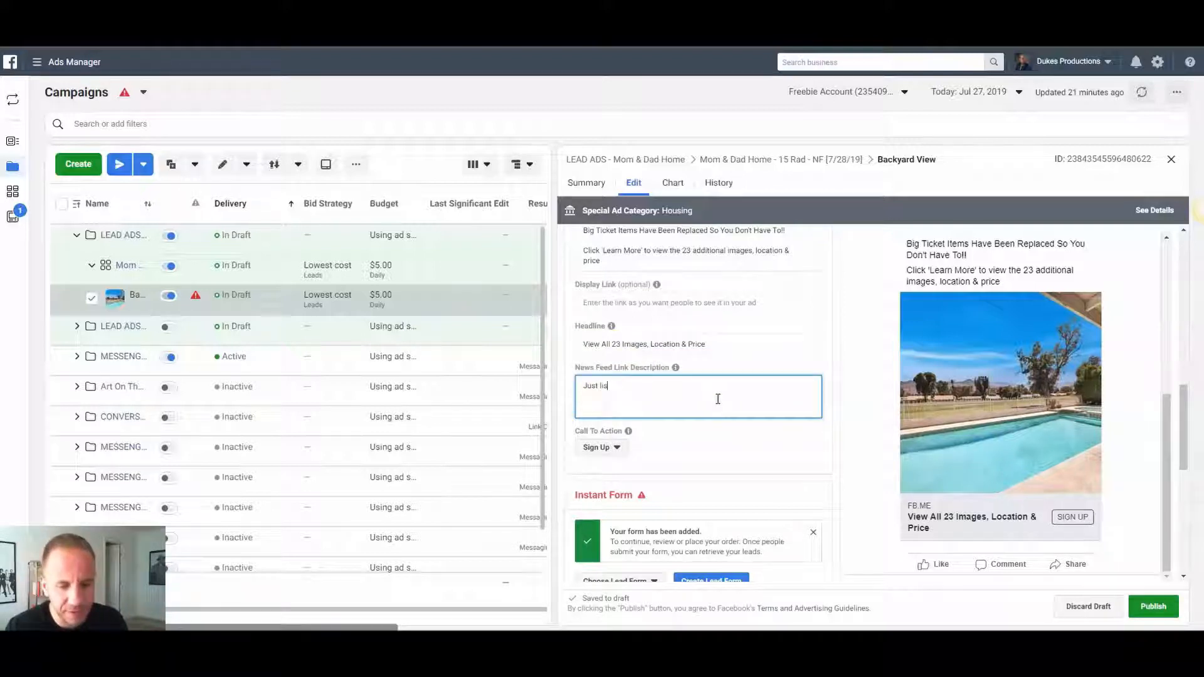
{"action": "type", "text": "ted beautriful 3 bedroom home in Palm Desert"}
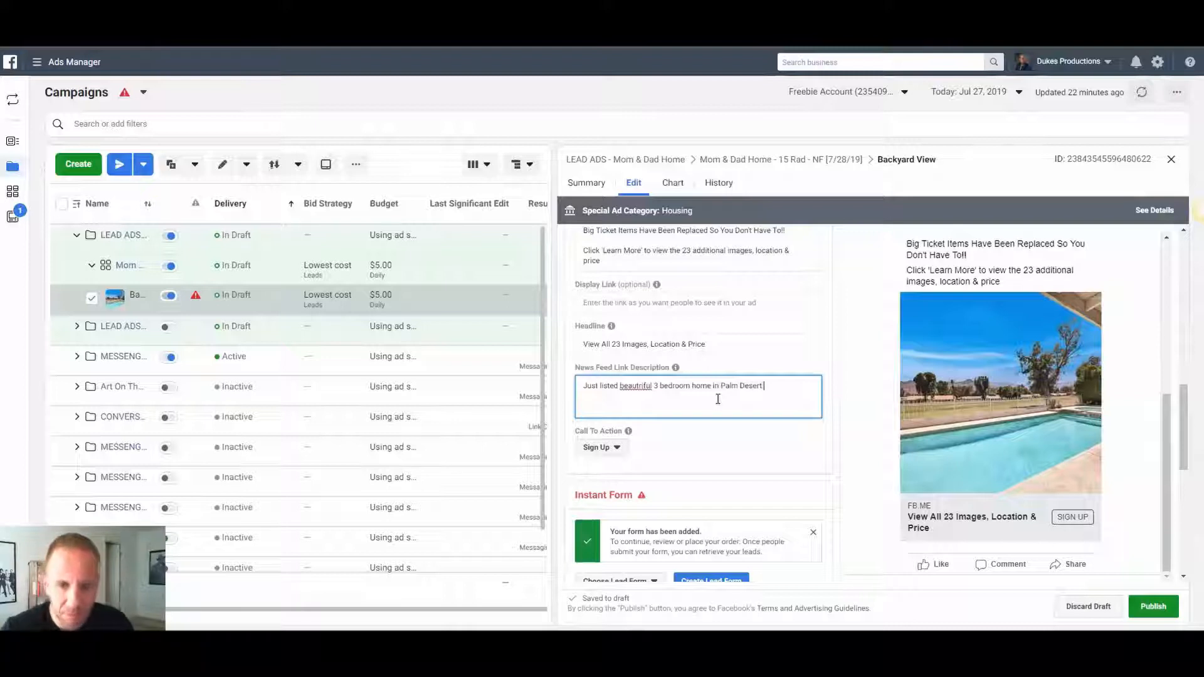
{"action": "right_click", "coordinate": [641, 384]}
{"action": "left_click", "coordinate": [658, 395]}
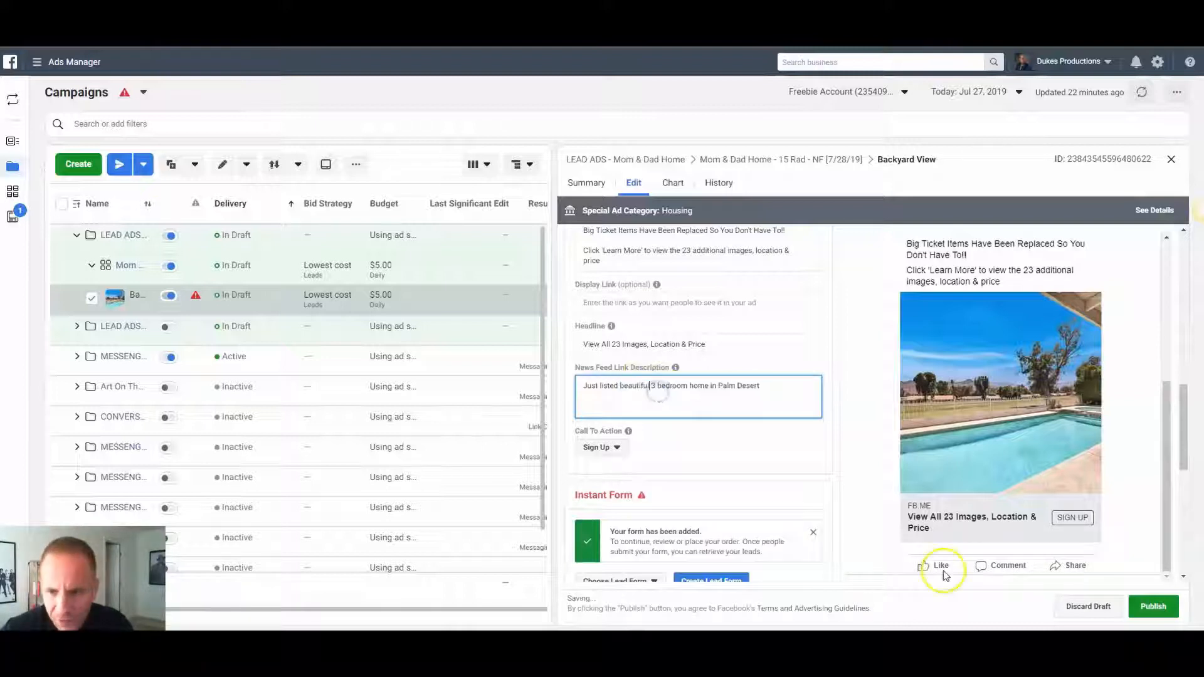
Switch the ad preview to Desktop News Feed and review the ad's text, image and headline there
{"action": "left_click", "coordinate": [903, 345]}
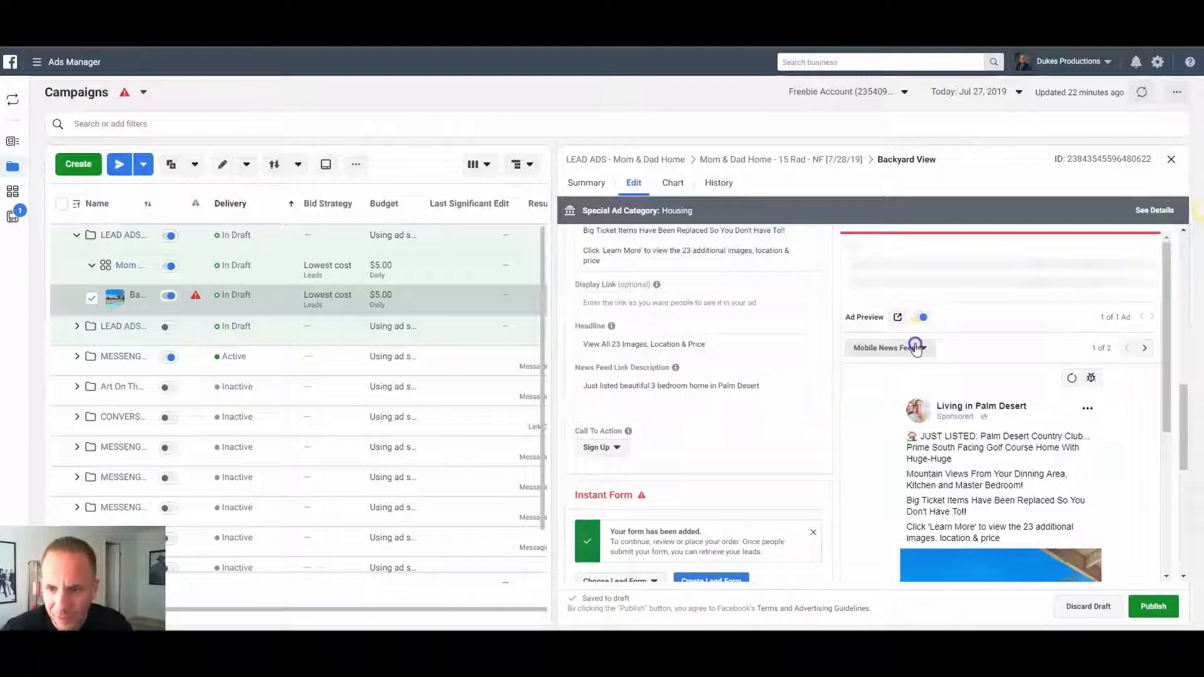
{"action": "left_click", "coordinate": [912, 412]}
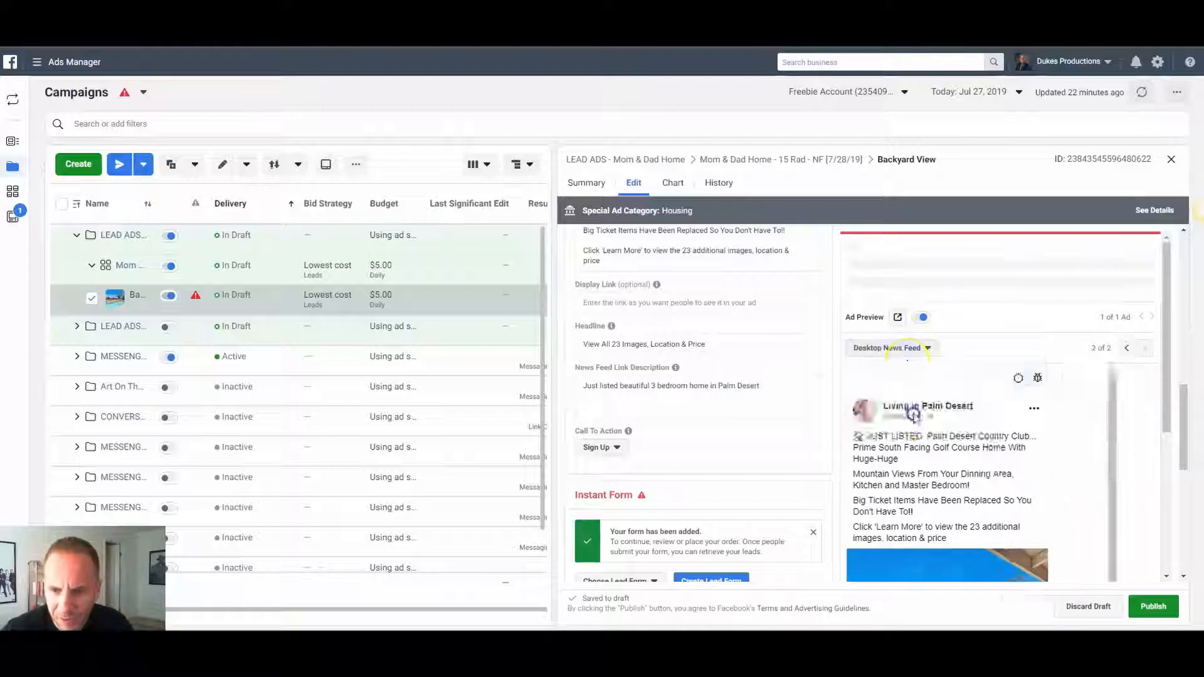
{"action": "left_click", "coordinate": [886, 351]}
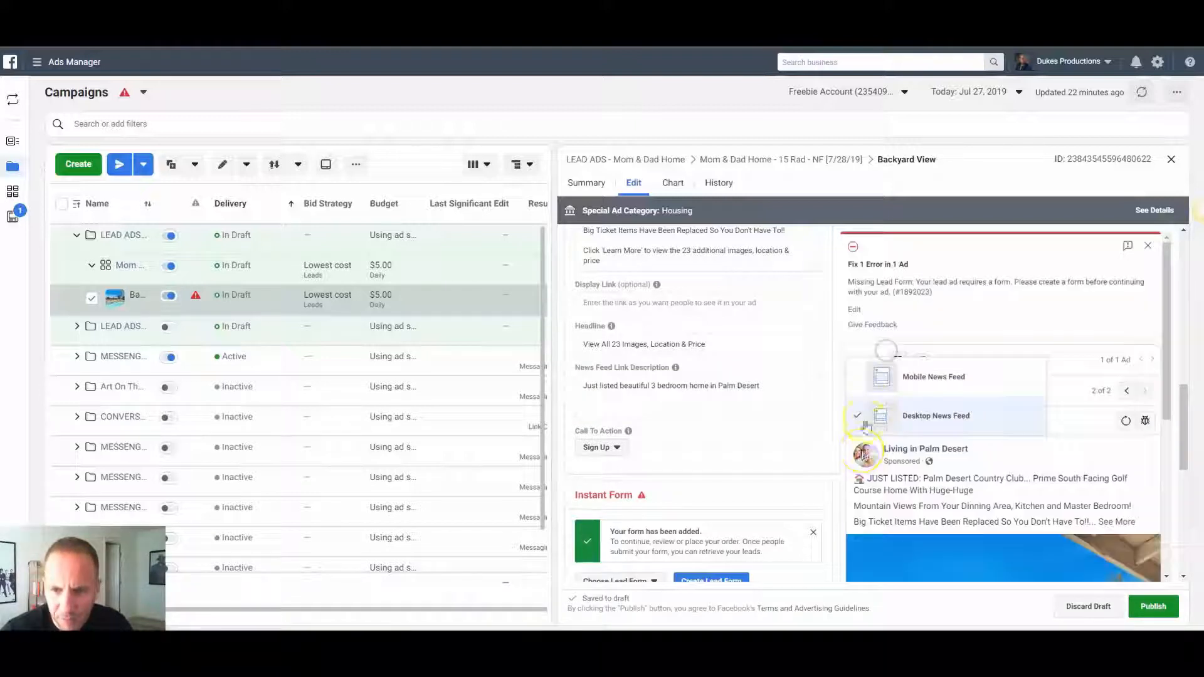
{"action": "left_click", "coordinate": [997, 347]}
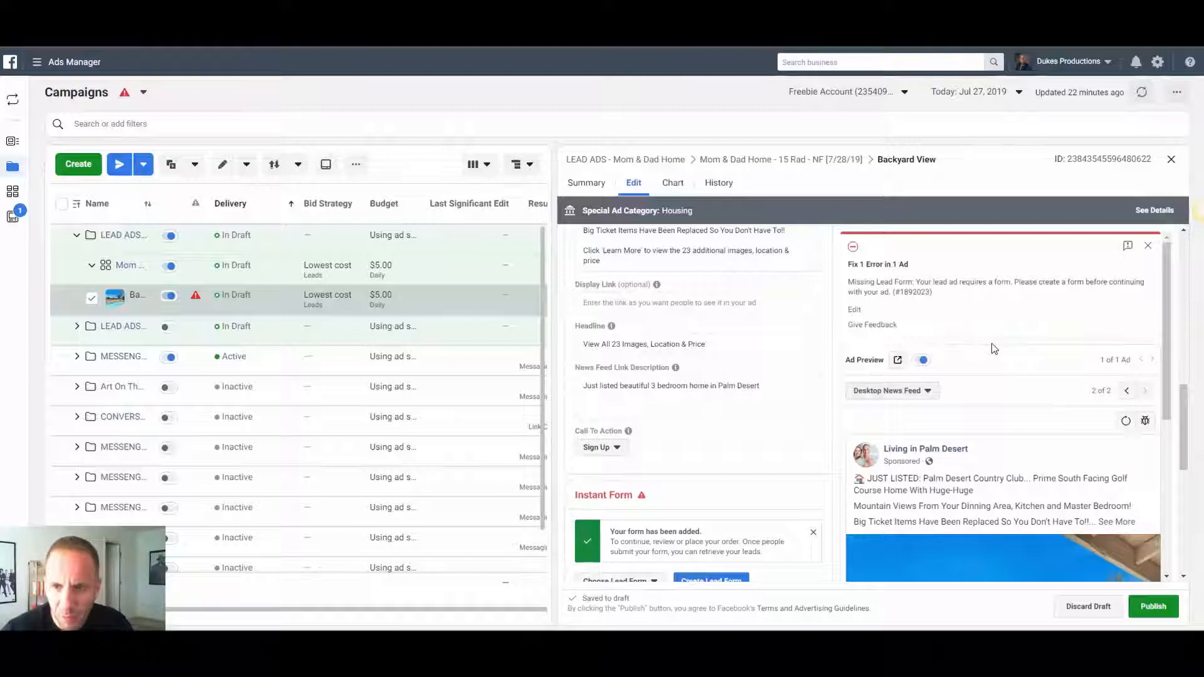
{"action": "scroll", "coordinate": [997, 350], "scroll_direction": "down", "scroll_amount": 3}
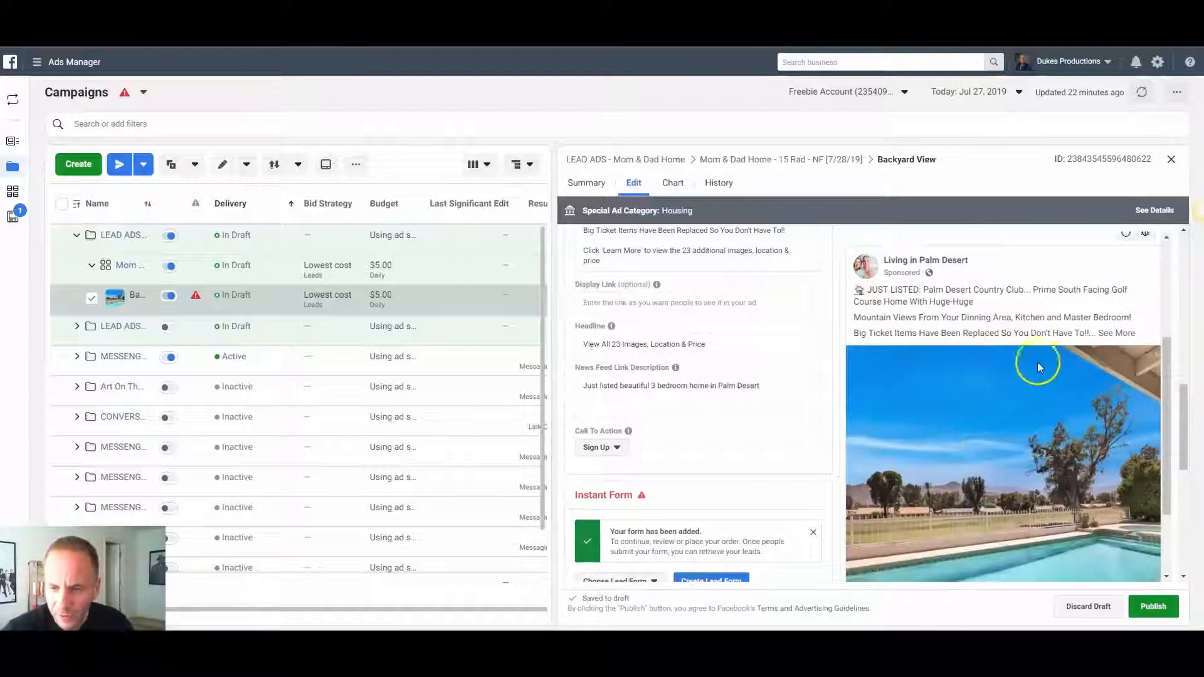
{"action": "scroll", "coordinate": [982, 353], "scroll_direction": "down", "scroll_amount": 1}
Set the ad's call to action to Learn More
{"action": "scroll", "coordinate": [980, 348], "scroll_direction": "down", "scroll_amount": 2}
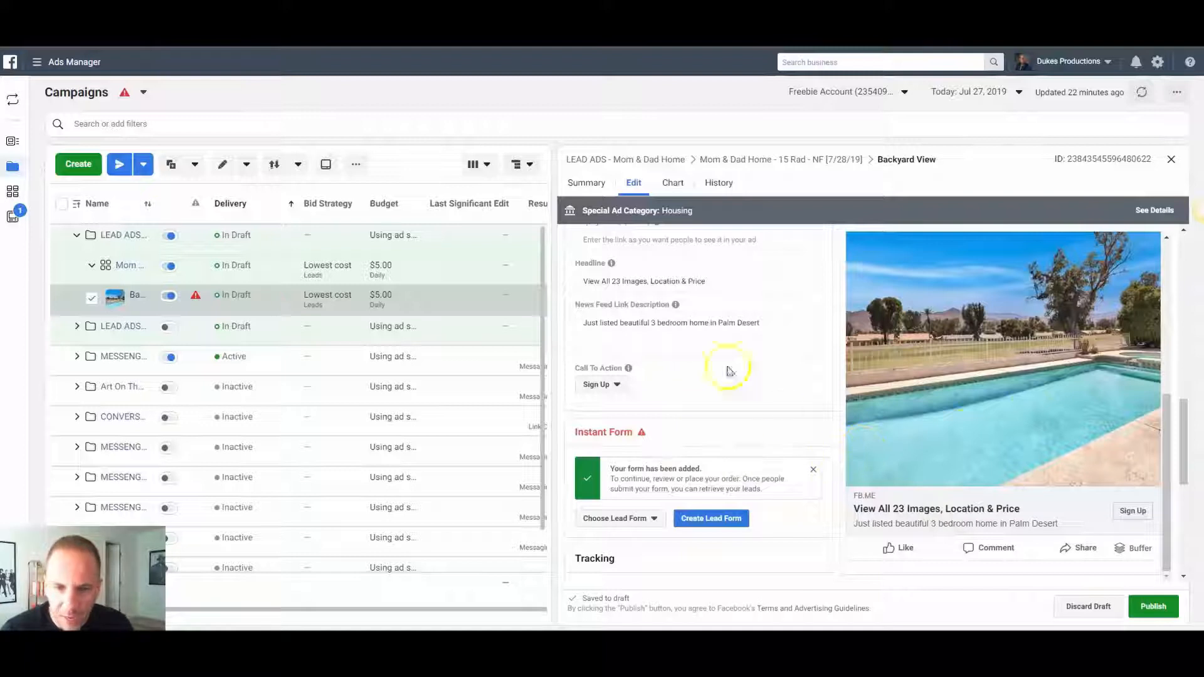
{"action": "mouse_move", "coordinate": [618, 309]}
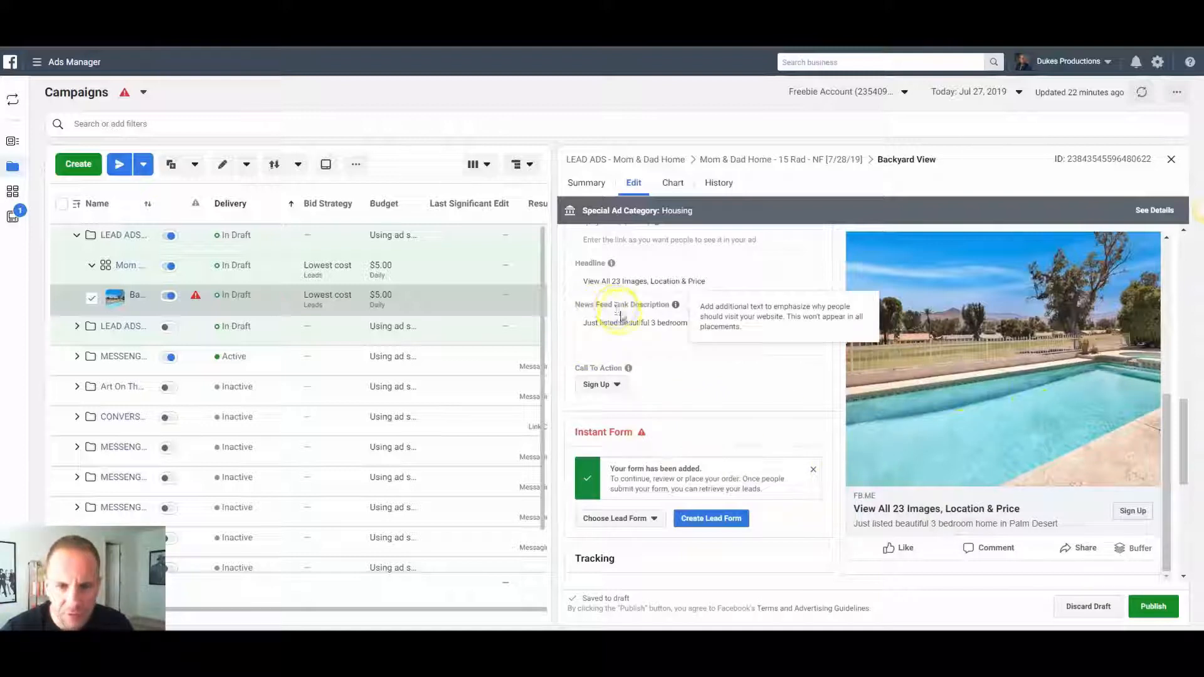
{"action": "left_click", "coordinate": [601, 384]}
{"action": "left_click", "coordinate": [616, 491]}
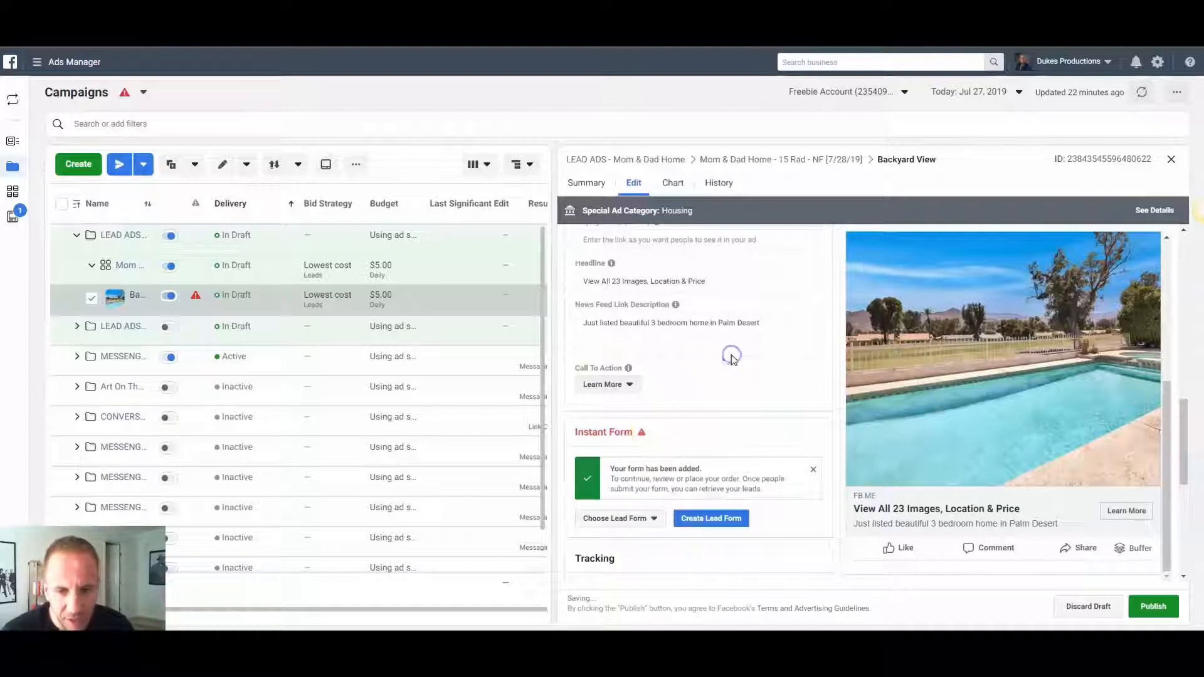
Create a new lead form for the ad and name it "Mom & Dad Home V2"
{"action": "left_click", "coordinate": [711, 521]}
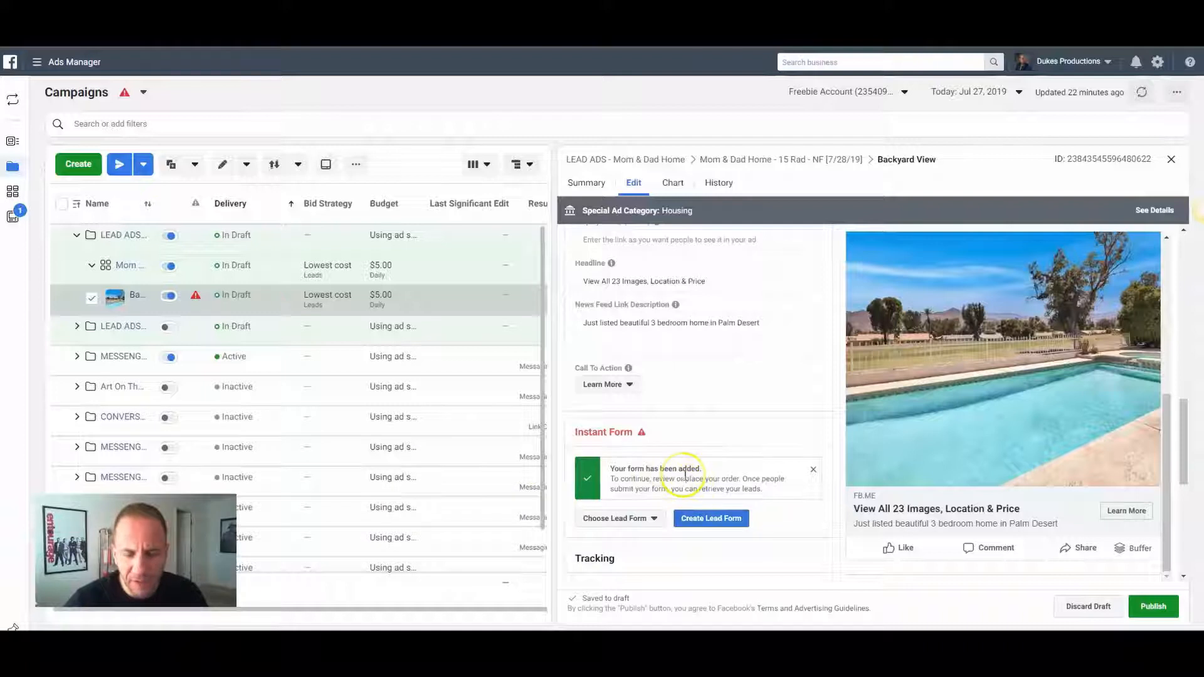
{"action": "left_click", "coordinate": [705, 526]}
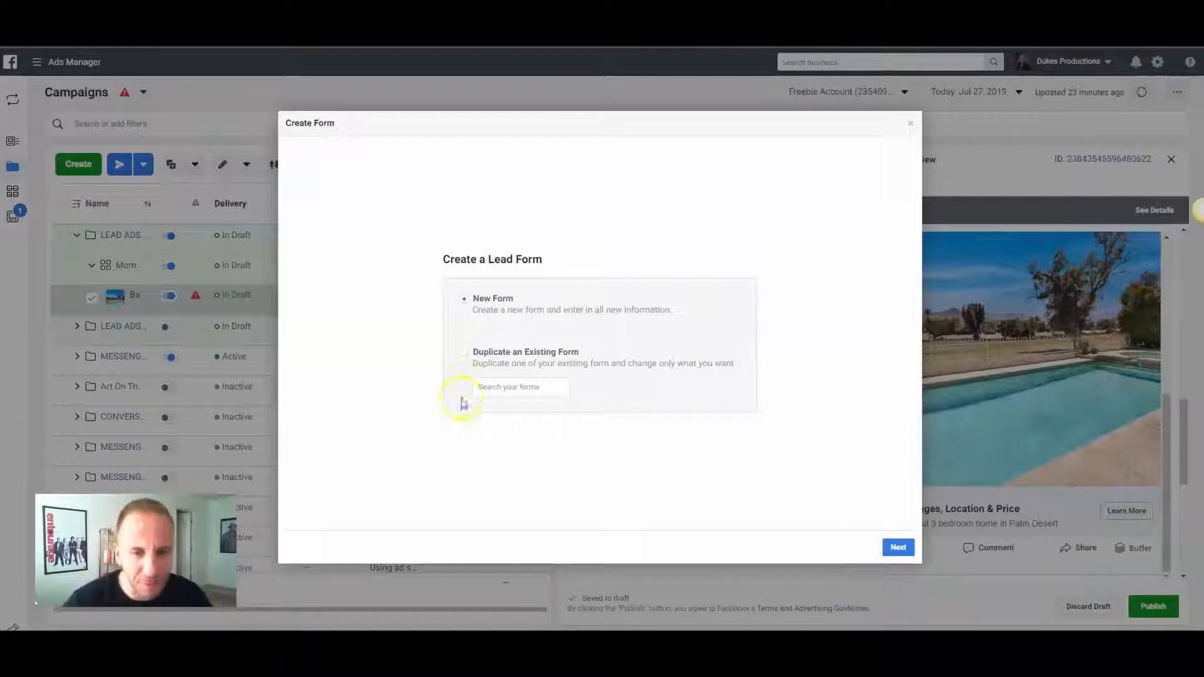
{"action": "left_click", "coordinate": [898, 547]}
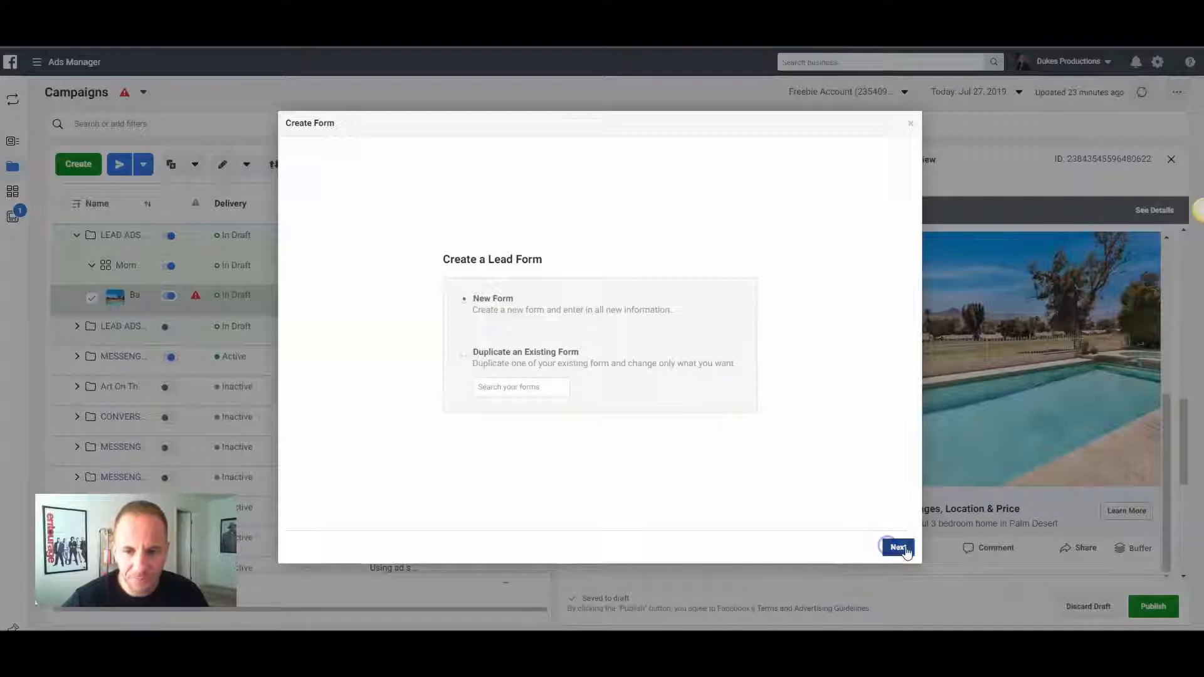
{"action": "left_click", "coordinate": [403, 151]}
{"action": "triple_click", "coordinate": [371, 152]}
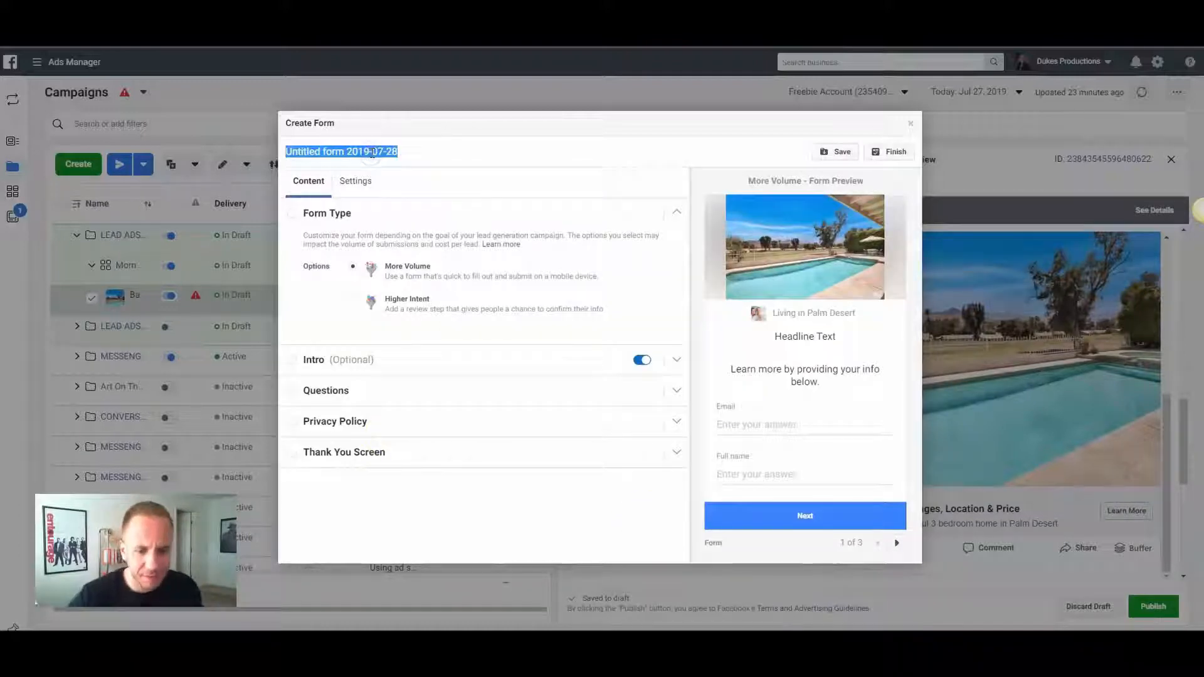
{"action": "type", "text": "Mom & Dad Home V2"}
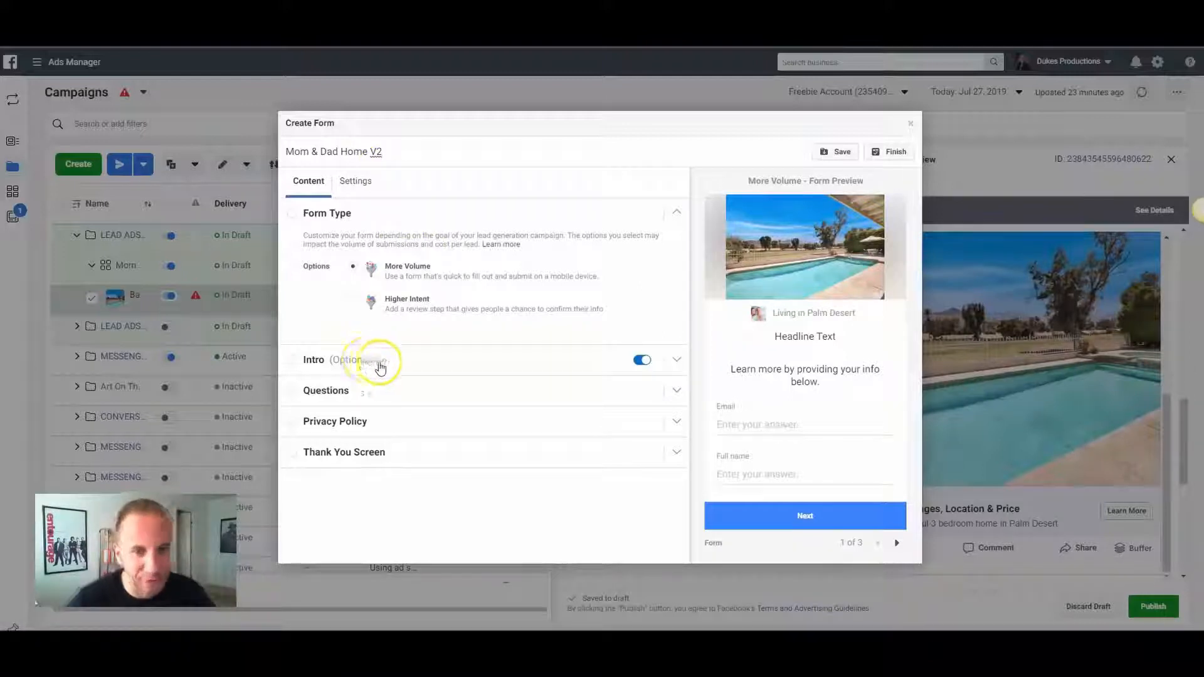
Set the lead form's intro headline to "View All 23 Images, Location & Price"
{"action": "left_click", "coordinate": [334, 358]}
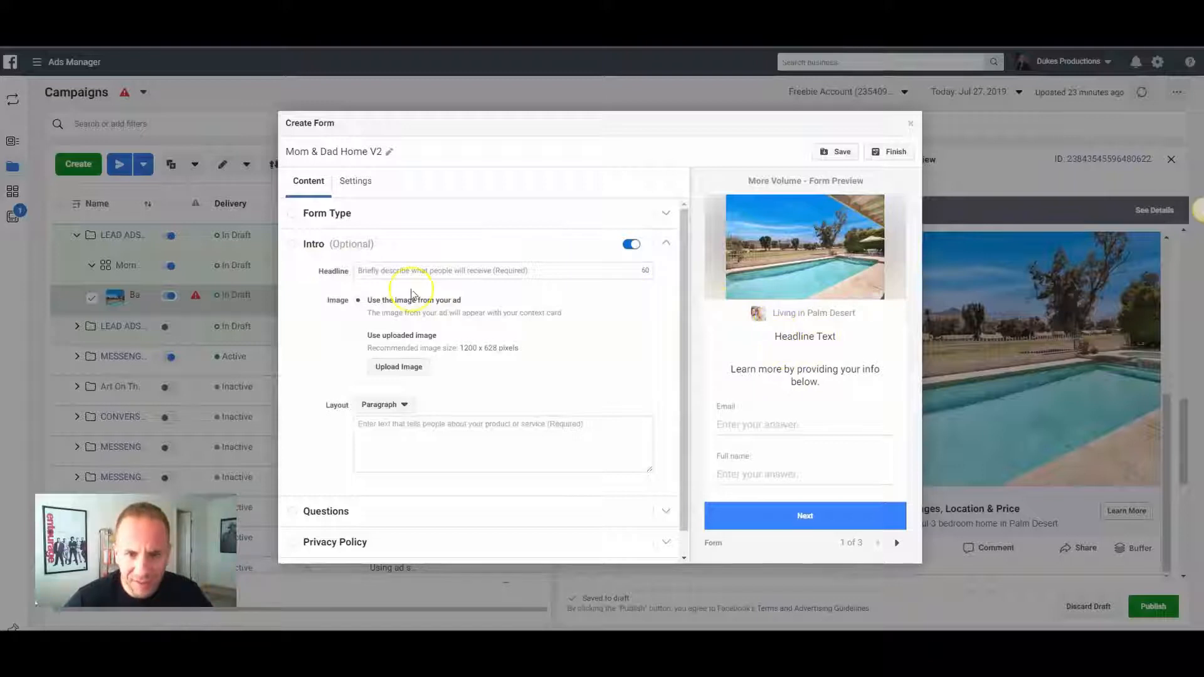
{"action": "left_click", "coordinate": [379, 271]}
{"action": "left_click", "coordinate": [502, 664]}
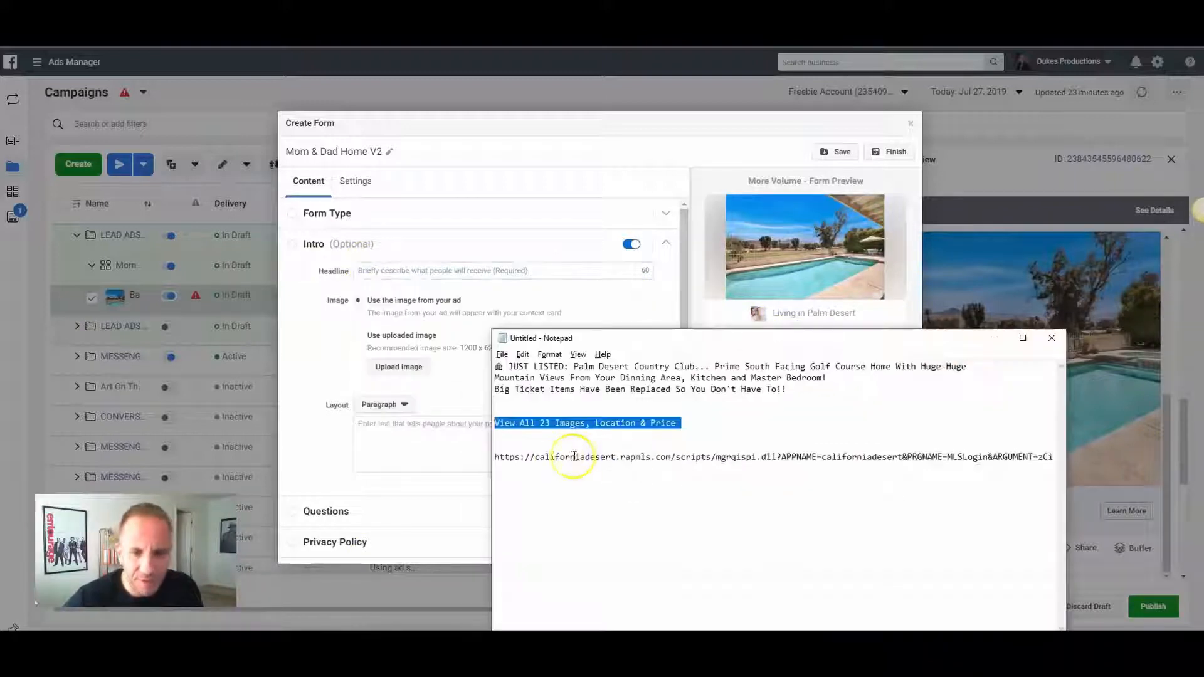
{"action": "left_click", "coordinate": [390, 270]}
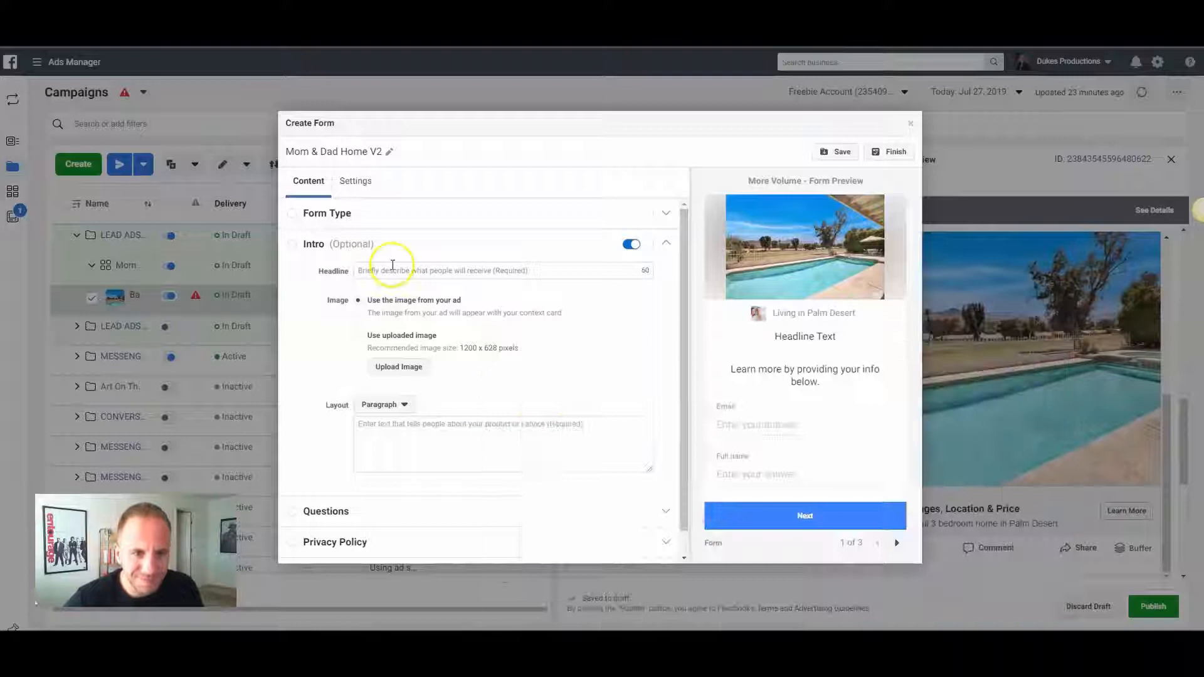
{"action": "type", "text": "View All 23 Images, Location & Price"}
{"action": "key", "text": "Tab"}
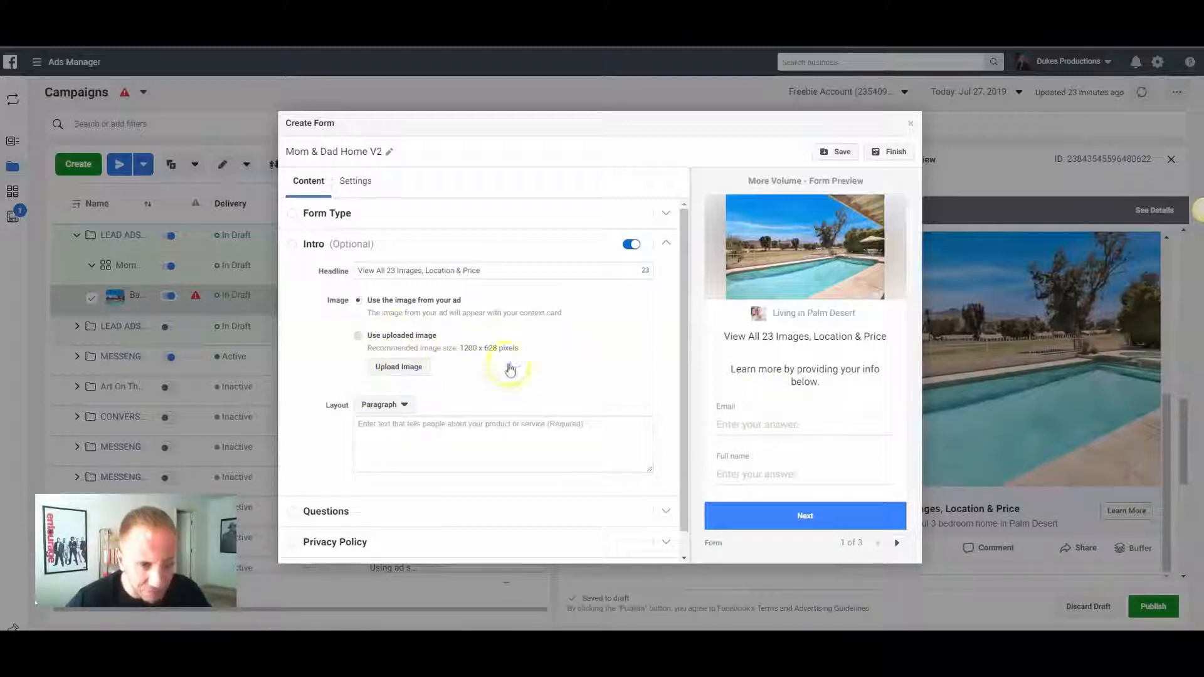
{"action": "left_click", "coordinate": [510, 369]}
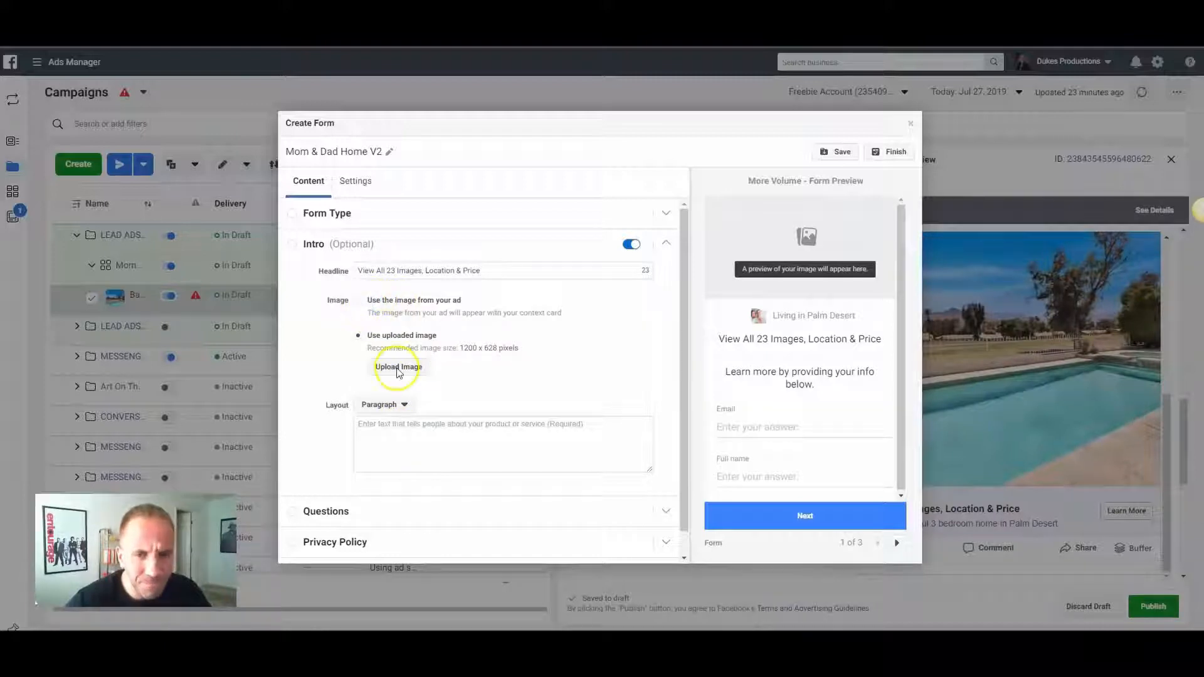
{"action": "left_click", "coordinate": [397, 368]}
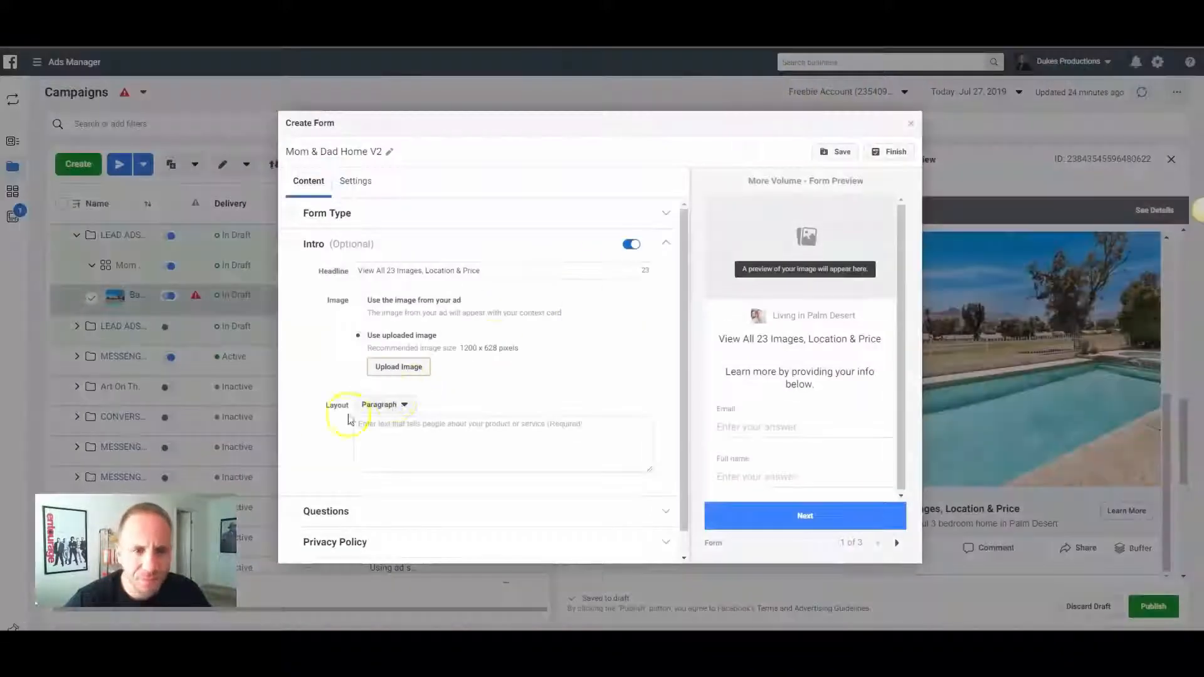
{"action": "left_click", "coordinate": [359, 301]}
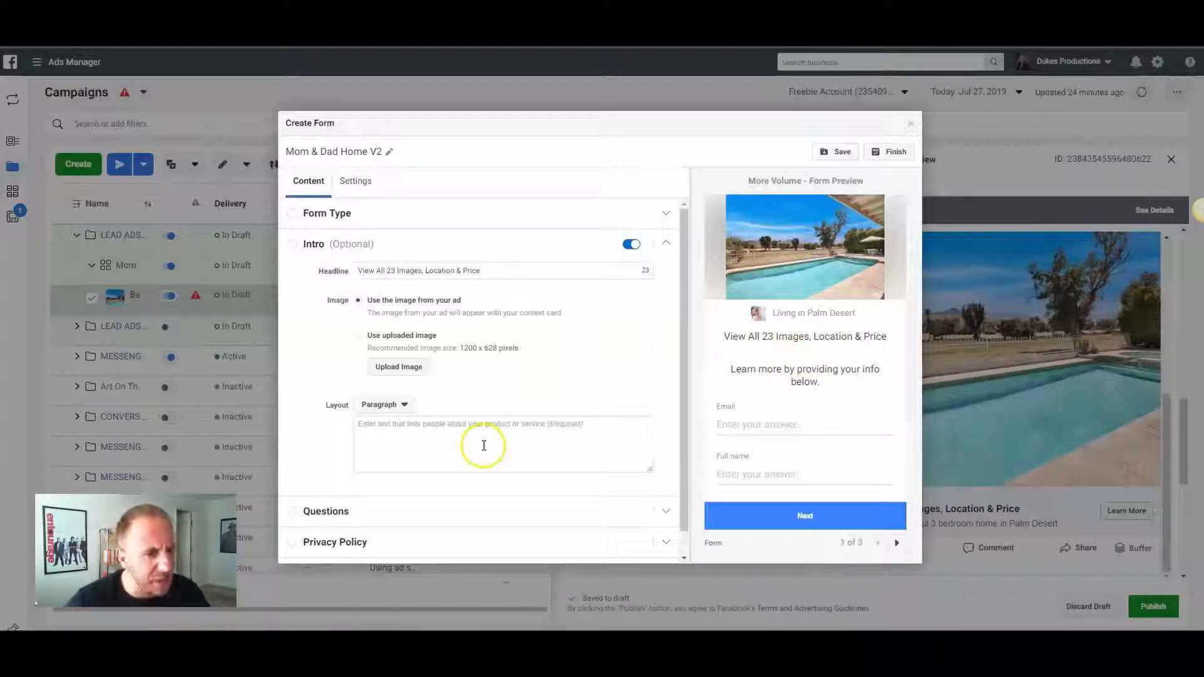
Try the Bullets layout for the intro, return it to Paragraph and enter a single period as its text
{"action": "left_click", "coordinate": [483, 445]}
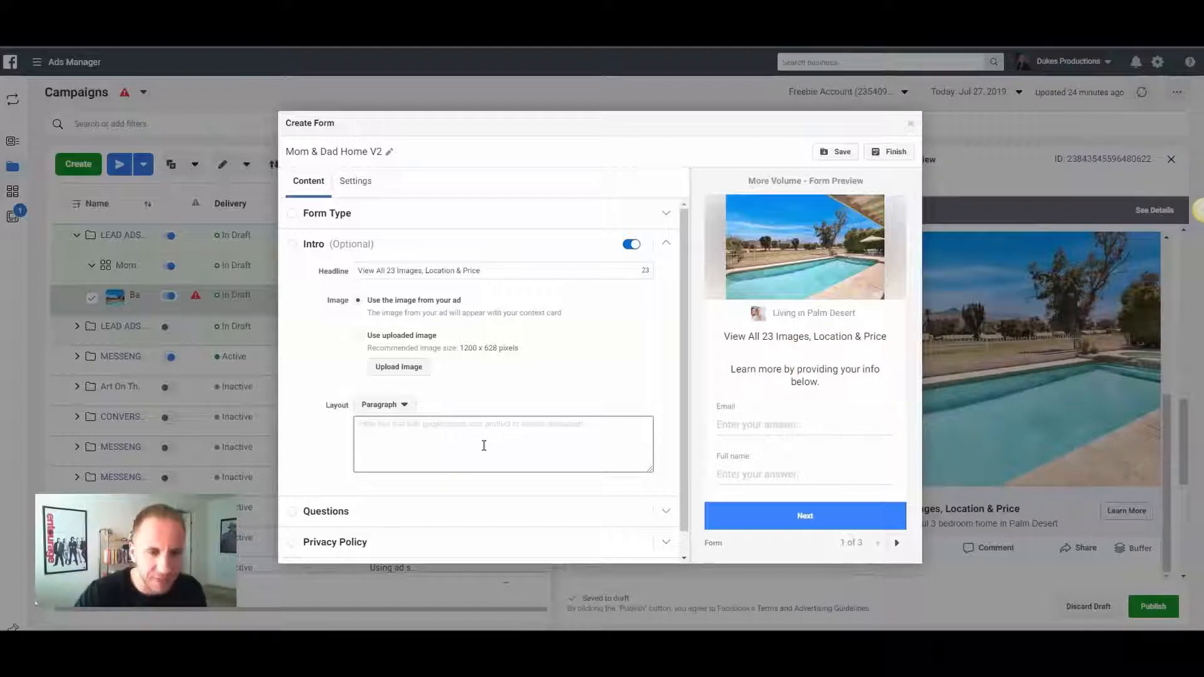
{"action": "left_click", "coordinate": [480, 407]}
{"action": "left_click", "coordinate": [413, 408]}
{"action": "left_click", "coordinate": [386, 424]}
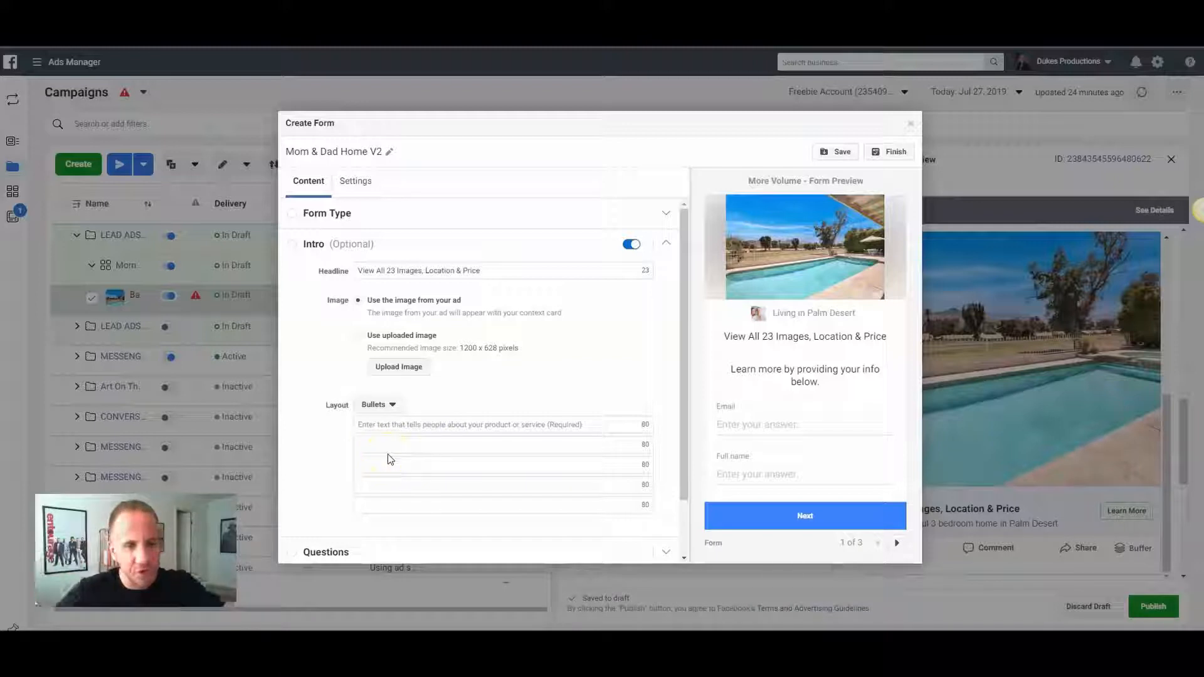
{"action": "left_click", "coordinate": [383, 405]}
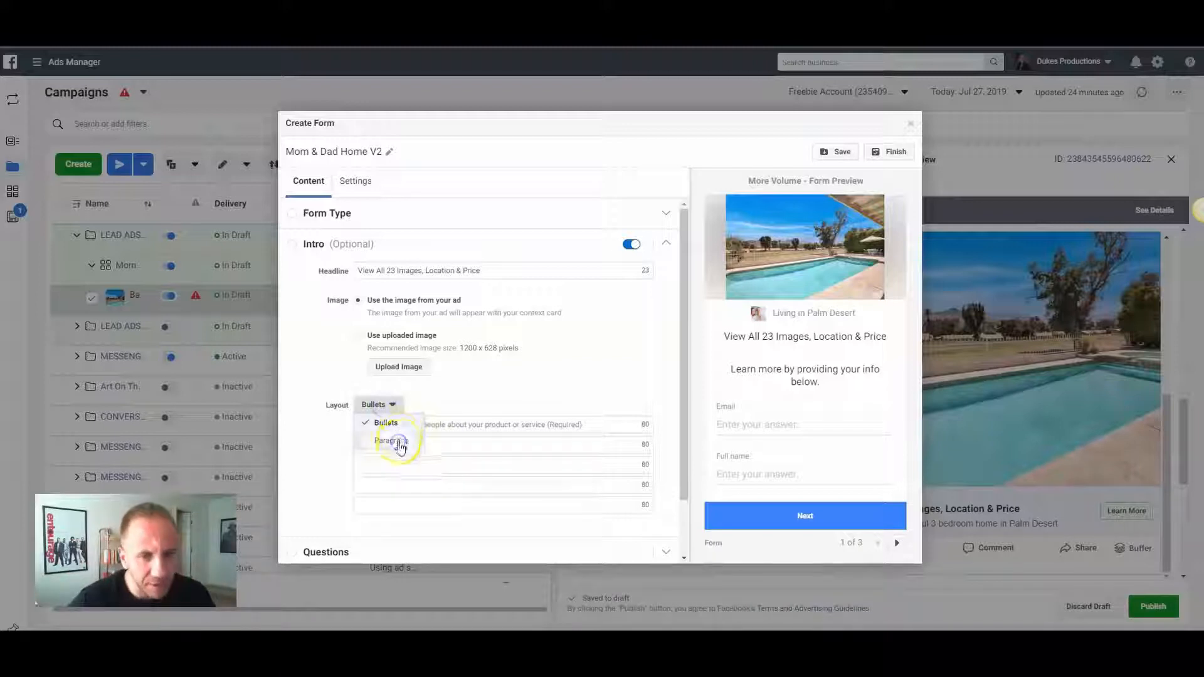
{"action": "left_click", "coordinate": [394, 440]}
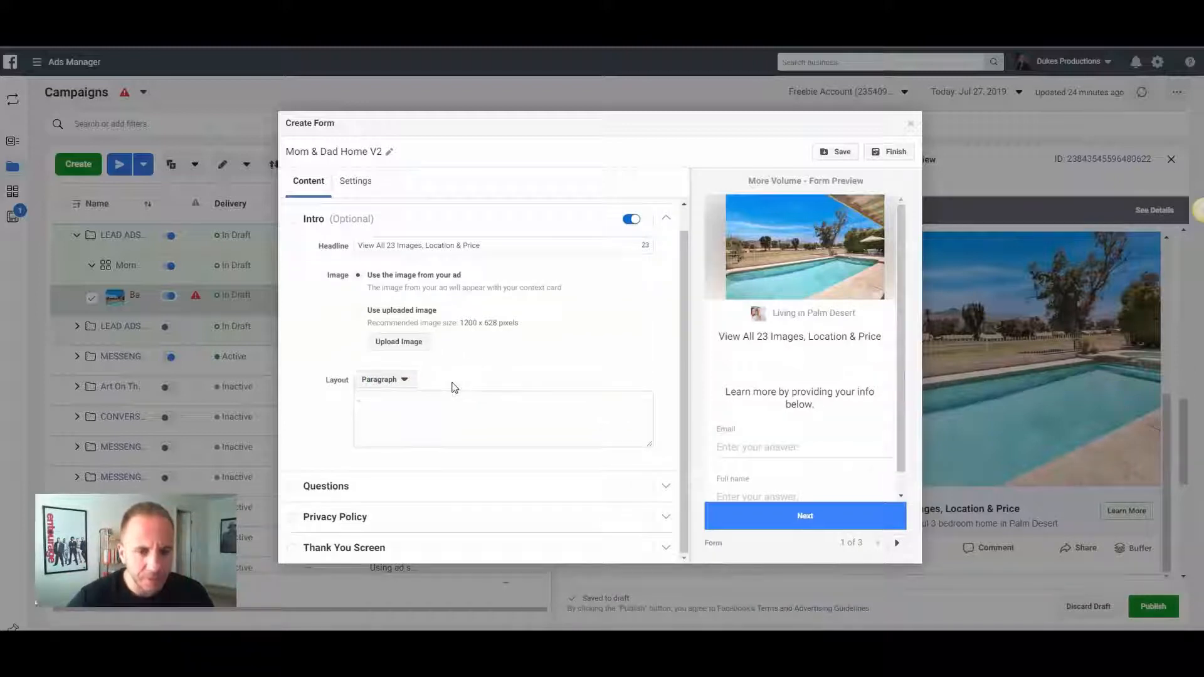
Move Full name above Email in the form's questions and add the Phone number contact field
{"action": "left_click", "coordinate": [321, 489]}
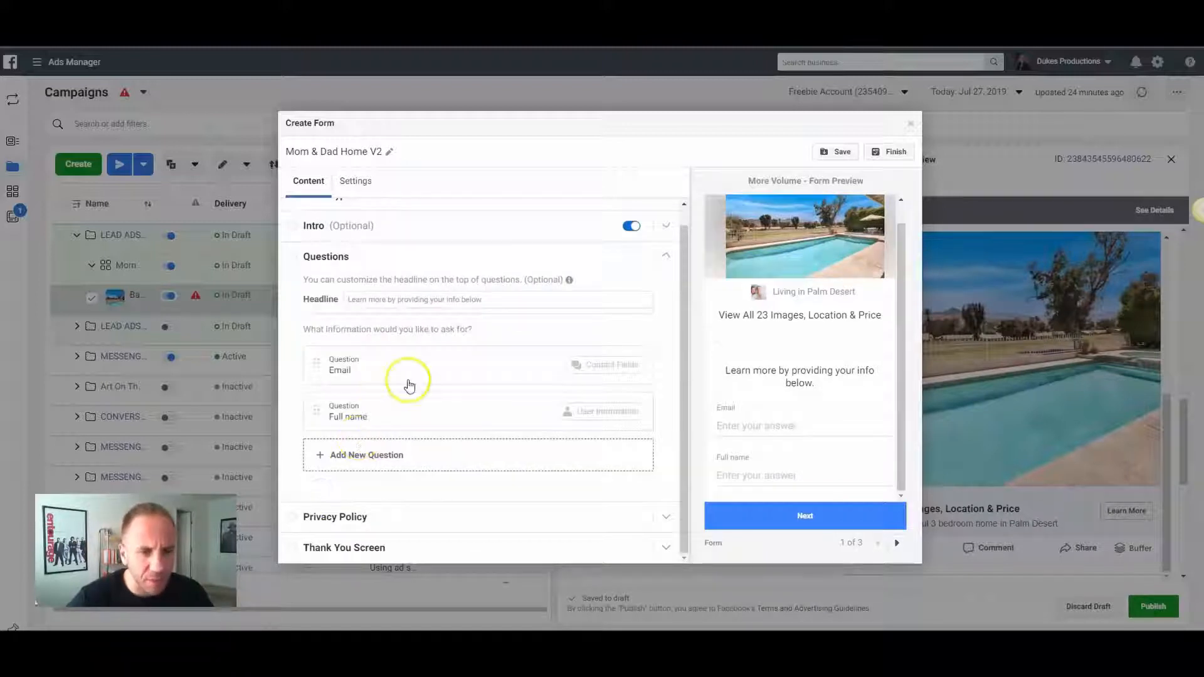
{"action": "left_click_drag", "start_coordinate": [319, 412], "coordinate": [316, 374]}
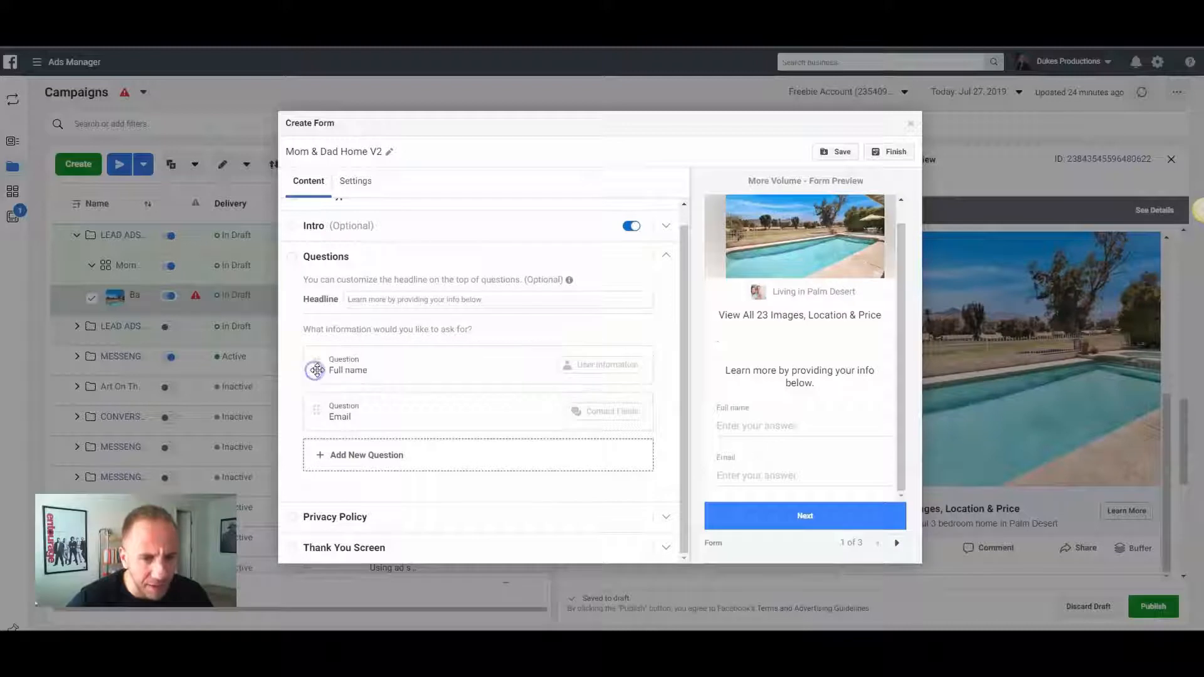
{"action": "left_click", "coordinate": [344, 456]}
{"action": "mouse_move", "coordinate": [348, 458]}
{"action": "mouse_move", "coordinate": [354, 438]}
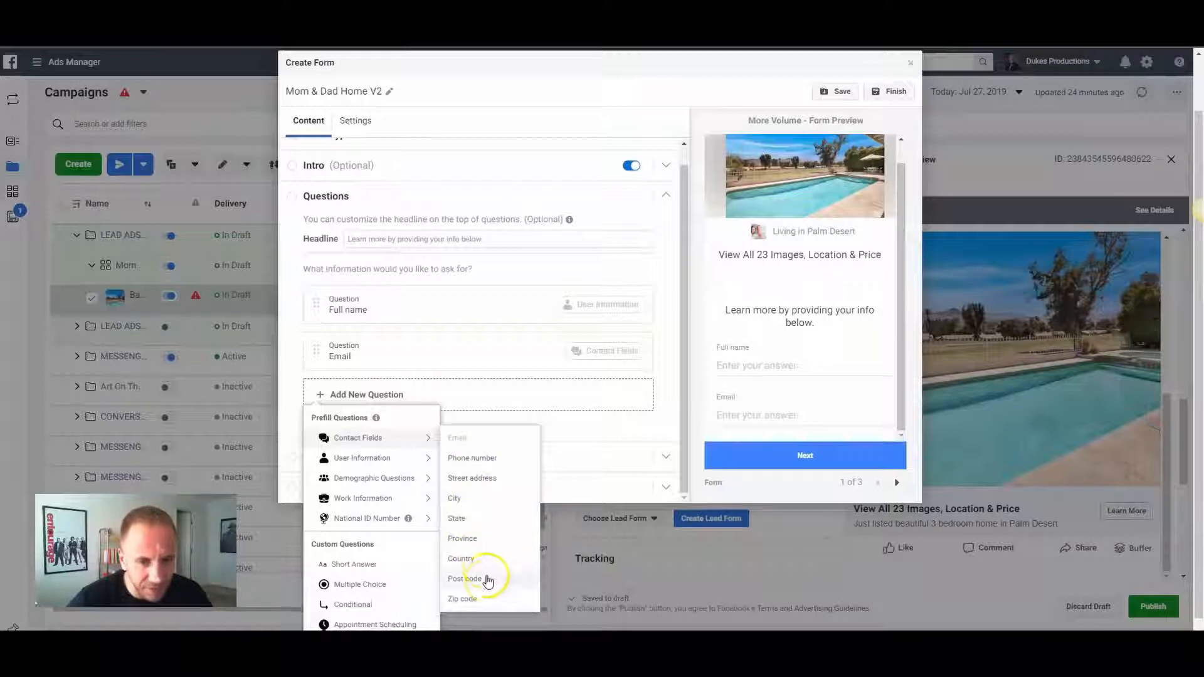
{"action": "mouse_move", "coordinate": [380, 456]}
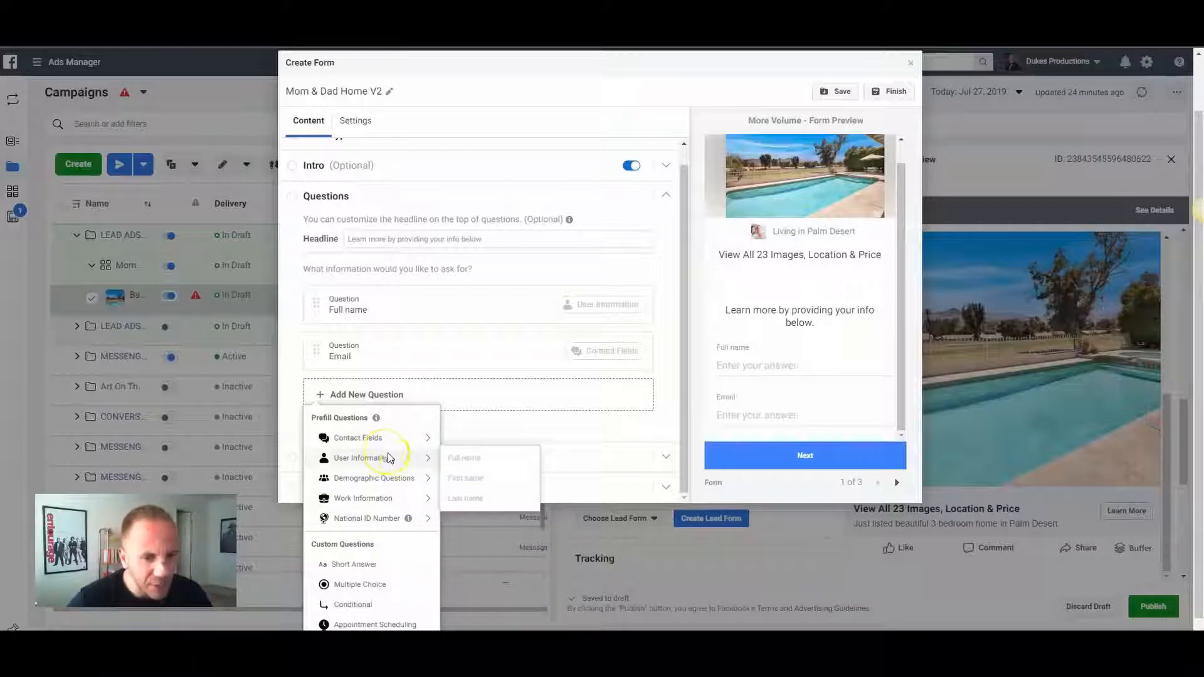
{"action": "mouse_move", "coordinate": [387, 484]}
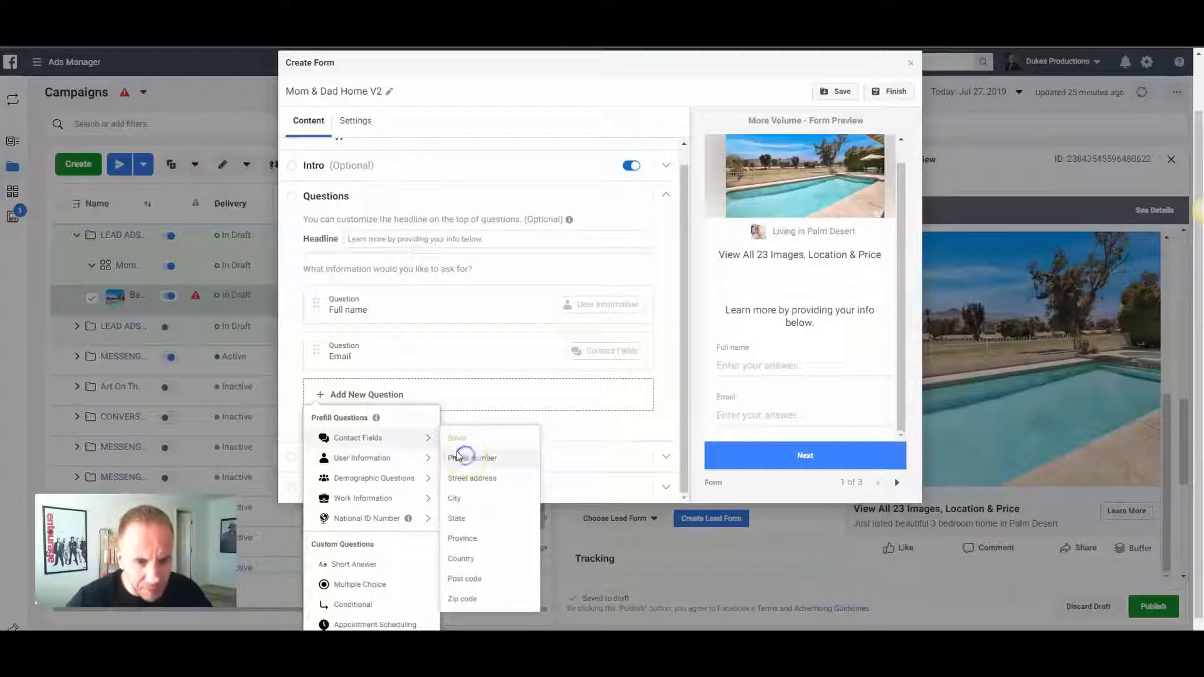
{"action": "left_click", "coordinate": [462, 459]}
{"action": "left_click", "coordinate": [296, 404]}
{"action": "scroll", "coordinate": [296, 402], "scroll_direction": "down", "scroll_amount": 1}
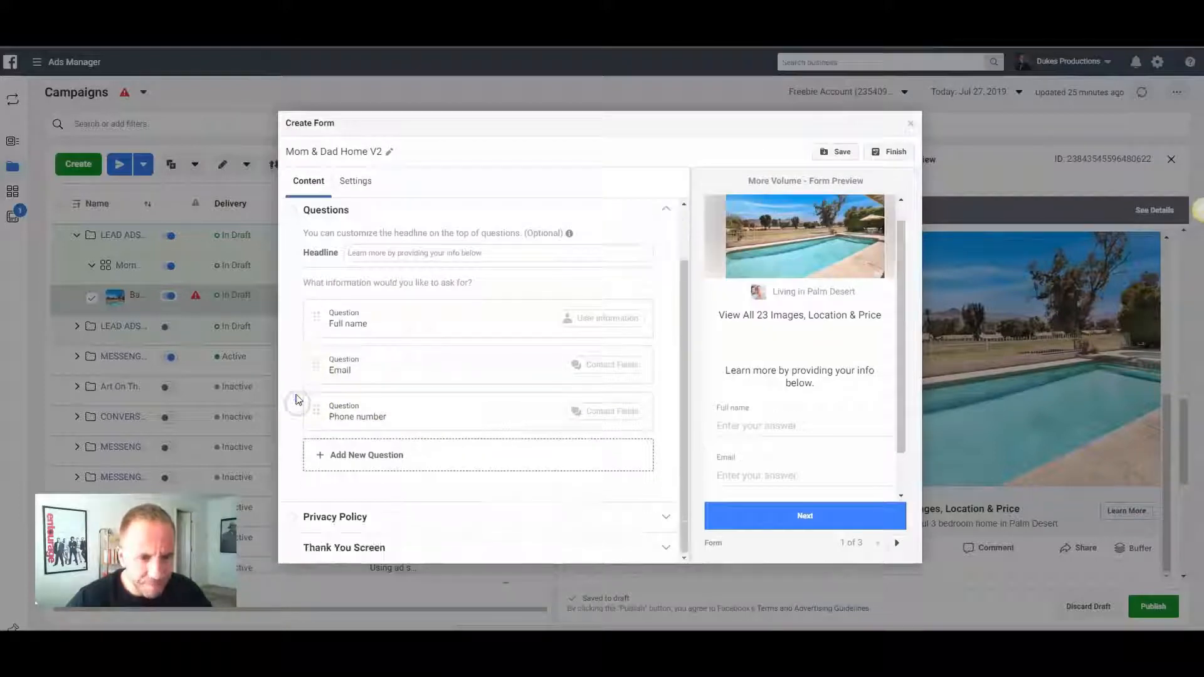
{"action": "left_click", "coordinate": [339, 516]}
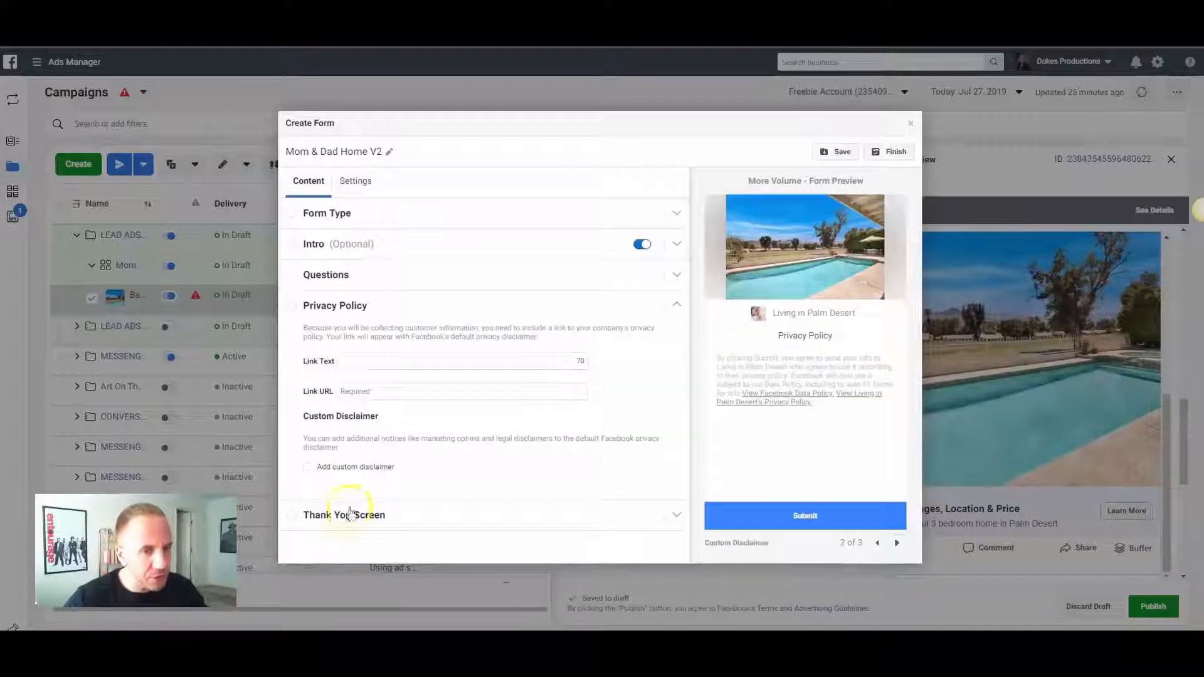
{"action": "left_click", "coordinate": [379, 361]}
{"action": "type", "text": "Pri"}
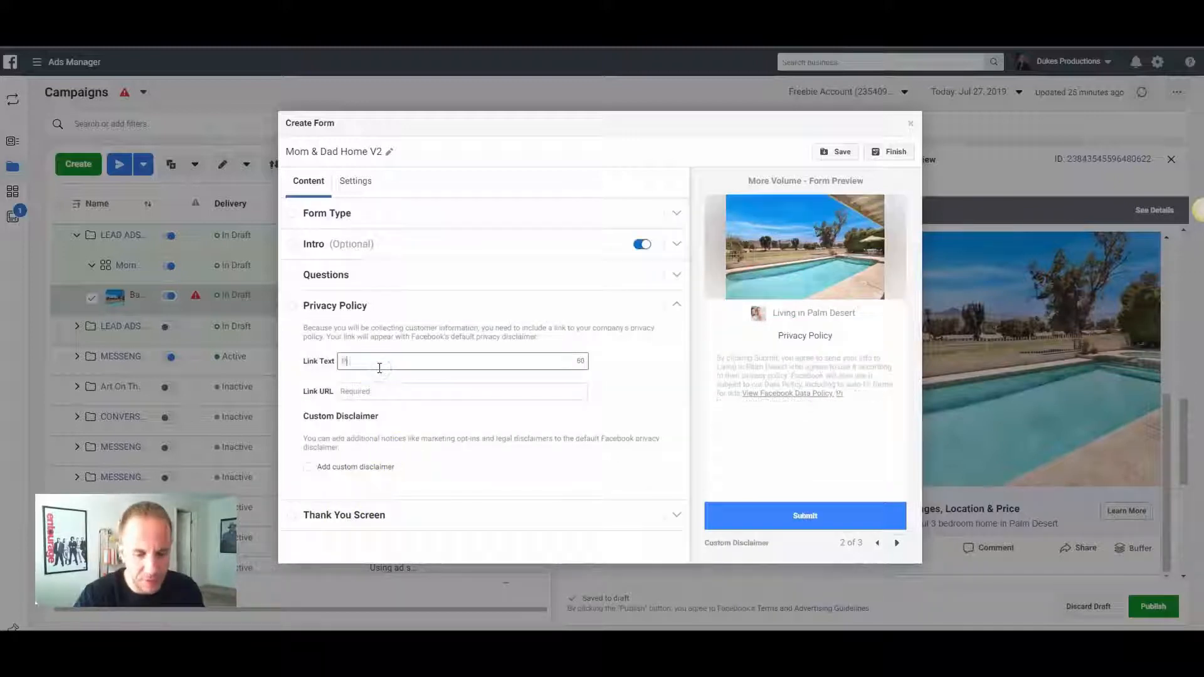
{"action": "type", "text": "vacy Policy"}
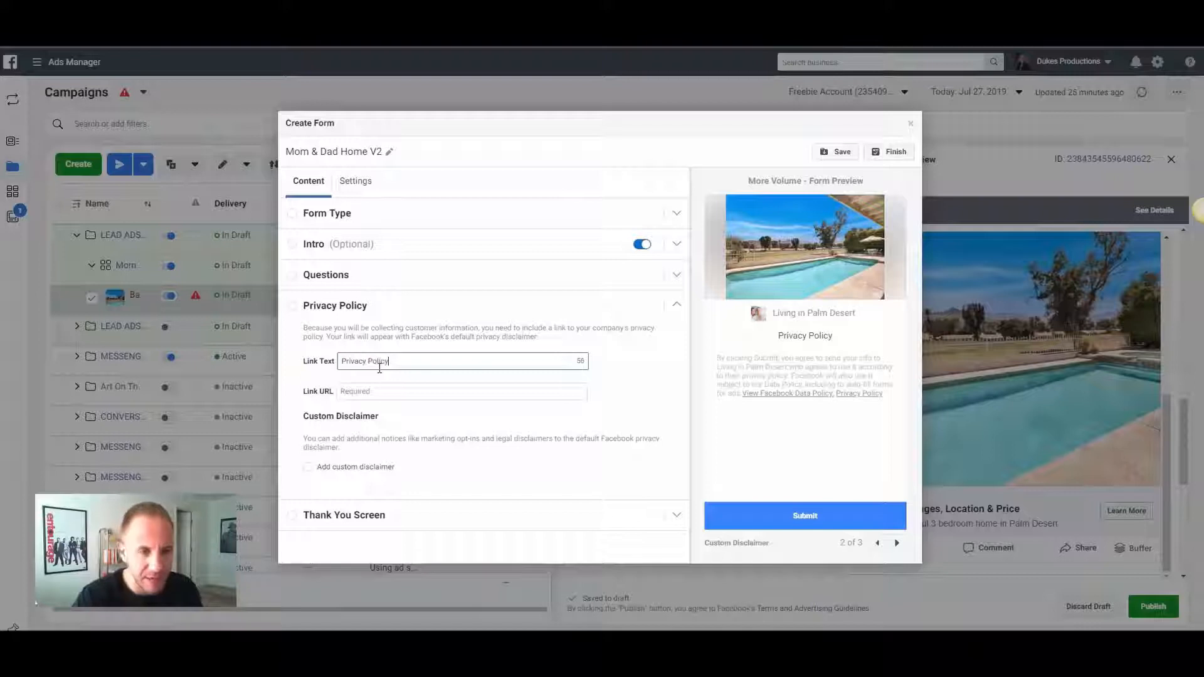
{"action": "key", "text": "Tab"}
{"action": "type", "text": "www"}
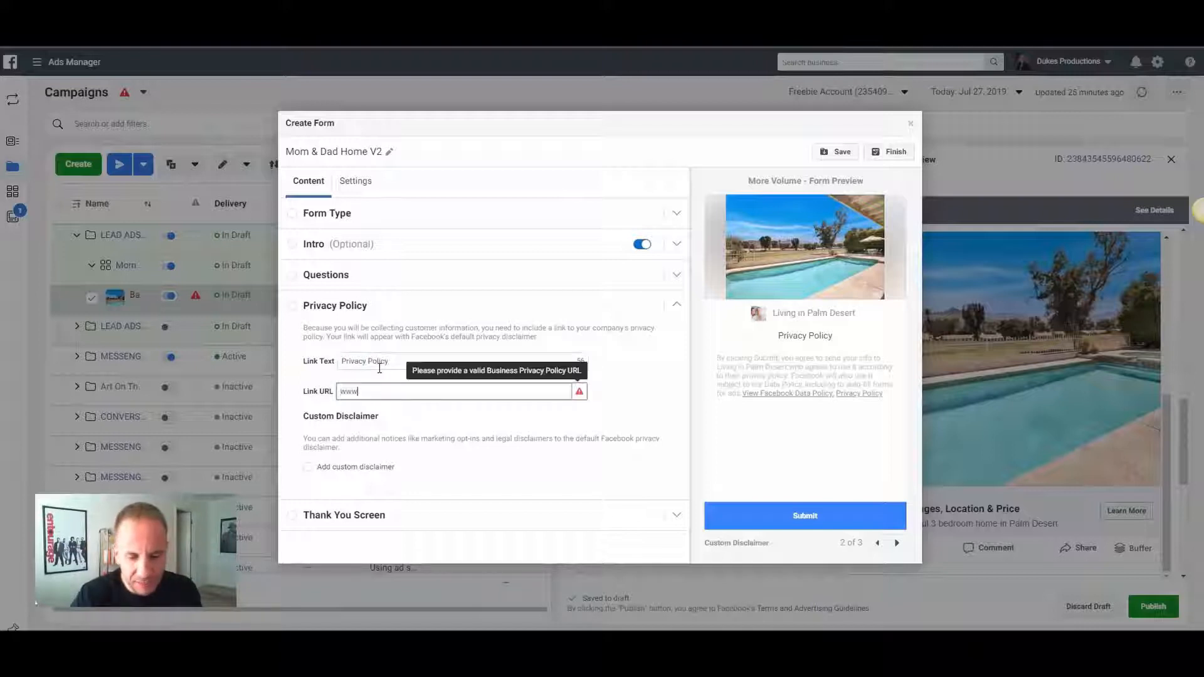
{"action": "type", "text": ".google.com"}
{"action": "key", "text": "Tab"}
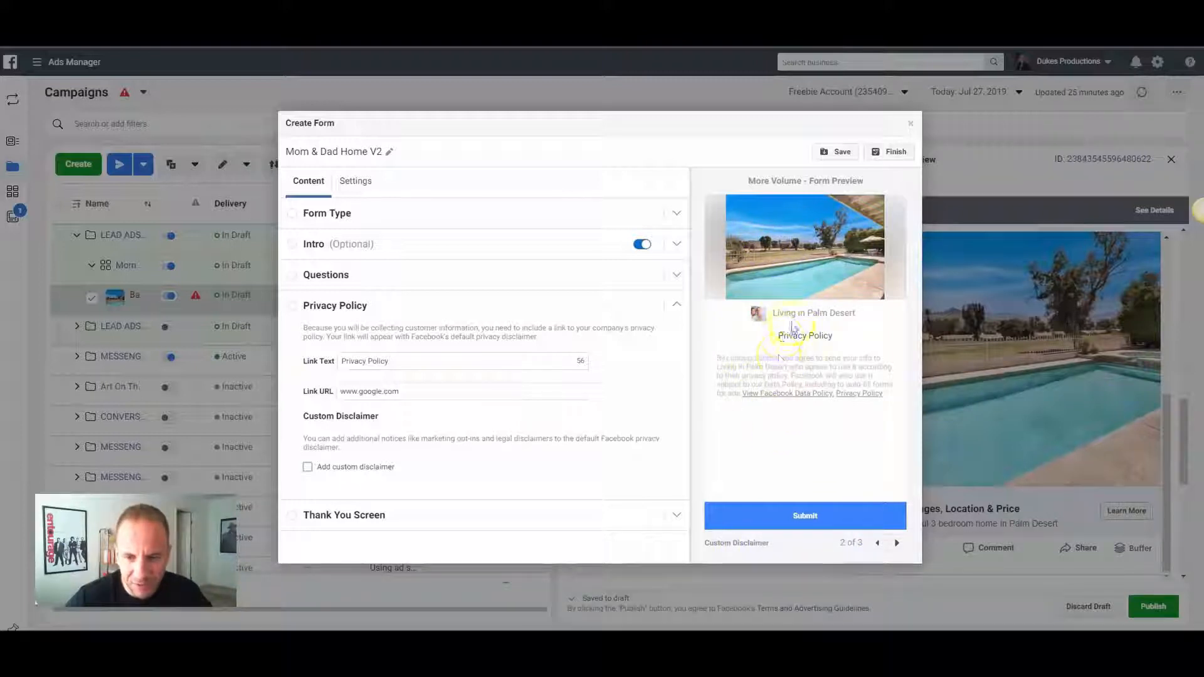
Review the question, privacy policy and thank-you pages in the form preview
{"action": "left_click", "coordinate": [878, 543]}
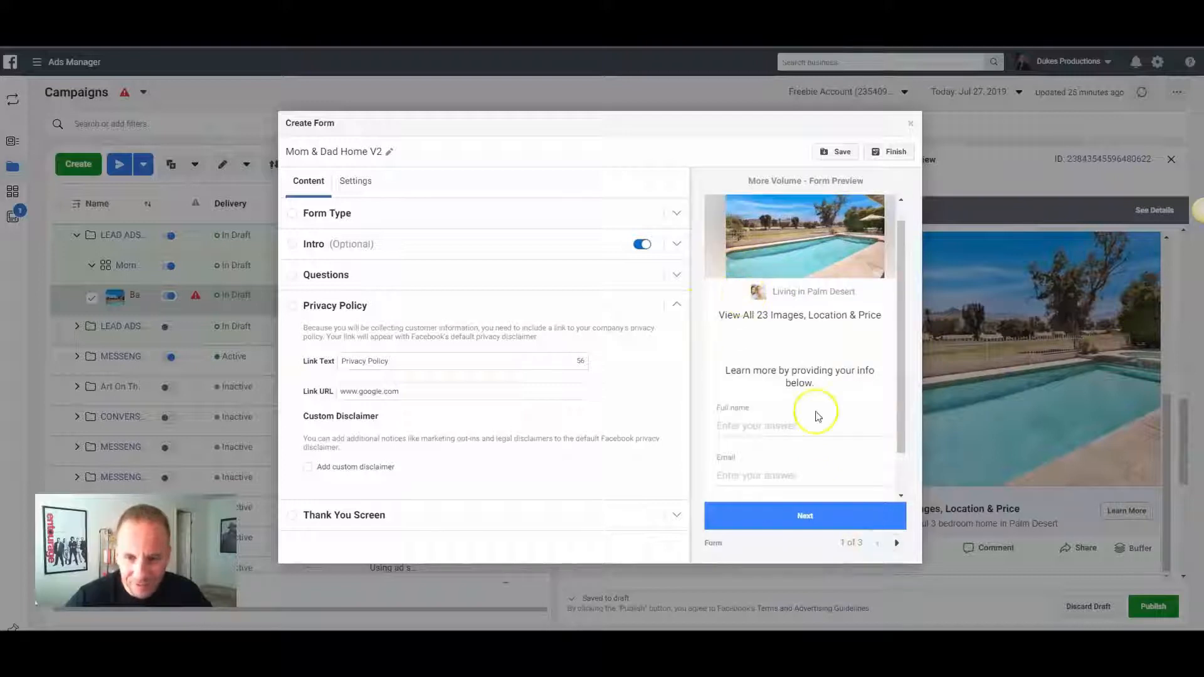
{"action": "left_click", "coordinate": [899, 543]}
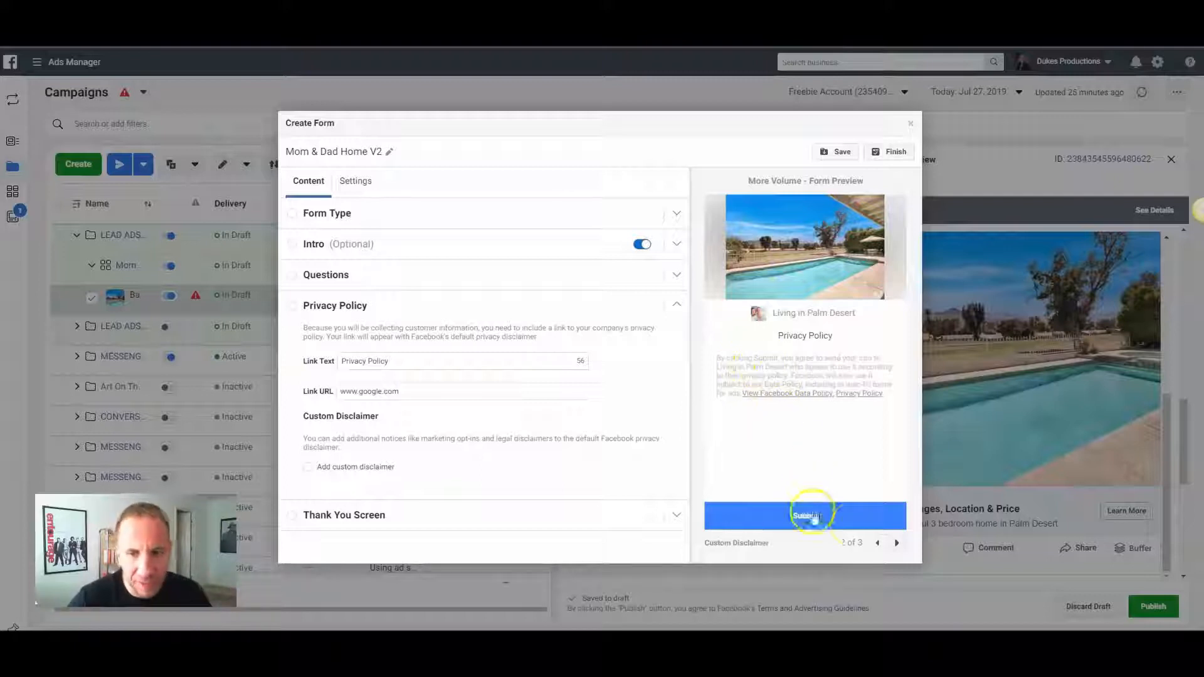
{"action": "left_click", "coordinate": [898, 544]}
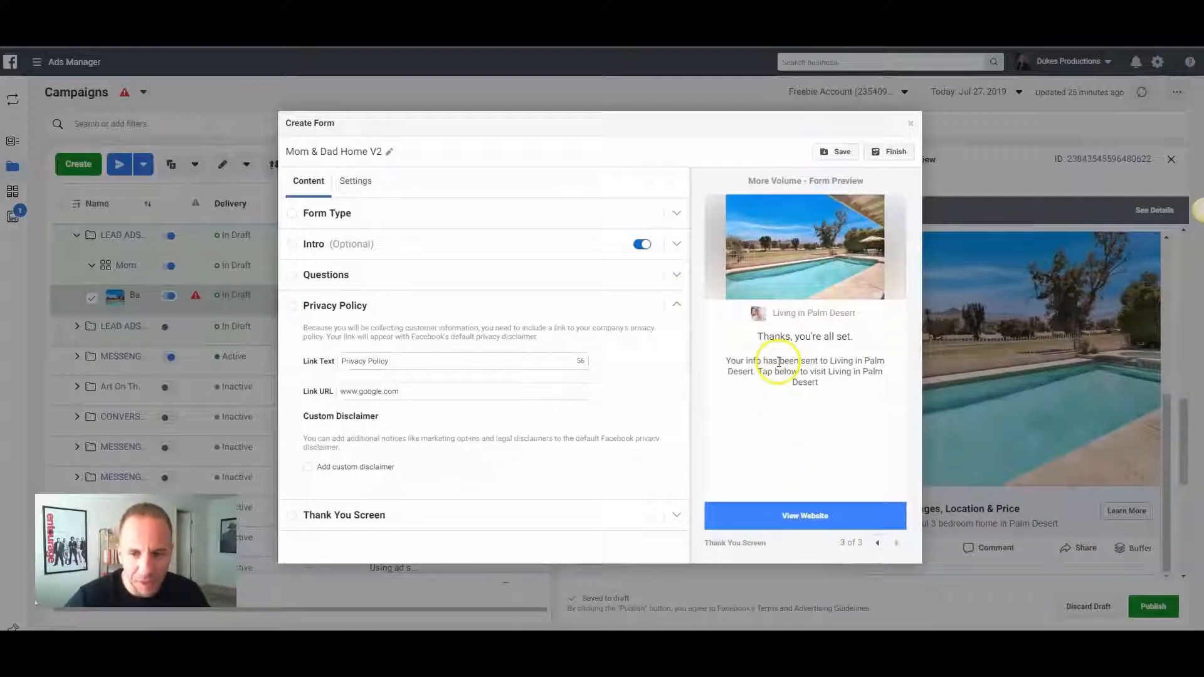
Replace the thank-you screen's description with "View All 23 Images, Location & Price by clicking the button below", correcting its misspelled words
{"action": "left_click", "coordinate": [318, 516]}
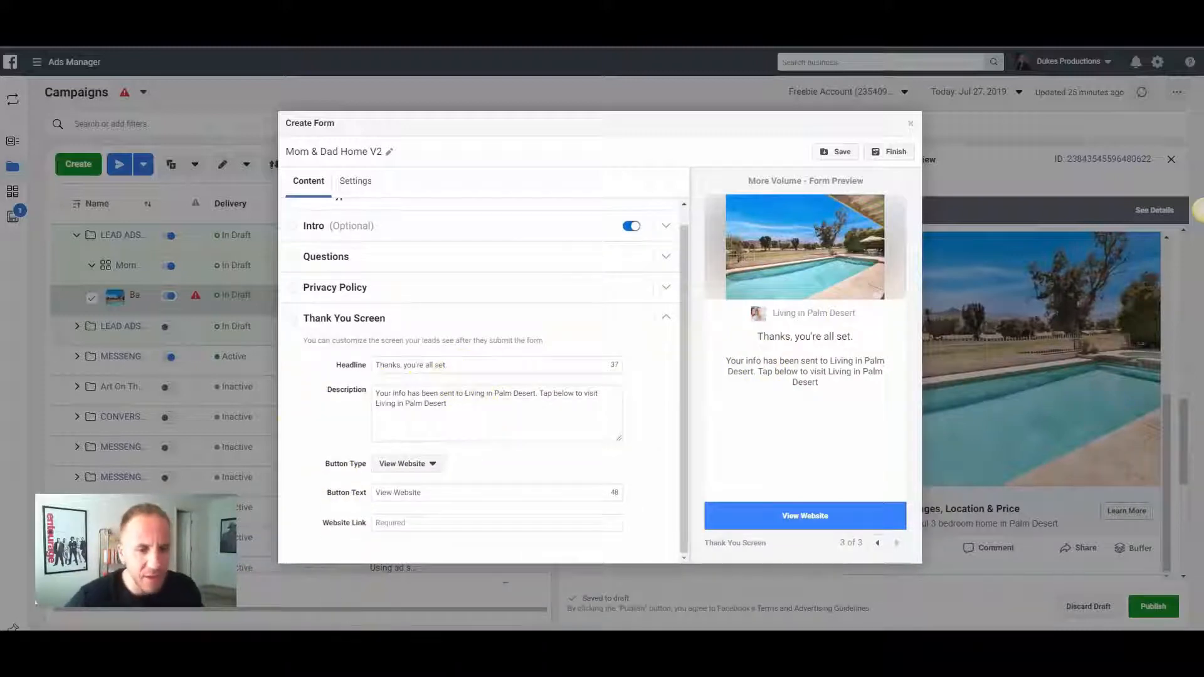
{"action": "left_click", "coordinate": [339, 645]}
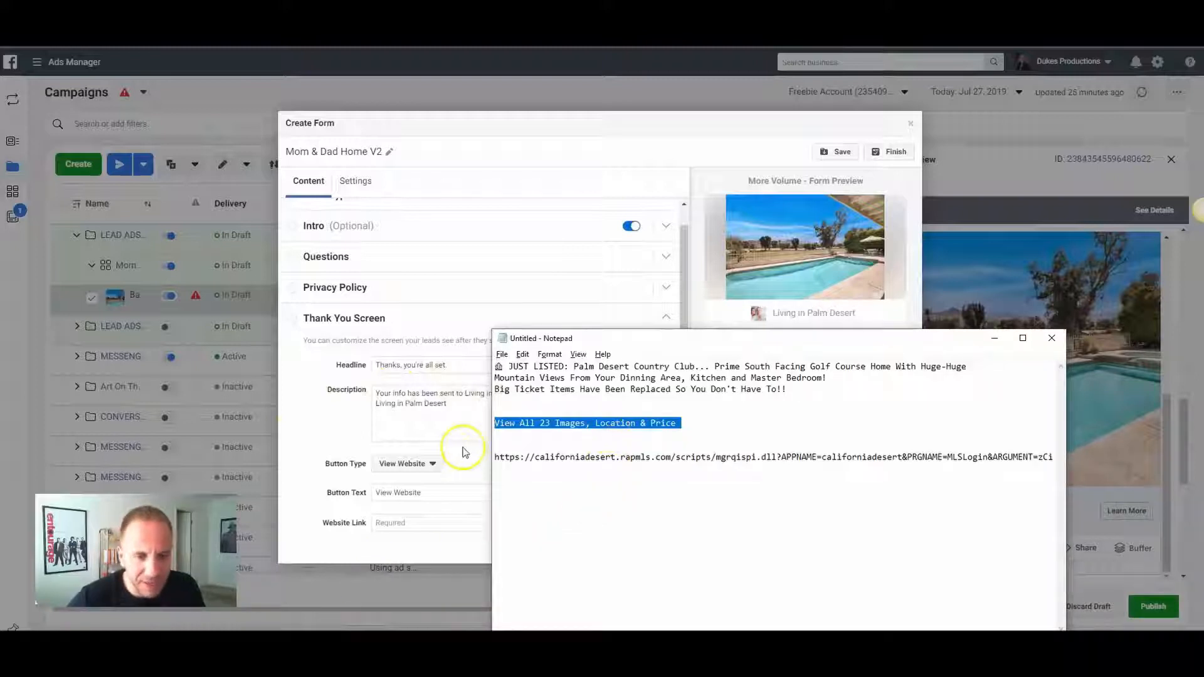
{"action": "left_click", "coordinate": [440, 413]}
{"action": "key", "text": "ctrl+a"}
{"action": "type", "text": "View All 23 Images, Location & Price"}
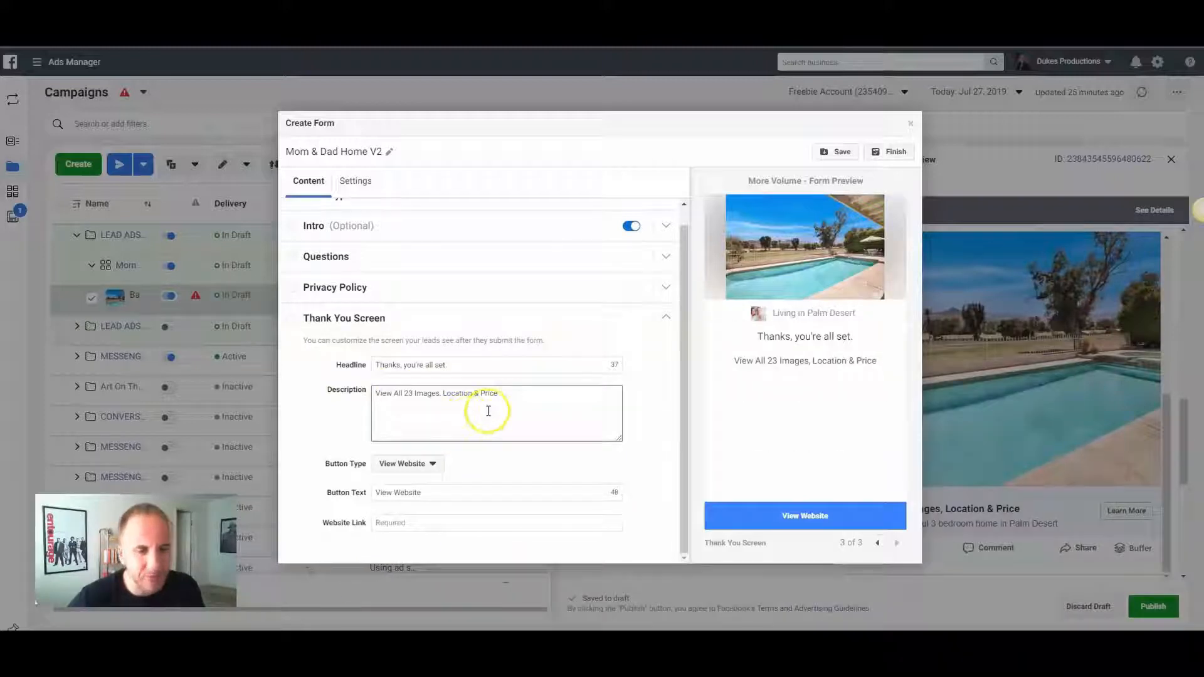
{"action": "type", "text": "by cliking the bnutton below"}
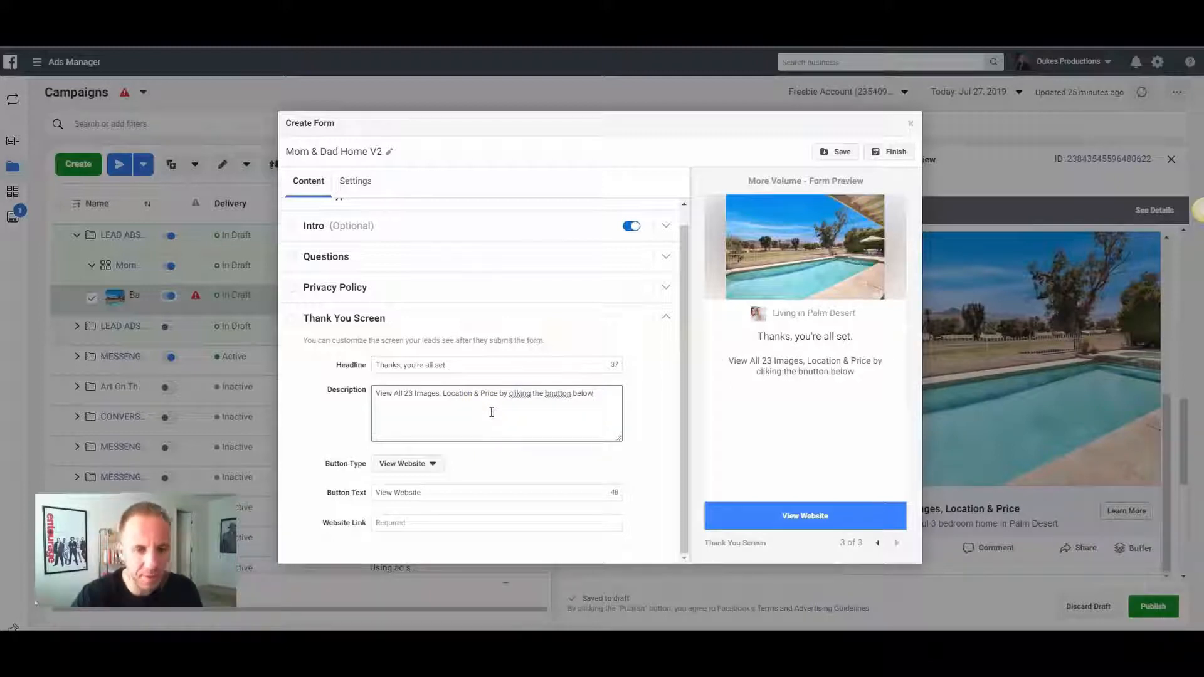
{"action": "right_click", "coordinate": [559, 393]}
{"action": "left_click", "coordinate": [569, 402]}
{"action": "right_click", "coordinate": [522, 394]}
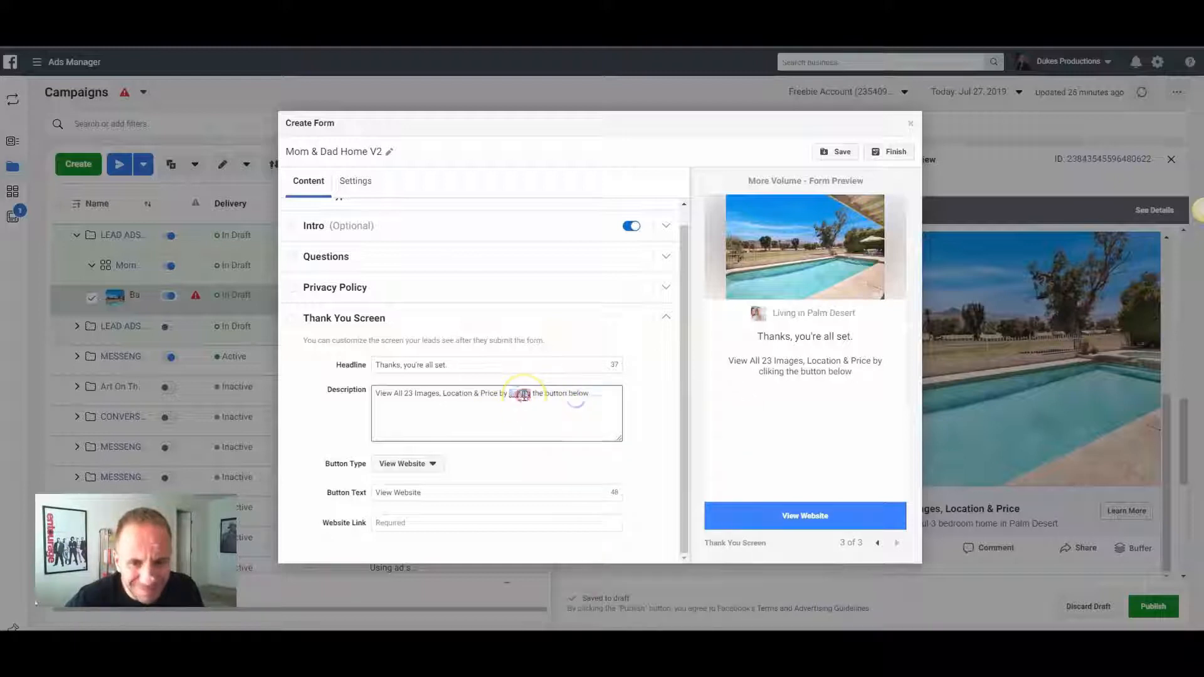
{"action": "left_click", "coordinate": [552, 417]}
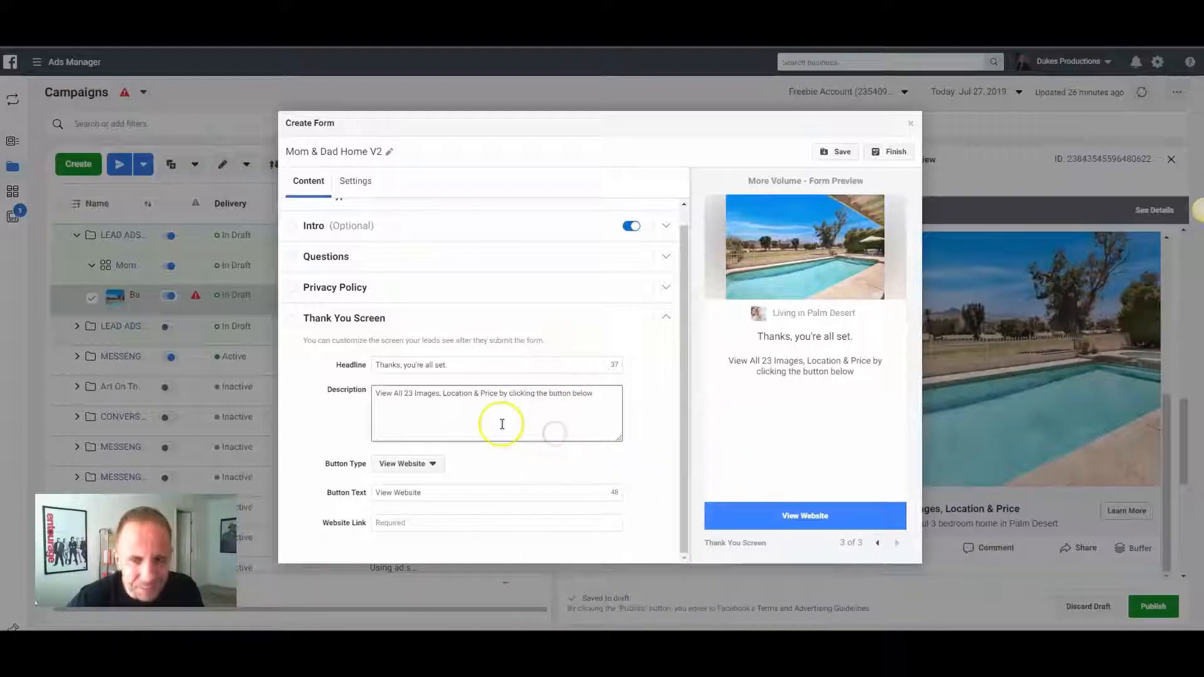
Set the thank-you screen's button type to Download
{"action": "left_click", "coordinate": [406, 465]}
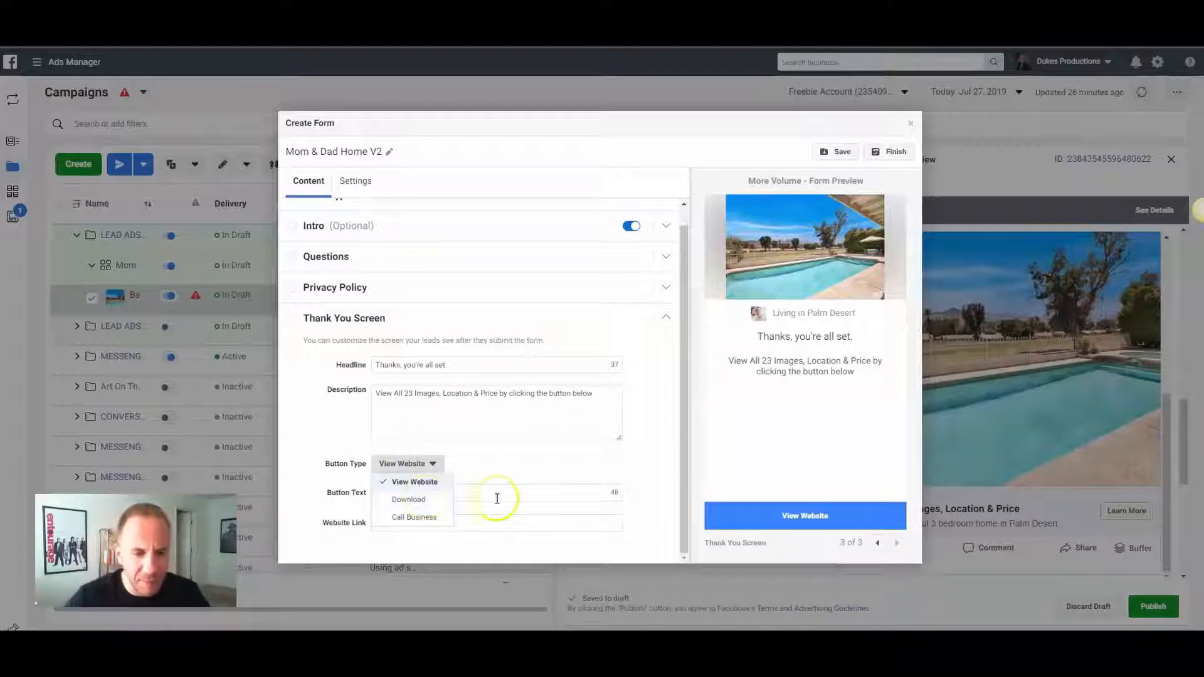
{"action": "left_click", "coordinate": [427, 500]}
{"action": "left_click", "coordinate": [404, 498]}
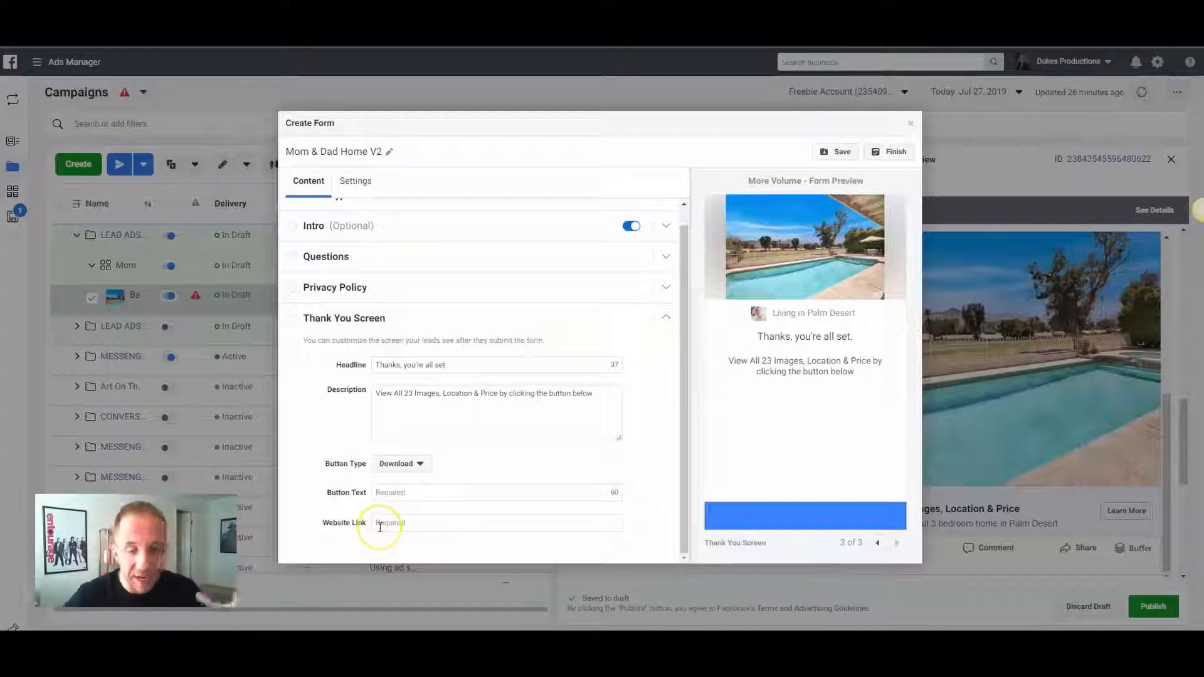
Set the thank-you screen's button type to Call Business and its button text to "Call Now!"
{"action": "left_click", "coordinate": [405, 465]}
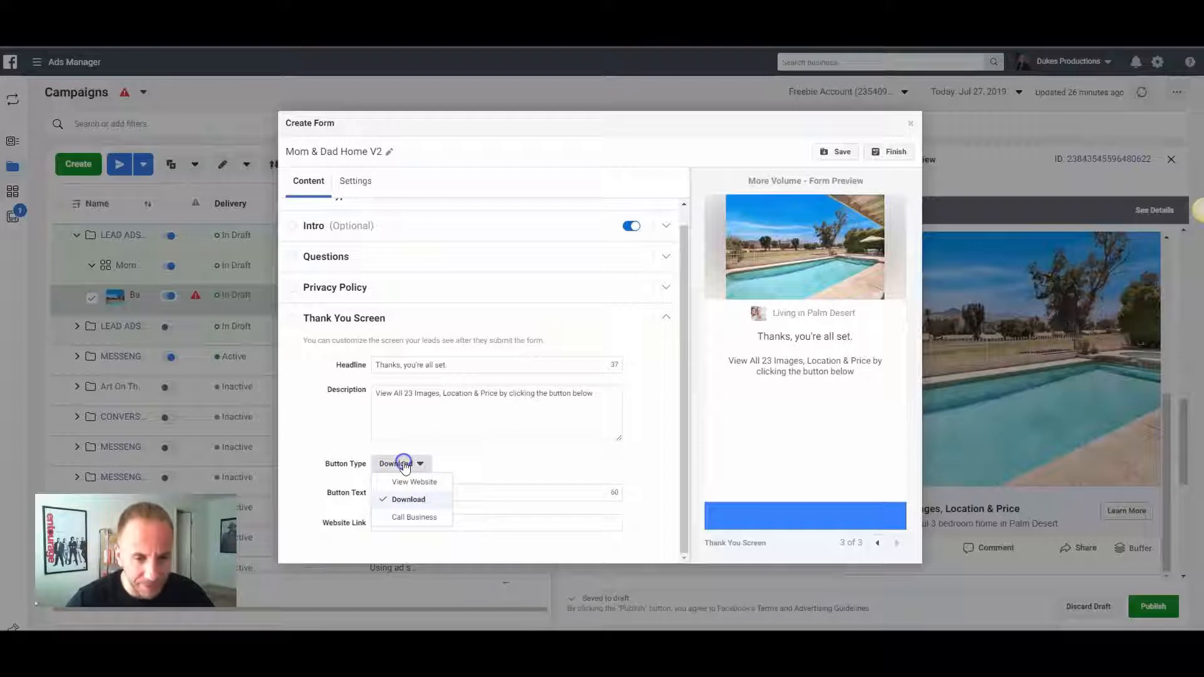
{"action": "left_click", "coordinate": [419, 517]}
{"action": "left_click", "coordinate": [415, 496]}
{"action": "type", "text": "Call Now!"}
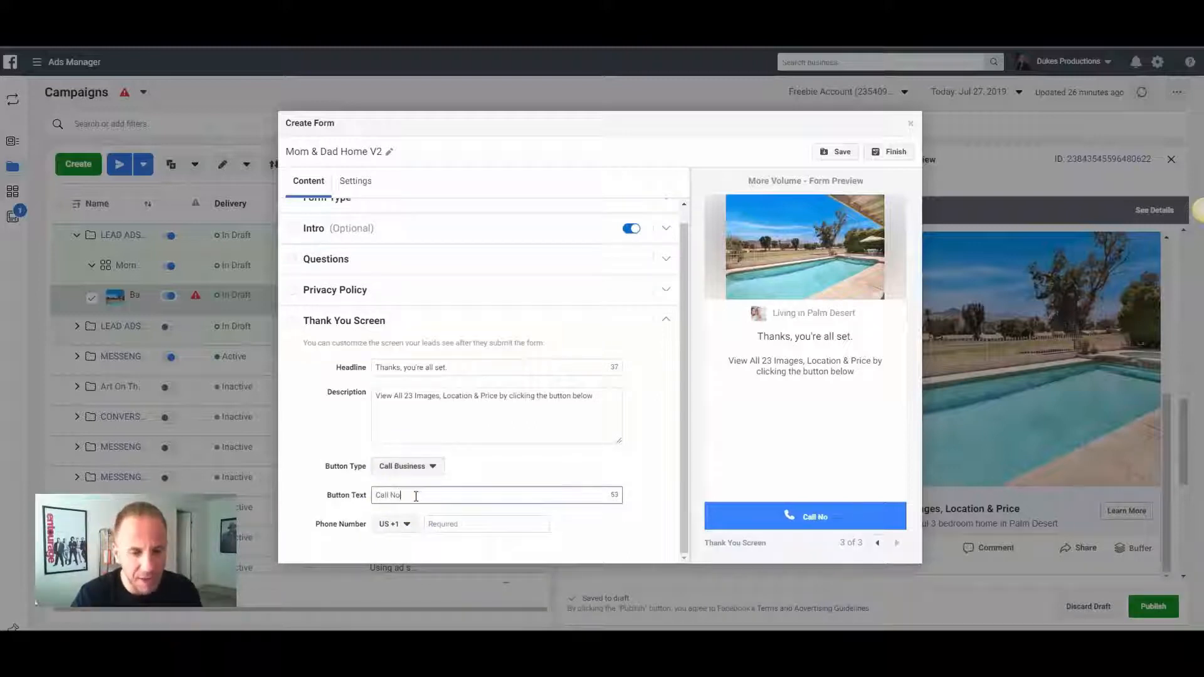
Enter the business phone number for the thank-you screen's call button
{"action": "left_click", "coordinate": [445, 525]}
{"action": "type", "text": "5551212"}
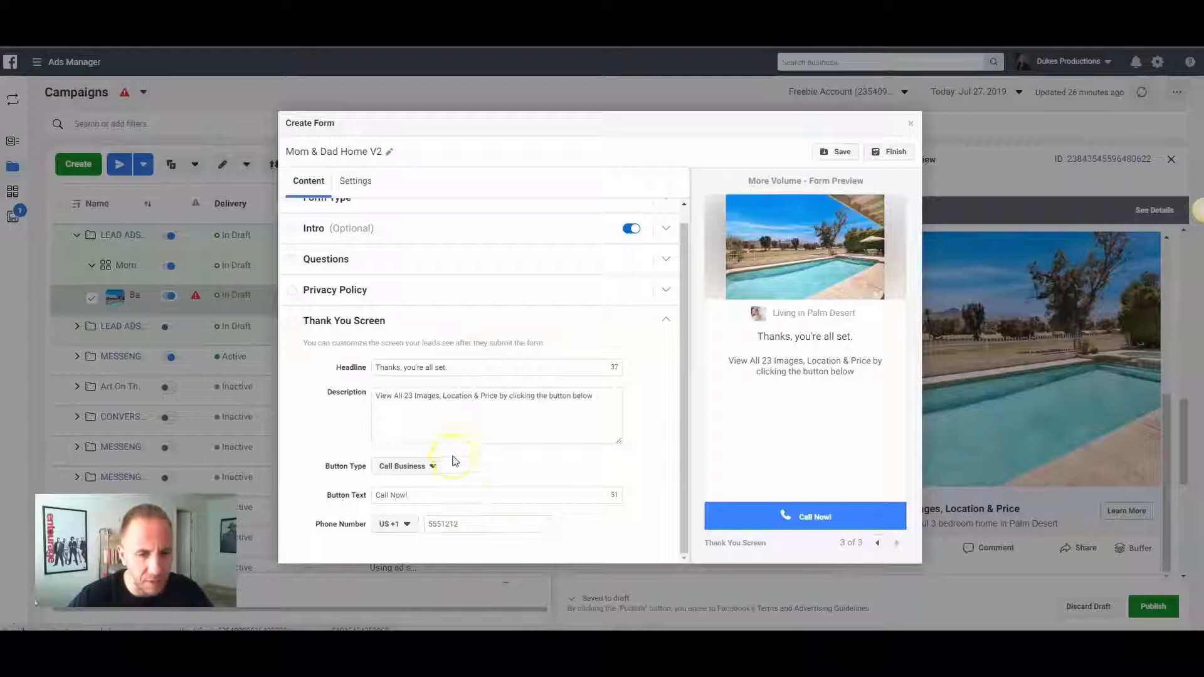
Set the thank-you screen's button type to View Website and its button text to "View Listing Now!"
{"action": "left_click", "coordinate": [442, 474]}
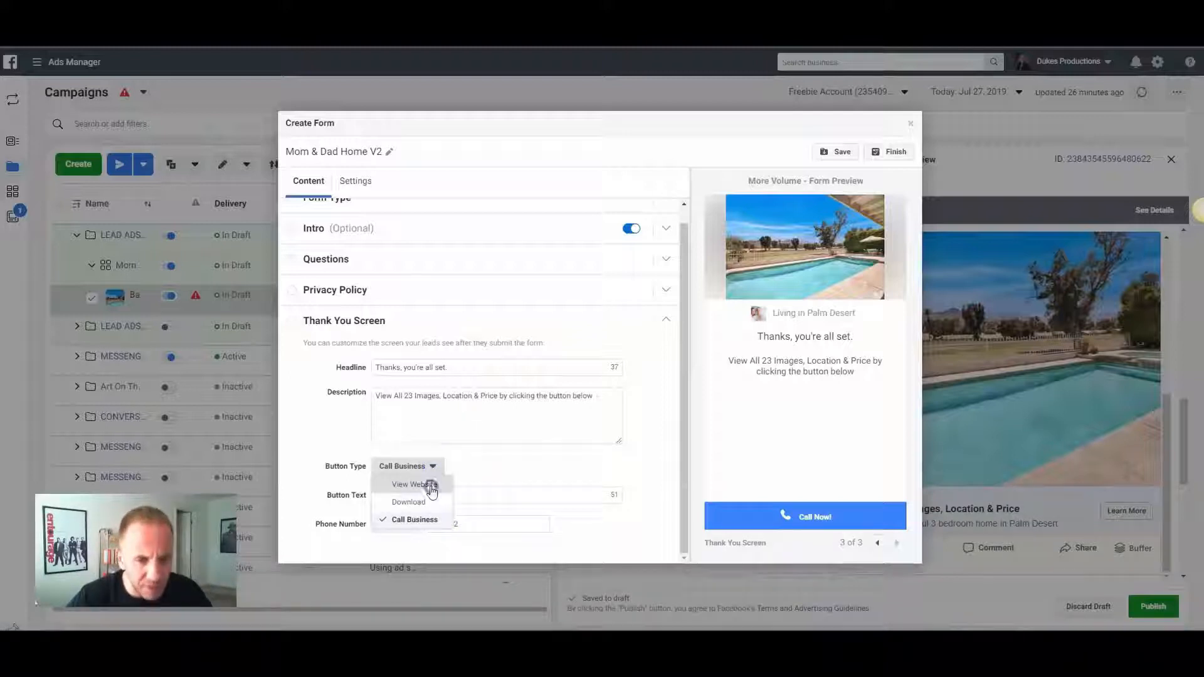
{"action": "left_click", "coordinate": [429, 487]}
{"action": "triple_click", "coordinate": [435, 495]}
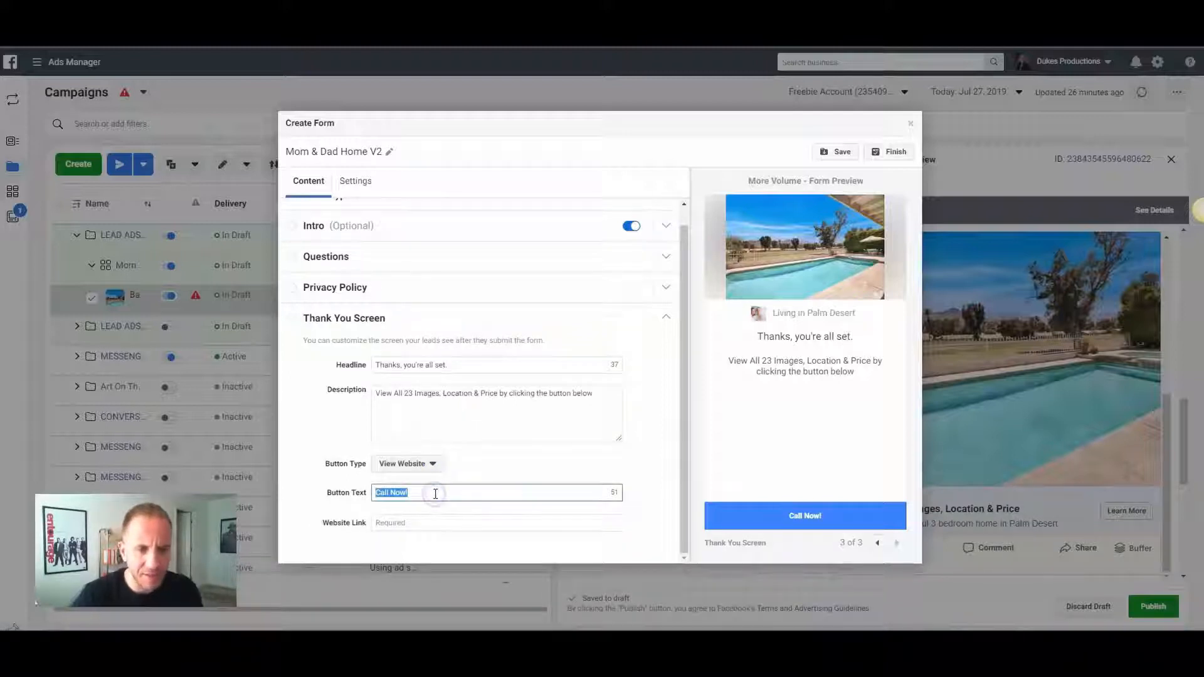
{"action": "type", "text": "View Listing now"}
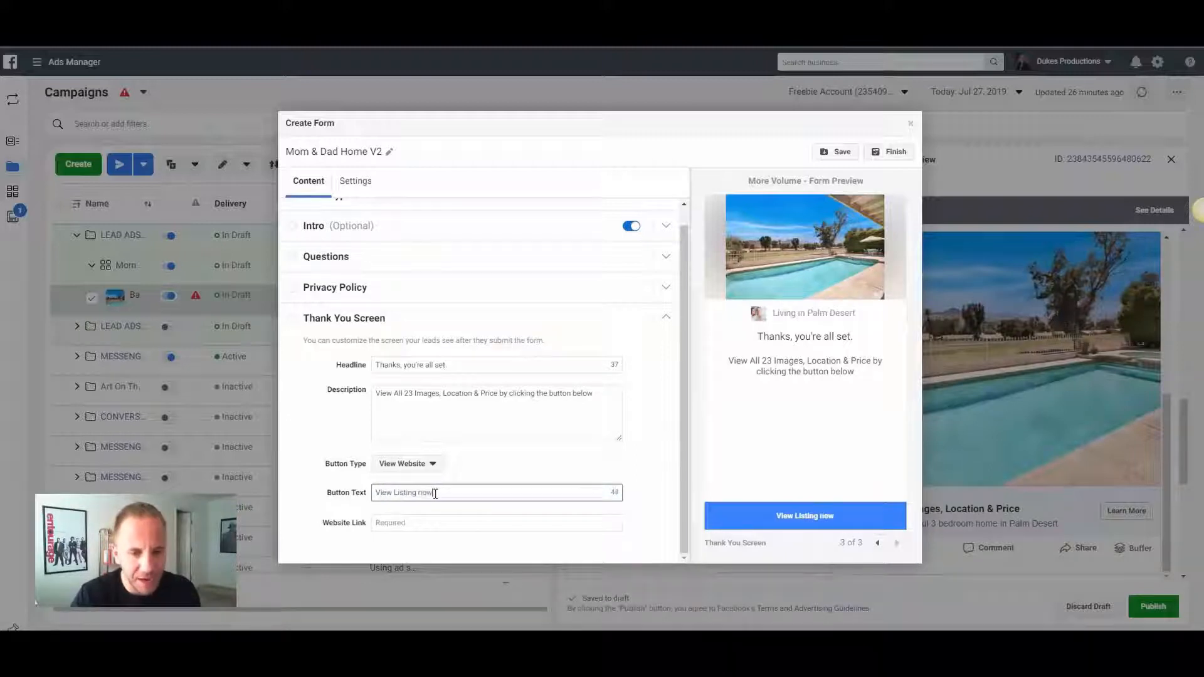
{"action": "key", "text": "BackSpace"}
{"action": "key", "text": "BackSpace"}
{"action": "key", "text": "BackSpace"}
{"action": "type", "text": "Now!"}
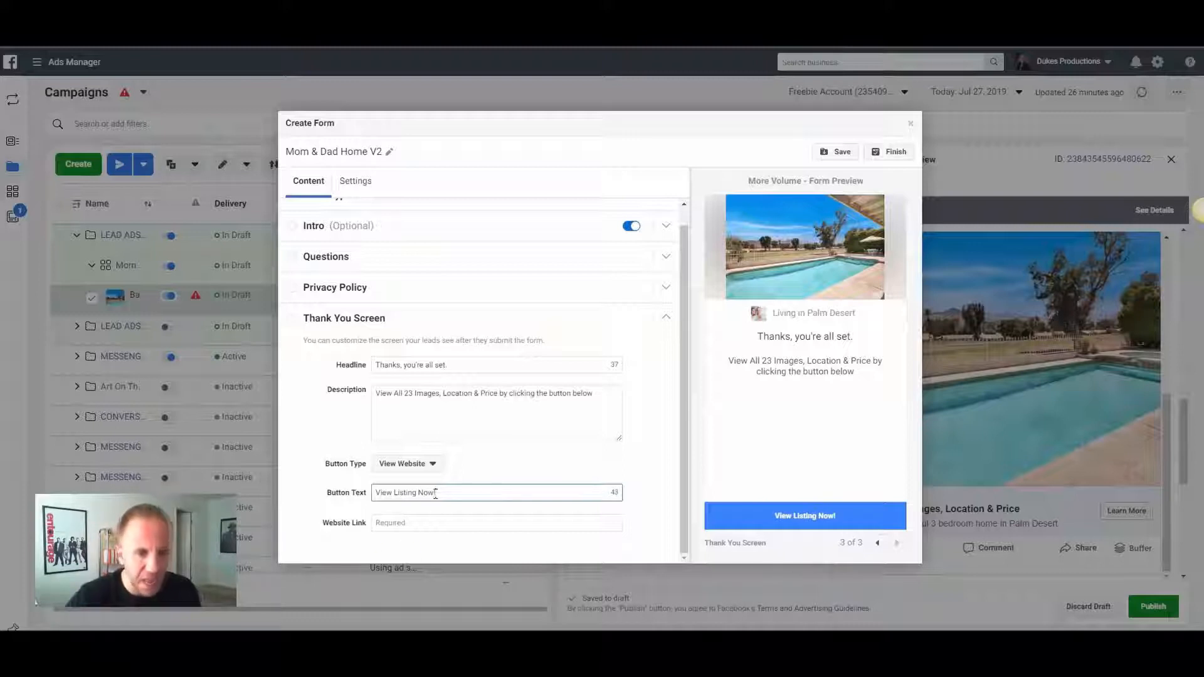
{"action": "left_click", "coordinate": [403, 523]}
{"action": "type", "text": "ww"}
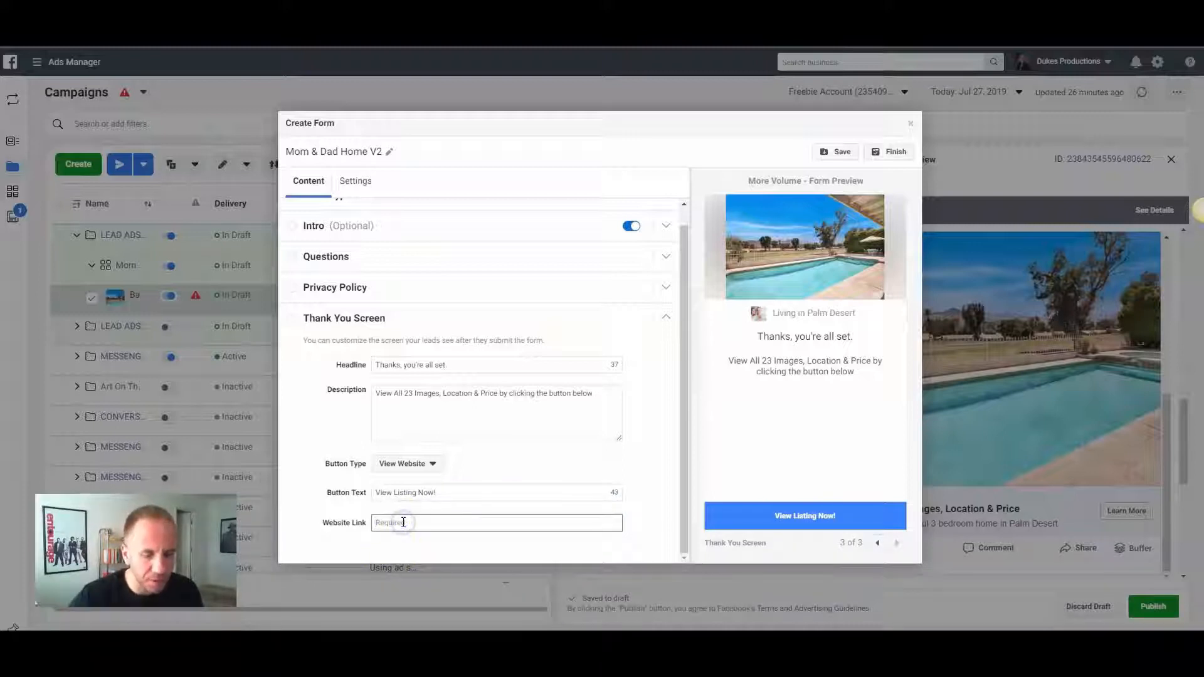
{"action": "type", "text": "w.google.com"}
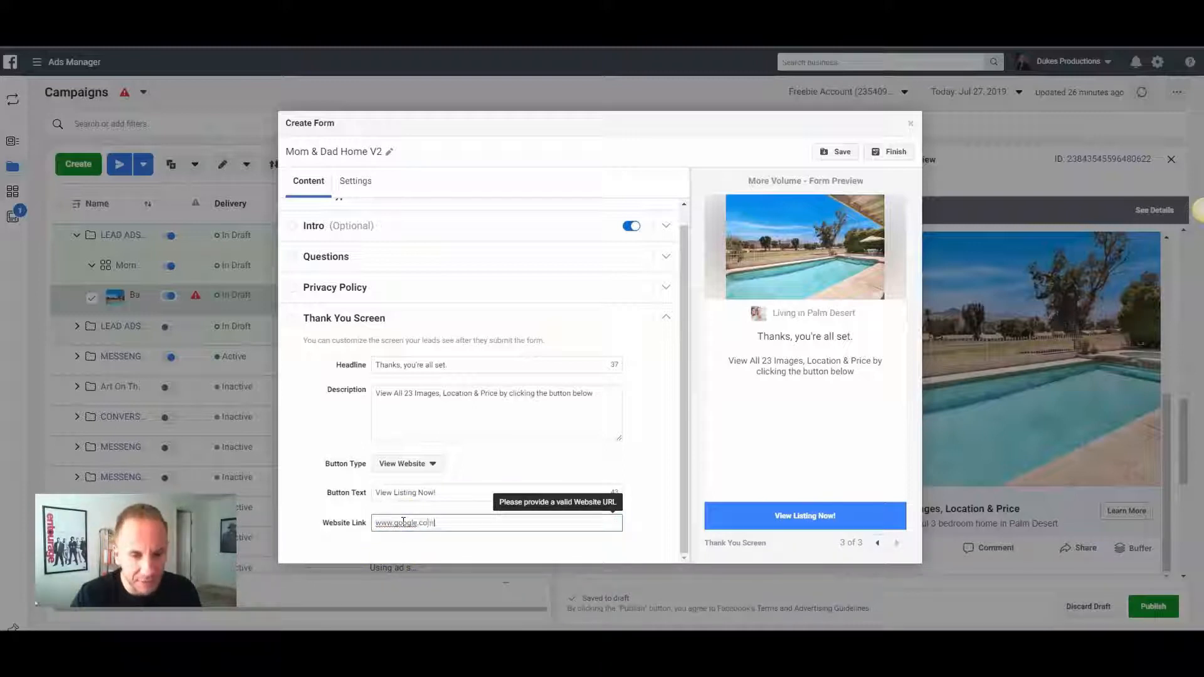
{"action": "key", "text": "Tab"}
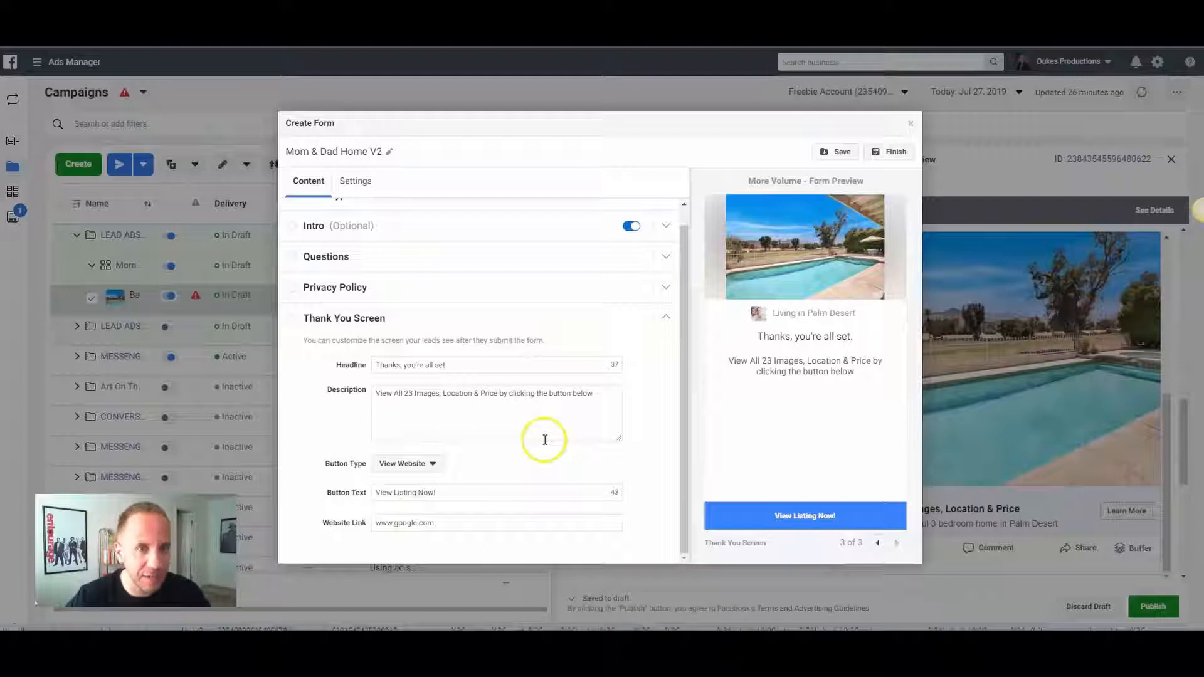
{"action": "left_click", "coordinate": [834, 160]}
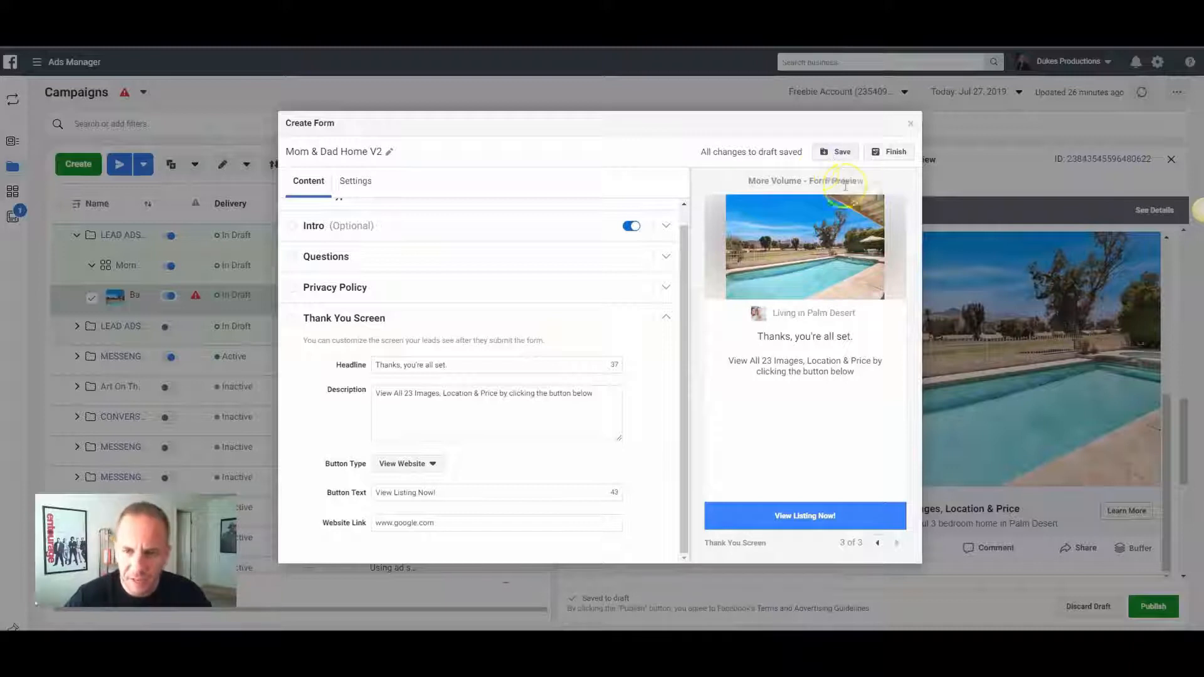
{"action": "left_click", "coordinate": [885, 155]}
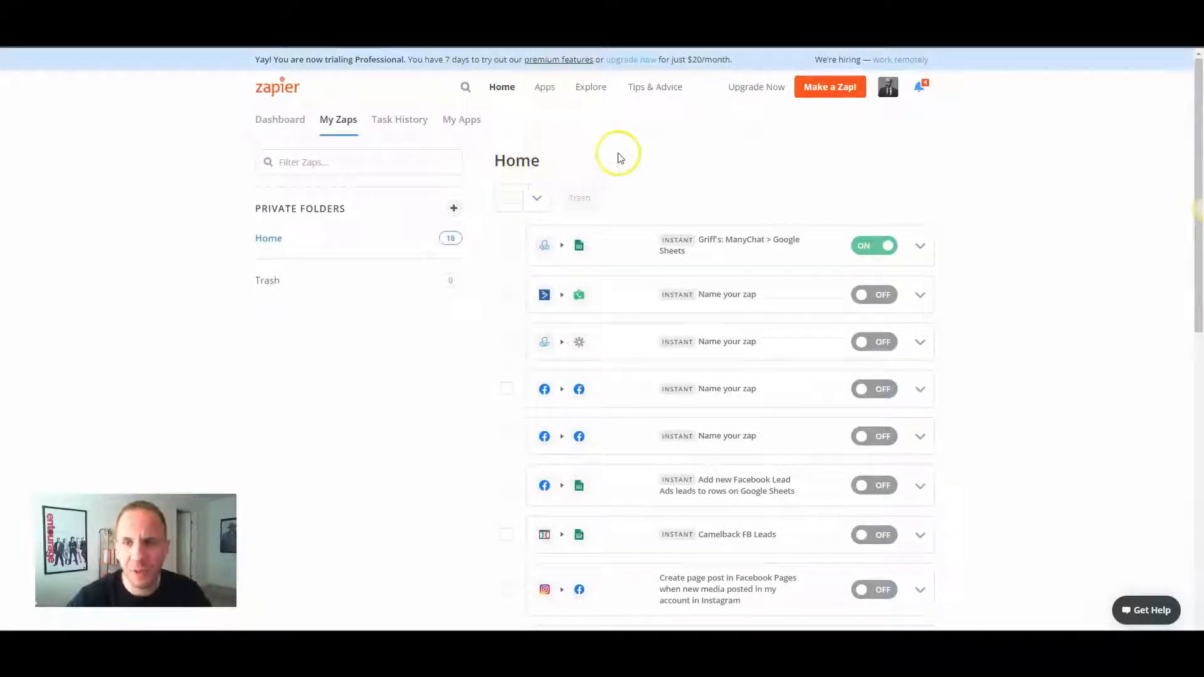
{"action": "left_click", "coordinate": [815, 91]}
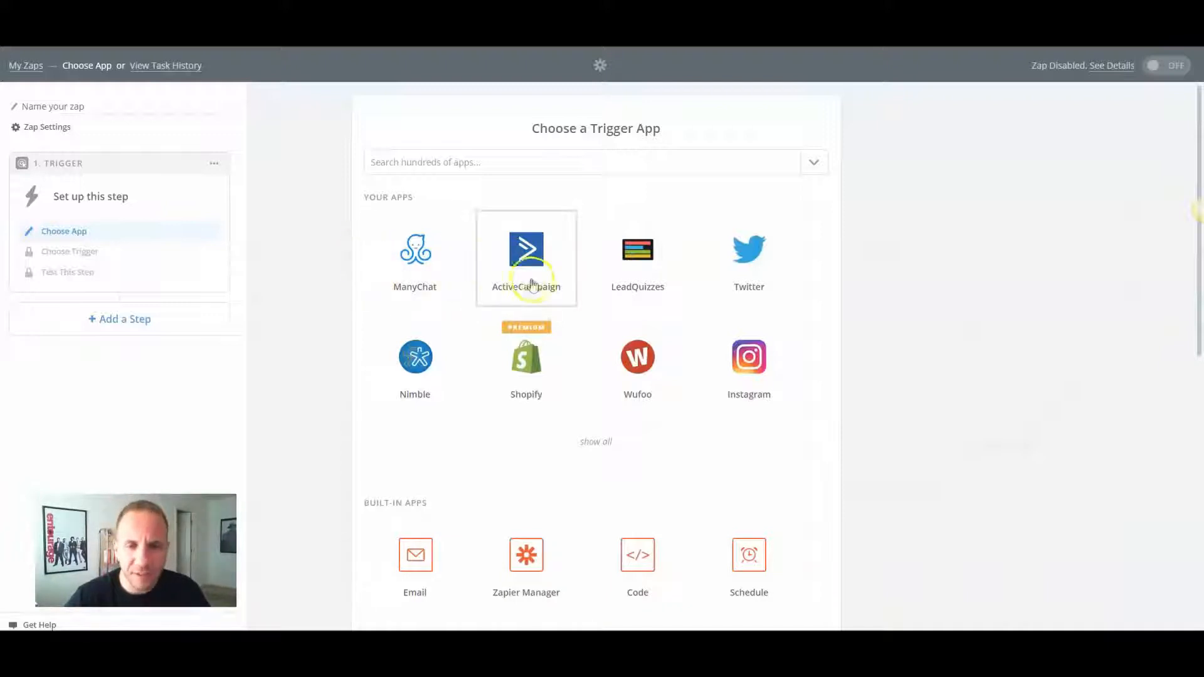
{"action": "left_click", "coordinate": [417, 165]}
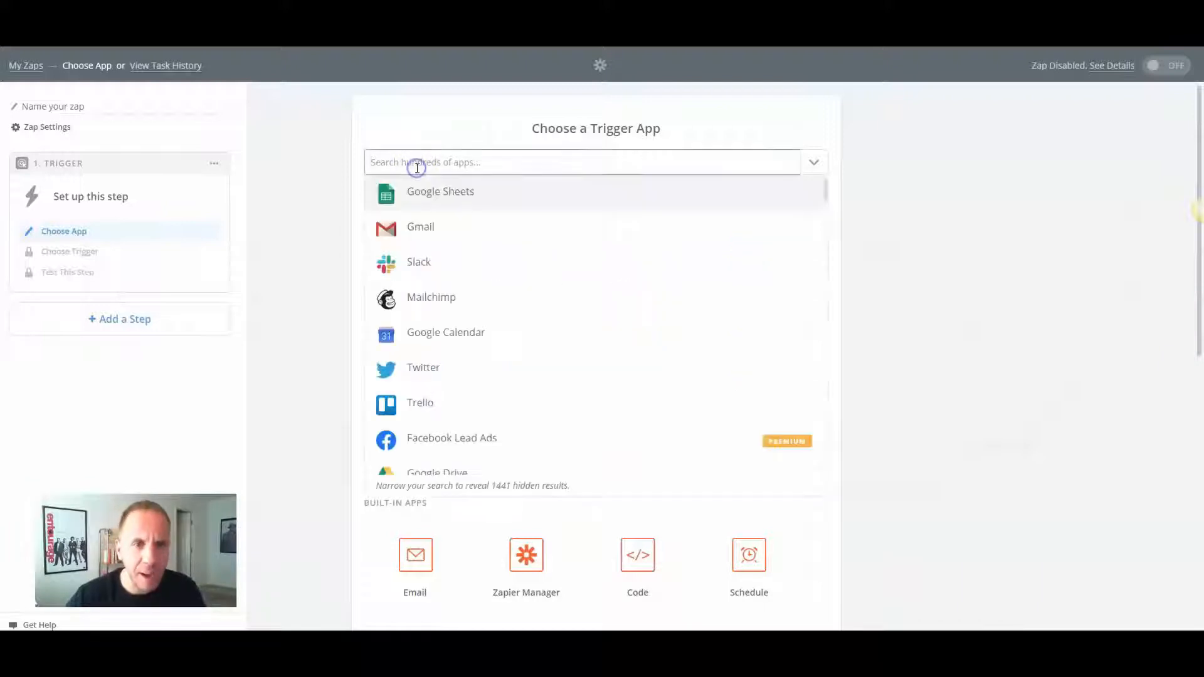
{"action": "left_click", "coordinate": [441, 193]}
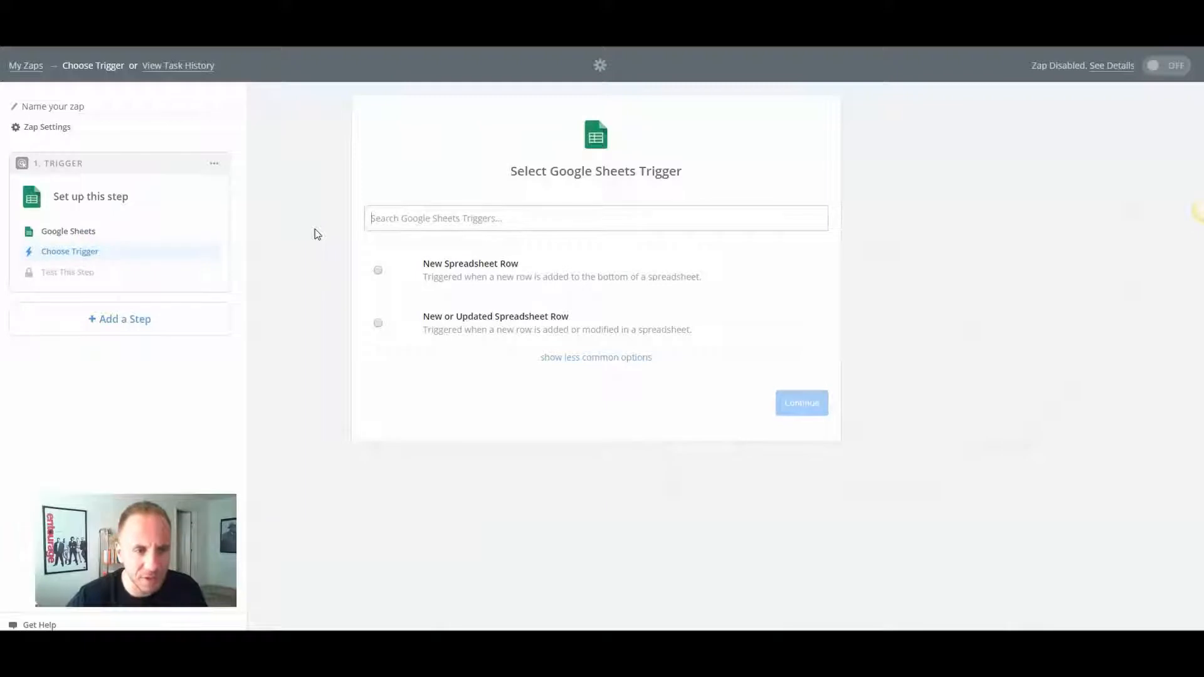
{"action": "left_click", "coordinate": [55, 164]}
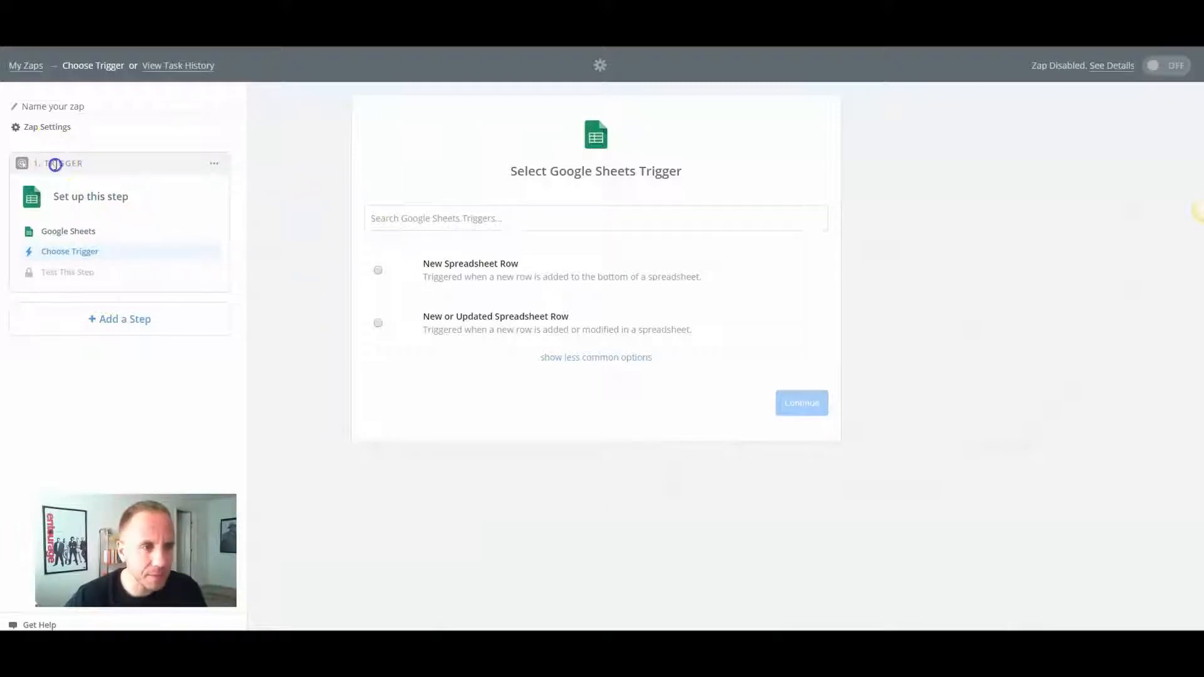
{"action": "left_click", "coordinate": [26, 161]}
{"action": "left_click", "coordinate": [31, 66]}
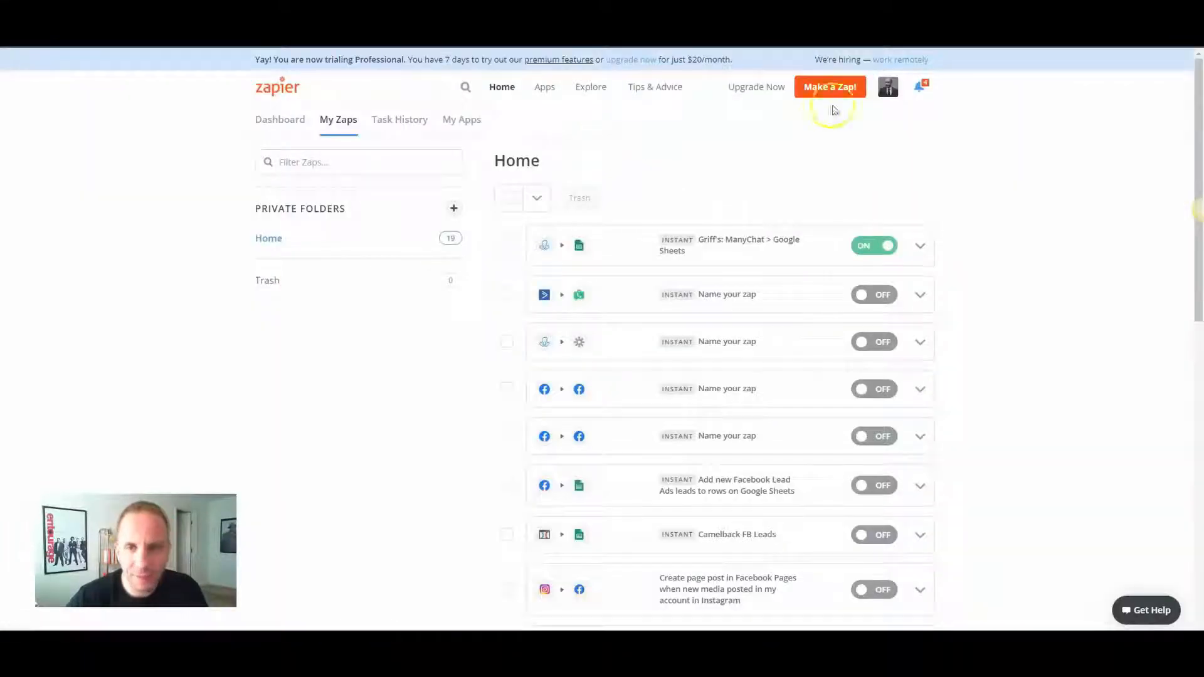
Create a new zap in Zapier with the Facebook Lead Ads New Lead trigger, using the first listed account
{"action": "left_click", "coordinate": [832, 94]}
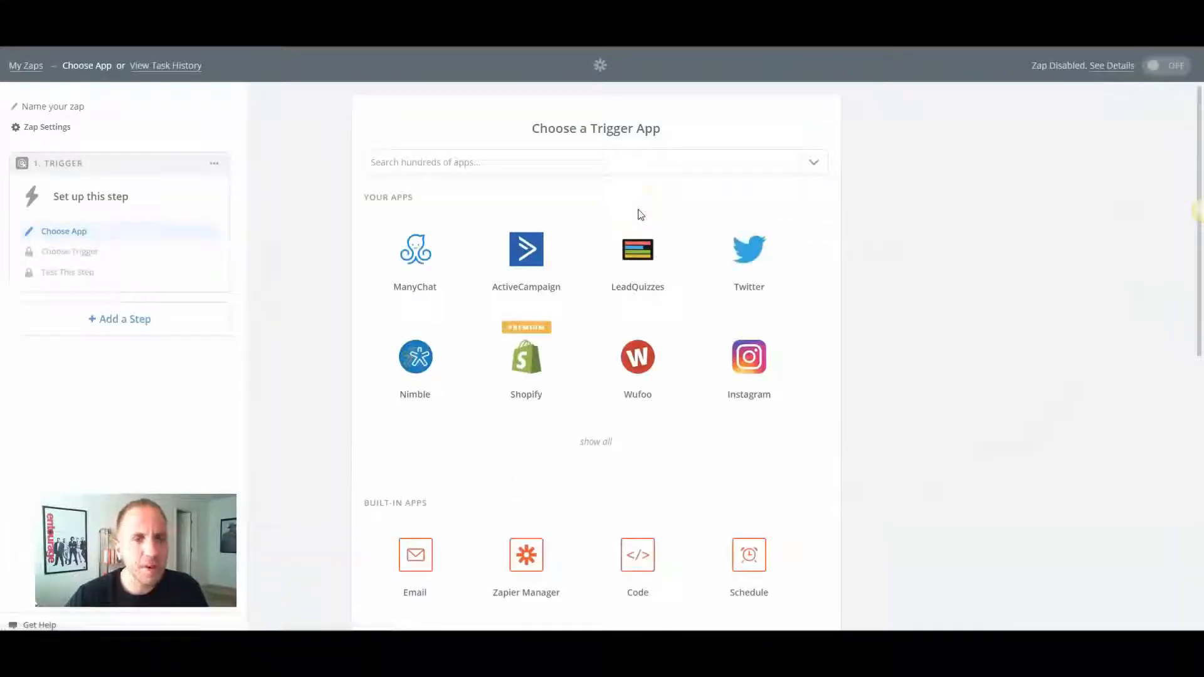
{"action": "left_click", "coordinate": [499, 158]}
{"action": "type", "text": "face"}
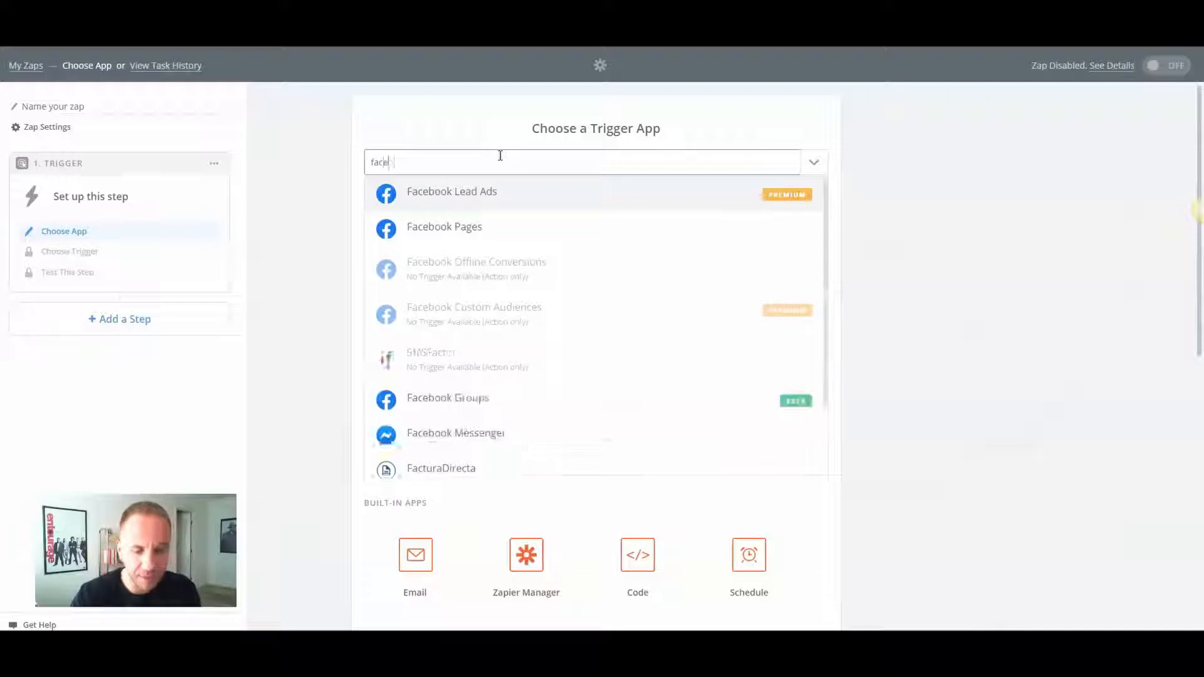
{"action": "type", "text": "book"}
{"action": "left_click", "coordinate": [492, 194]}
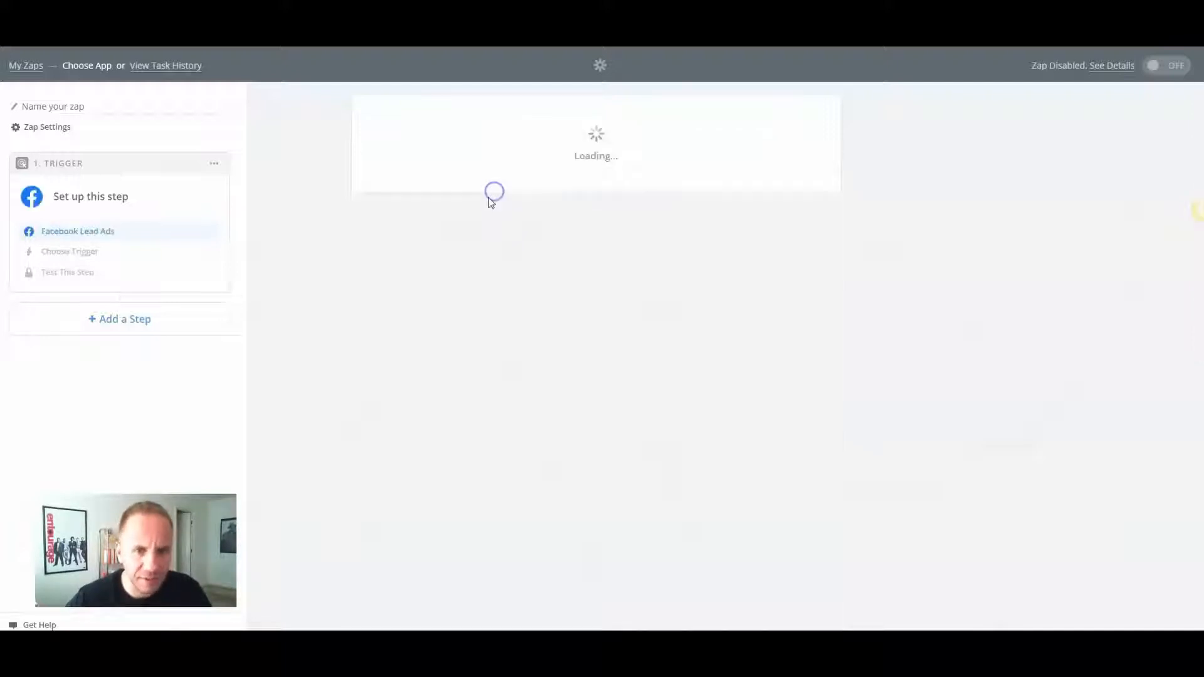
{"action": "left_click", "coordinate": [766, 313]}
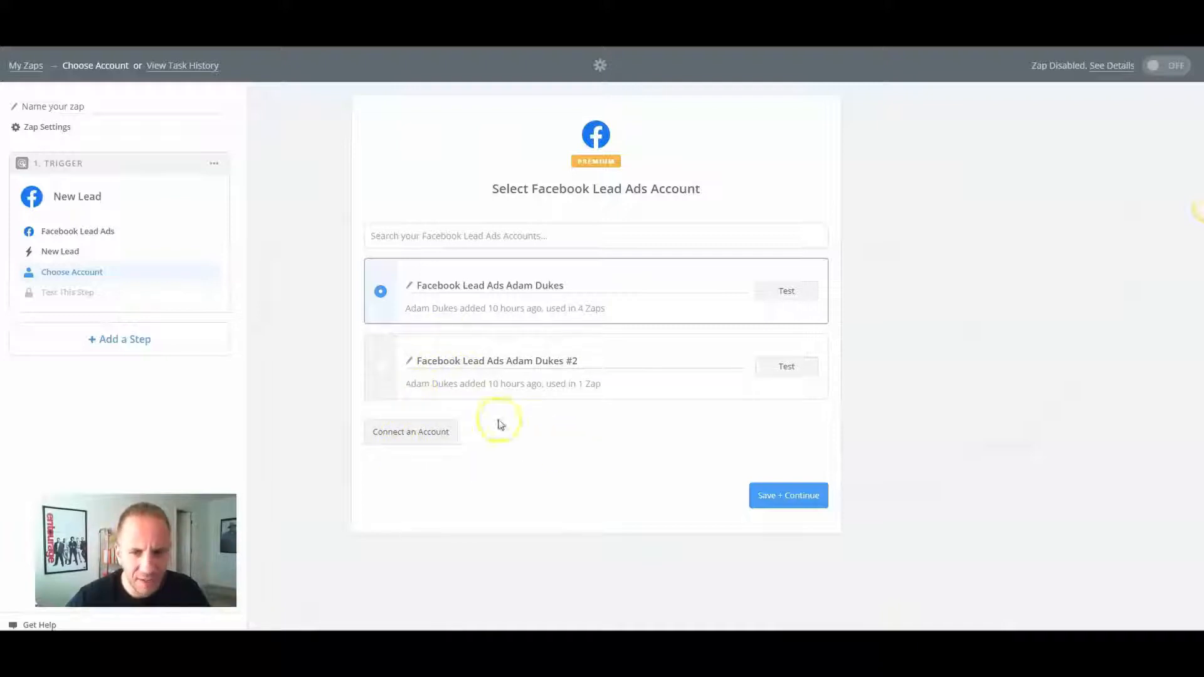
{"action": "left_click", "coordinate": [787, 500]}
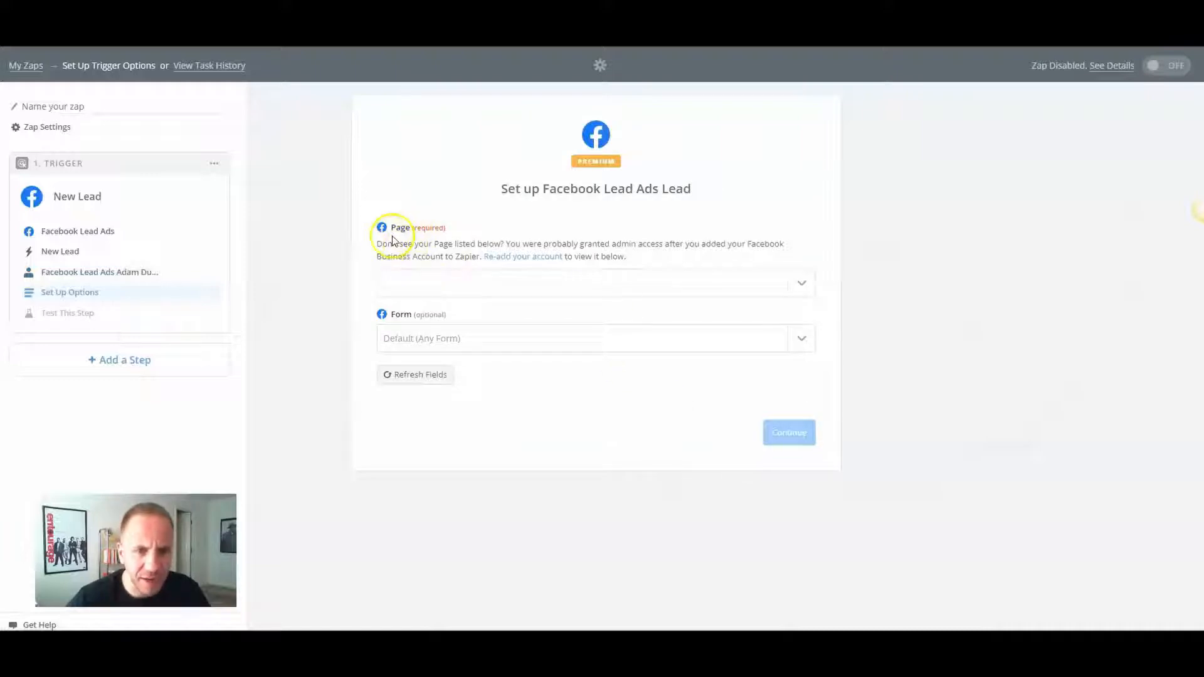
Set the trigger's page to Living in Palm Desert and its form to Mom & Dad Home V2
{"action": "left_click", "coordinate": [801, 283]}
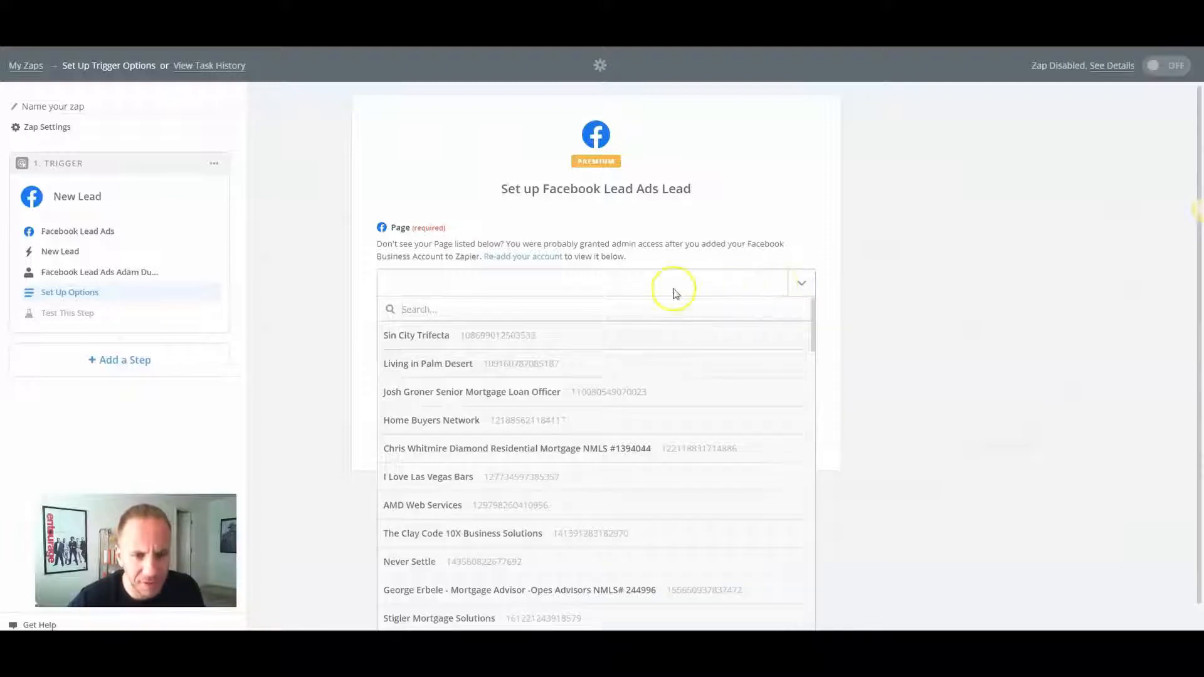
{"action": "left_click", "coordinate": [479, 362]}
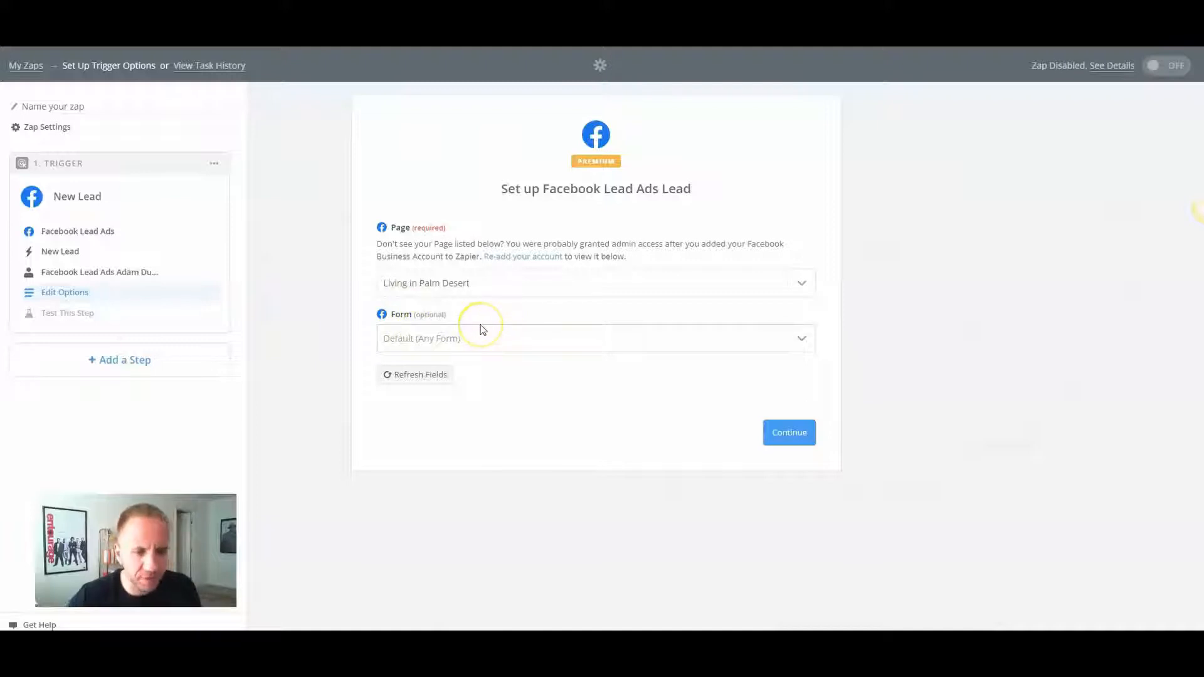
{"action": "left_click", "coordinate": [798, 350]}
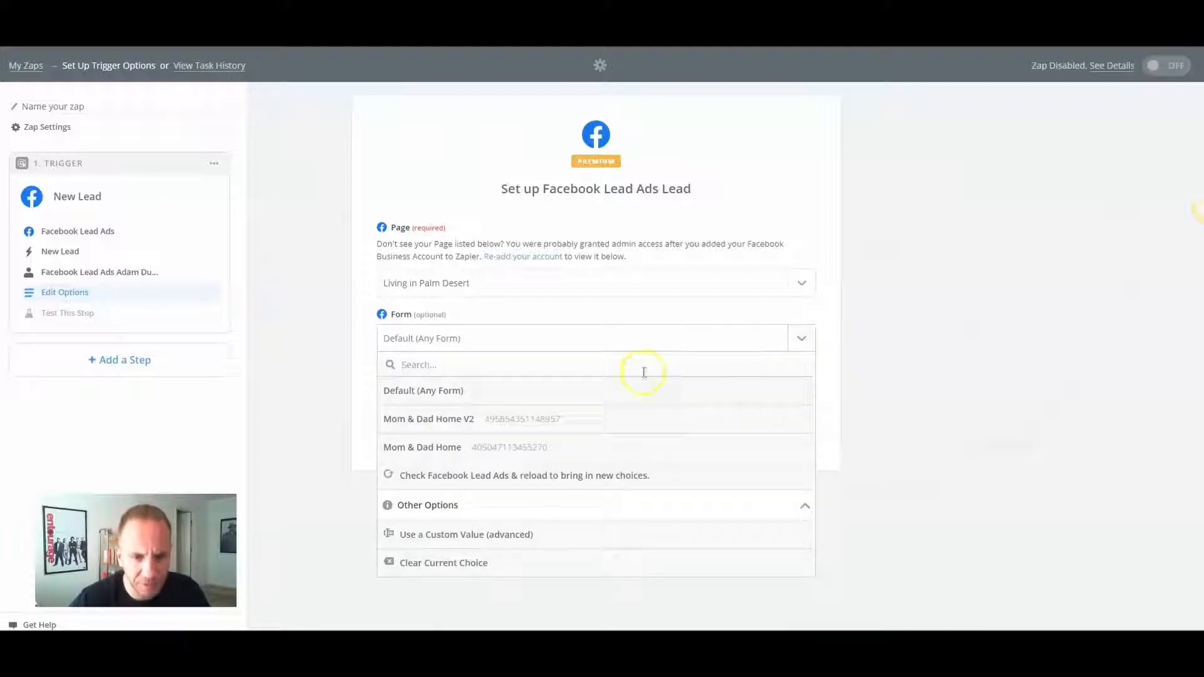
{"action": "left_click", "coordinate": [452, 427]}
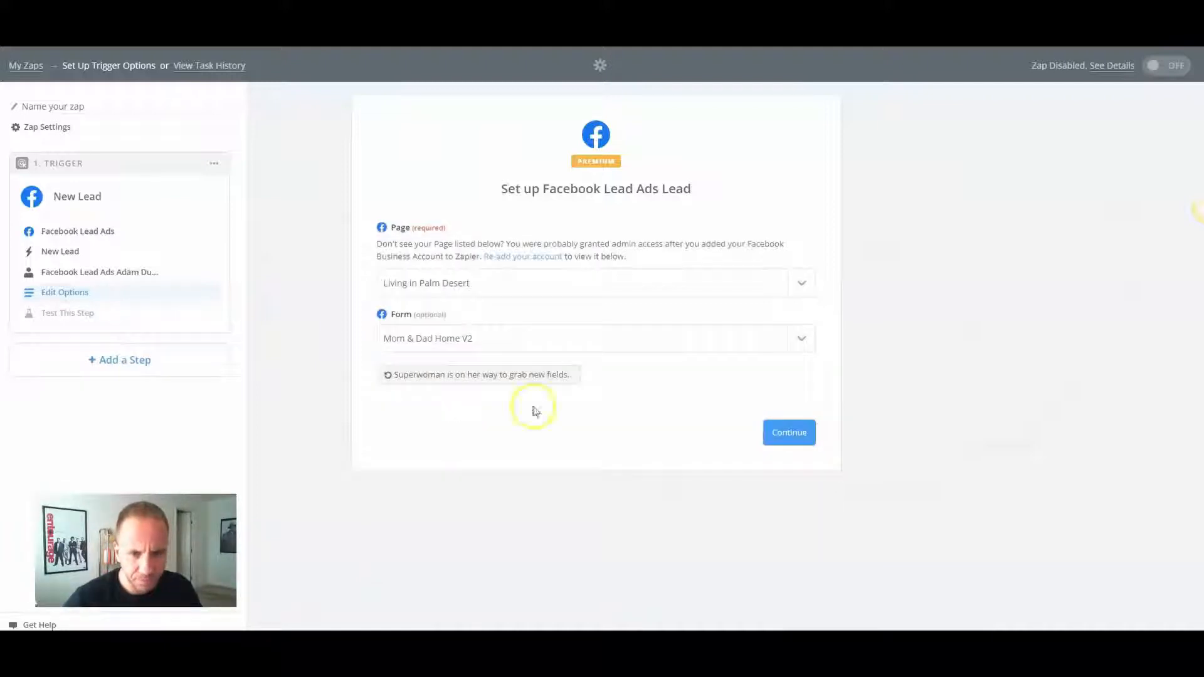
{"action": "left_click", "coordinate": [790, 431]}
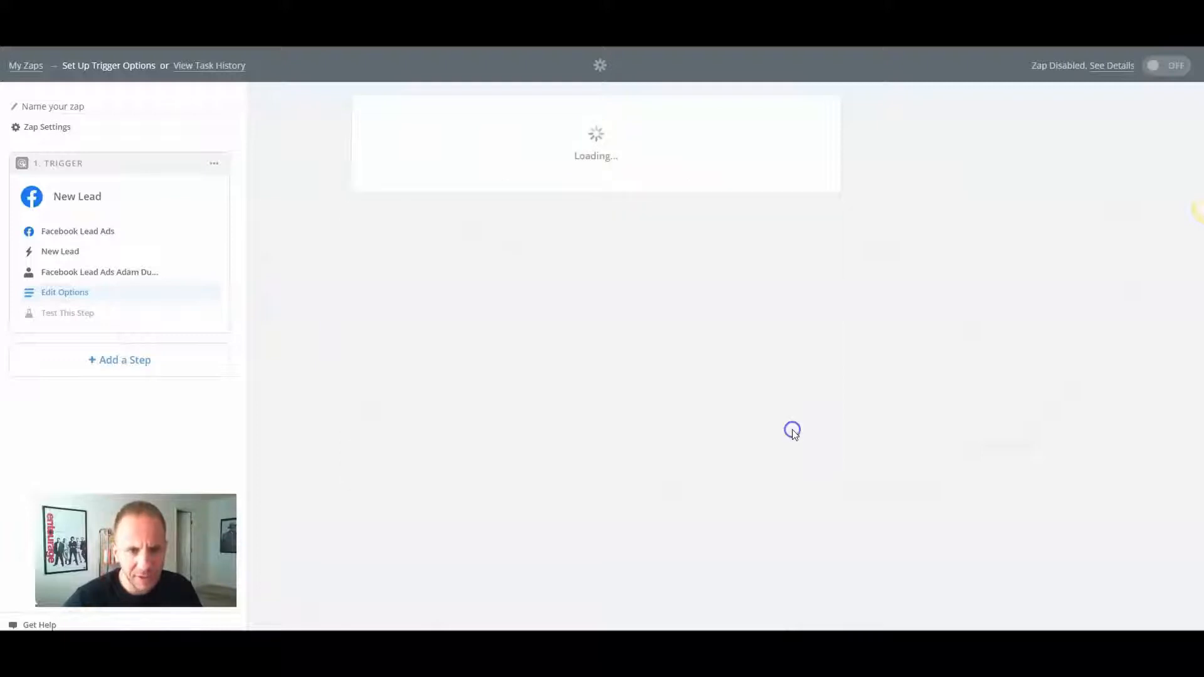
Open the Living in Palm Desert page's lead ads Forms Library on Facebook and preview the Mom & Dad Home V2 form
{"action": "left_click", "coordinate": [664, 459]}
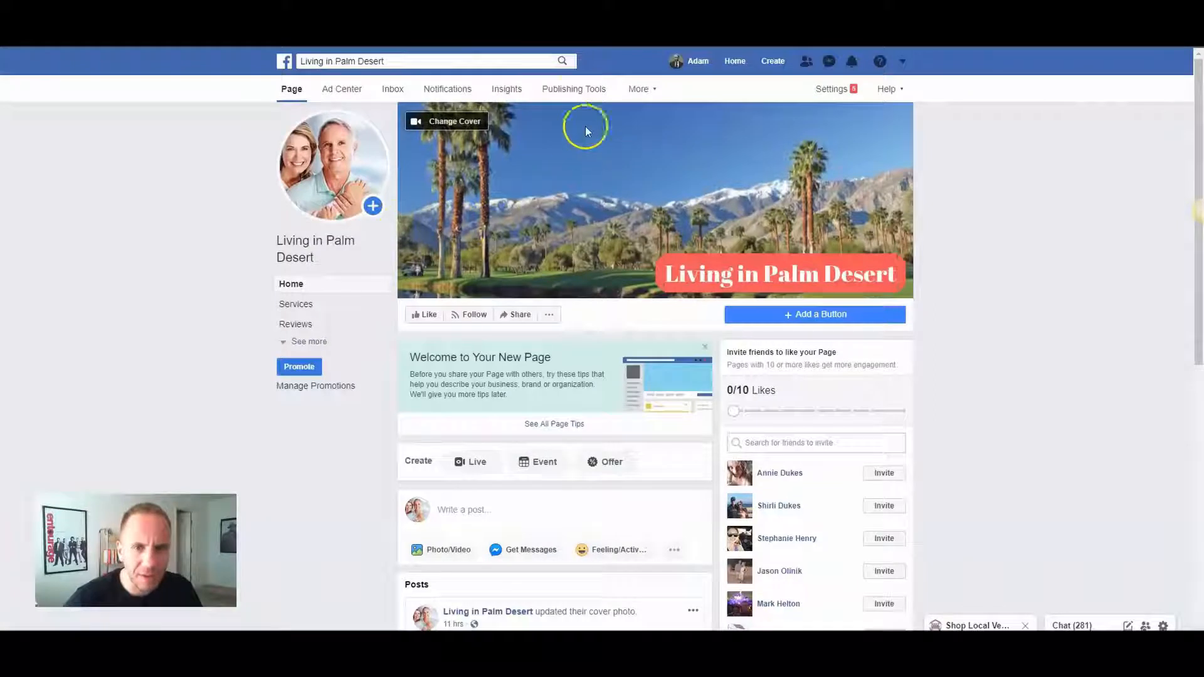
{"action": "left_click", "coordinate": [580, 90]}
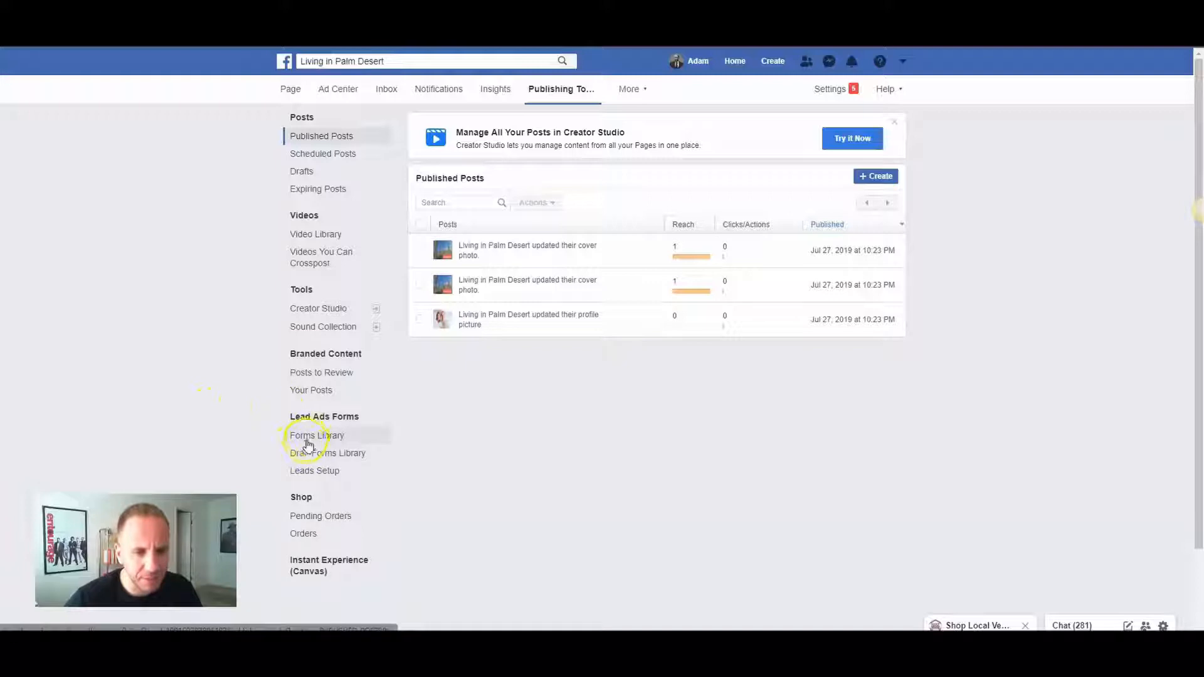
{"action": "left_click", "coordinate": [319, 436]}
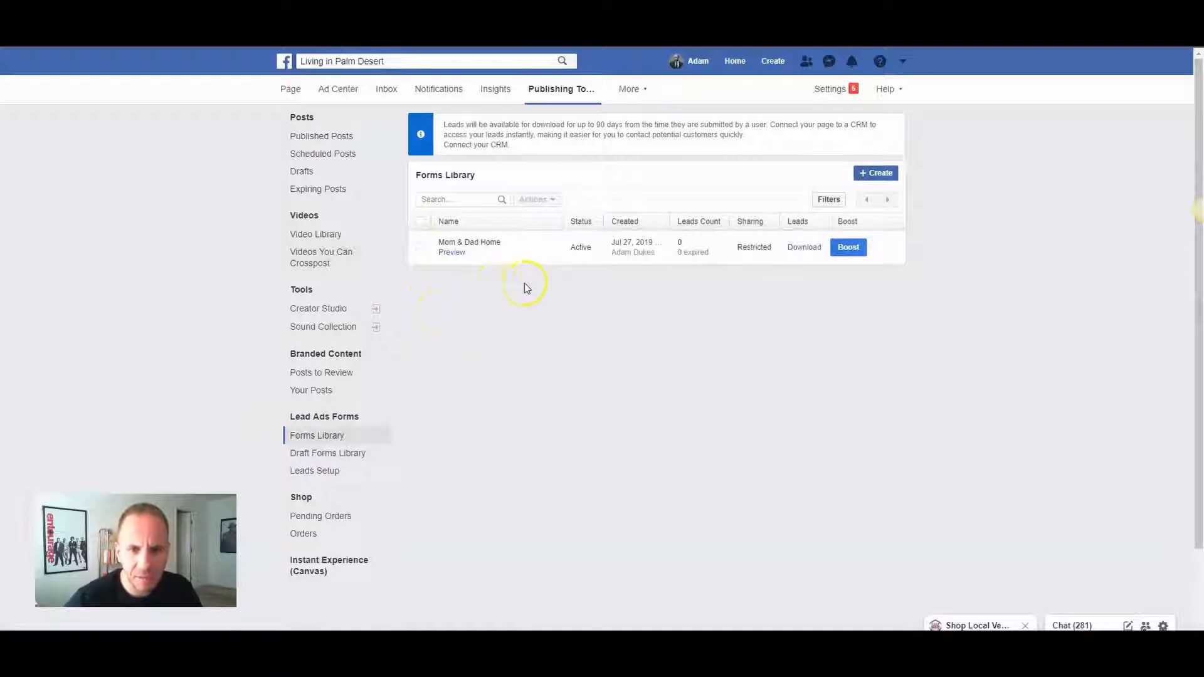
{"action": "left_click", "coordinate": [157, 32]}
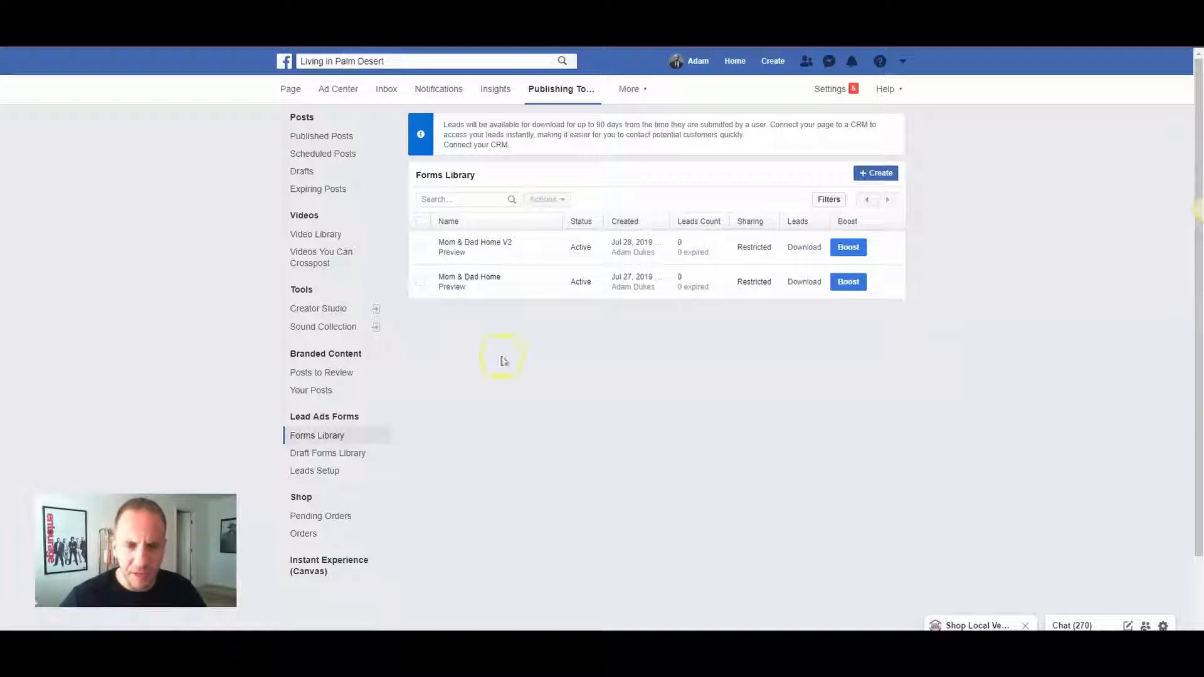
{"action": "left_click", "coordinate": [451, 252]}
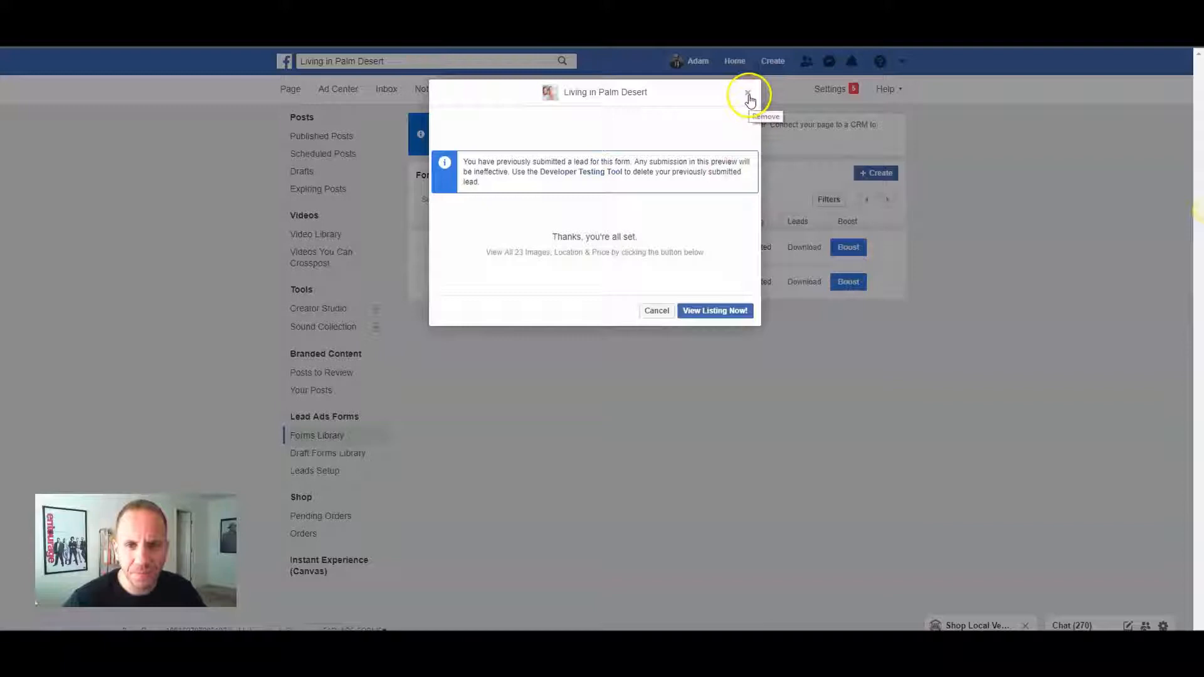
In Facebook's Lead Ads Testing Tool, select the Living in Palm Desert page and delete the existing lead for the Mom & Dad Home V2 form
{"action": "left_click", "coordinate": [582, 175]}
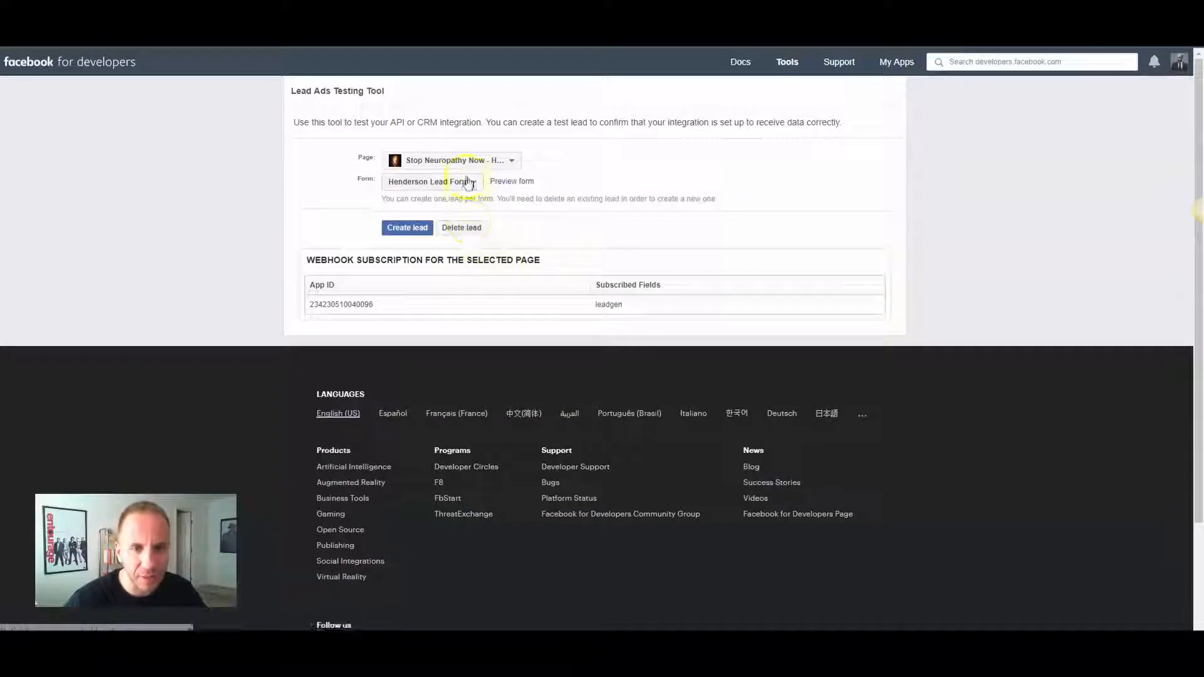
{"action": "left_click", "coordinate": [469, 167]}
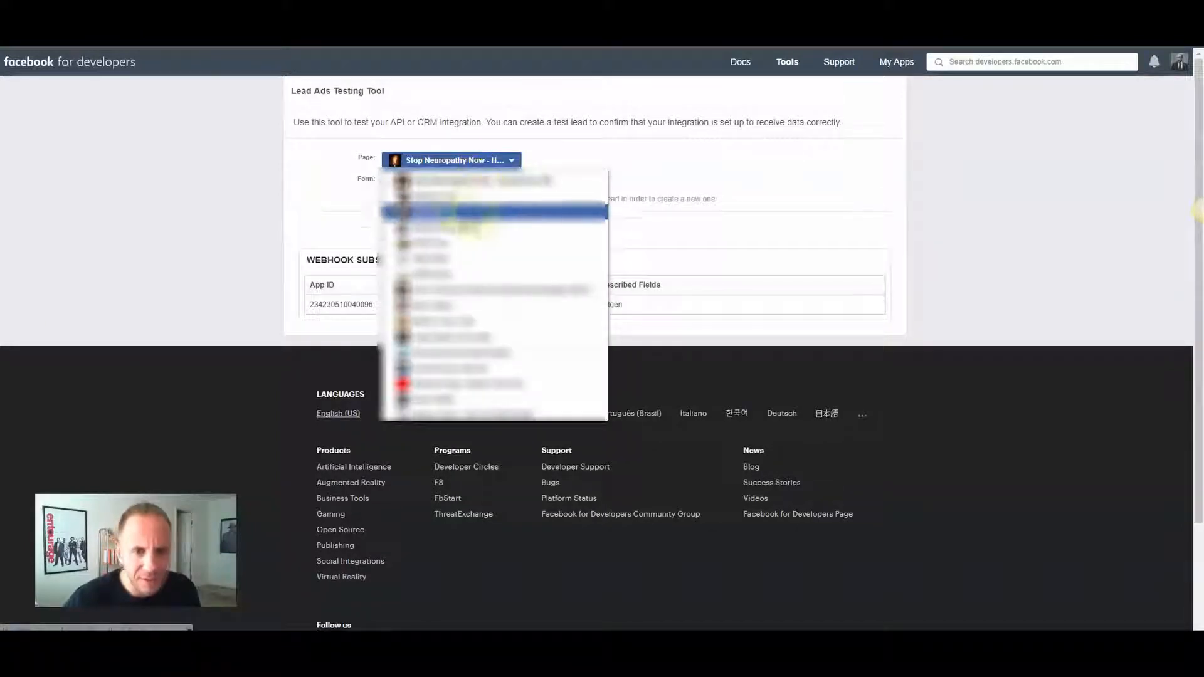
{"action": "scroll", "coordinate": [448, 256], "scroll_direction": "down", "scroll_amount": 5}
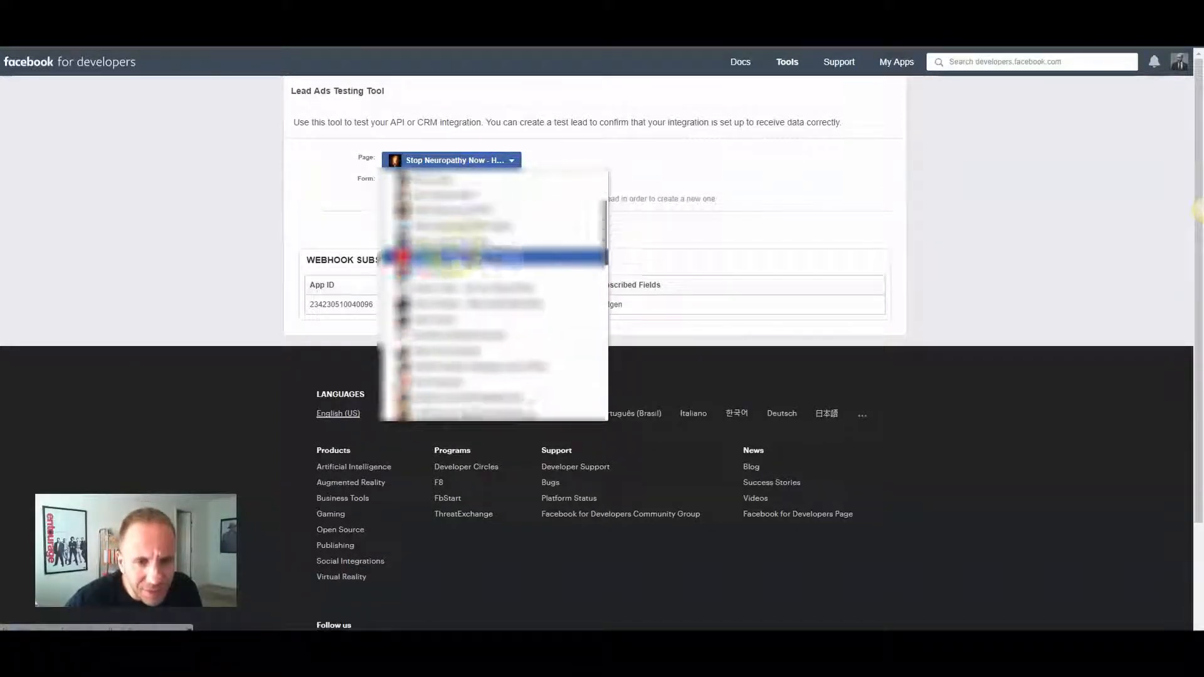
{"action": "scroll", "coordinate": [456, 257], "scroll_direction": "down", "scroll_amount": 5}
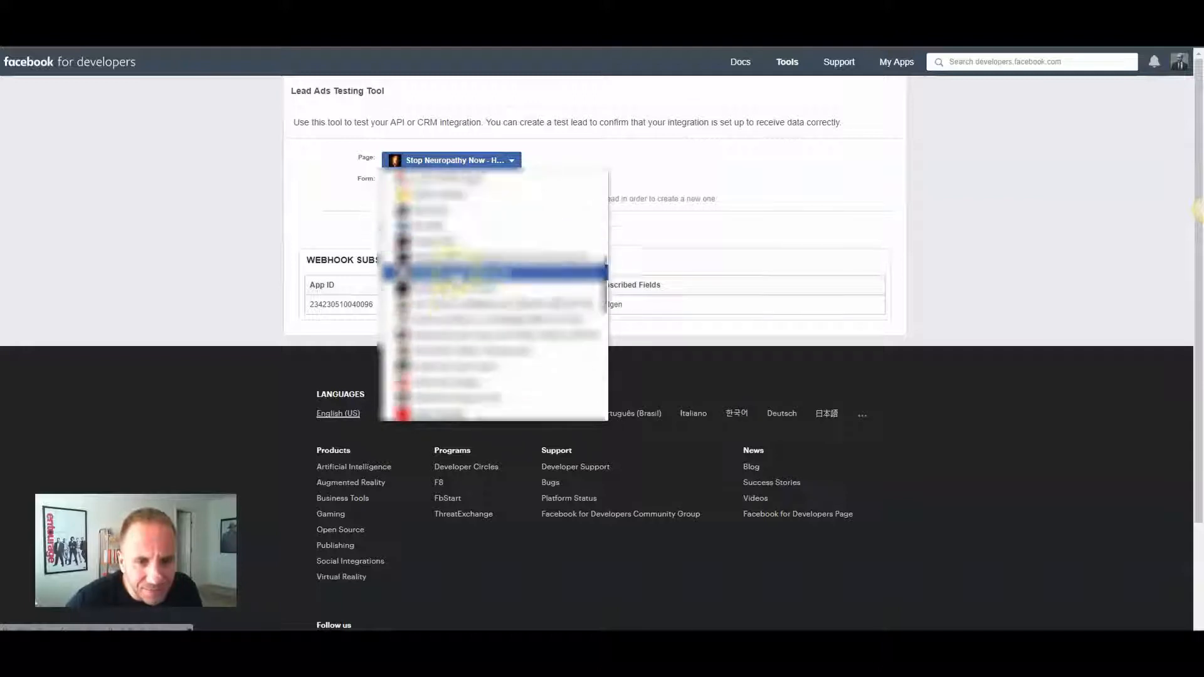
{"action": "scroll", "coordinate": [456, 271], "scroll_direction": "down", "scroll_amount": 5}
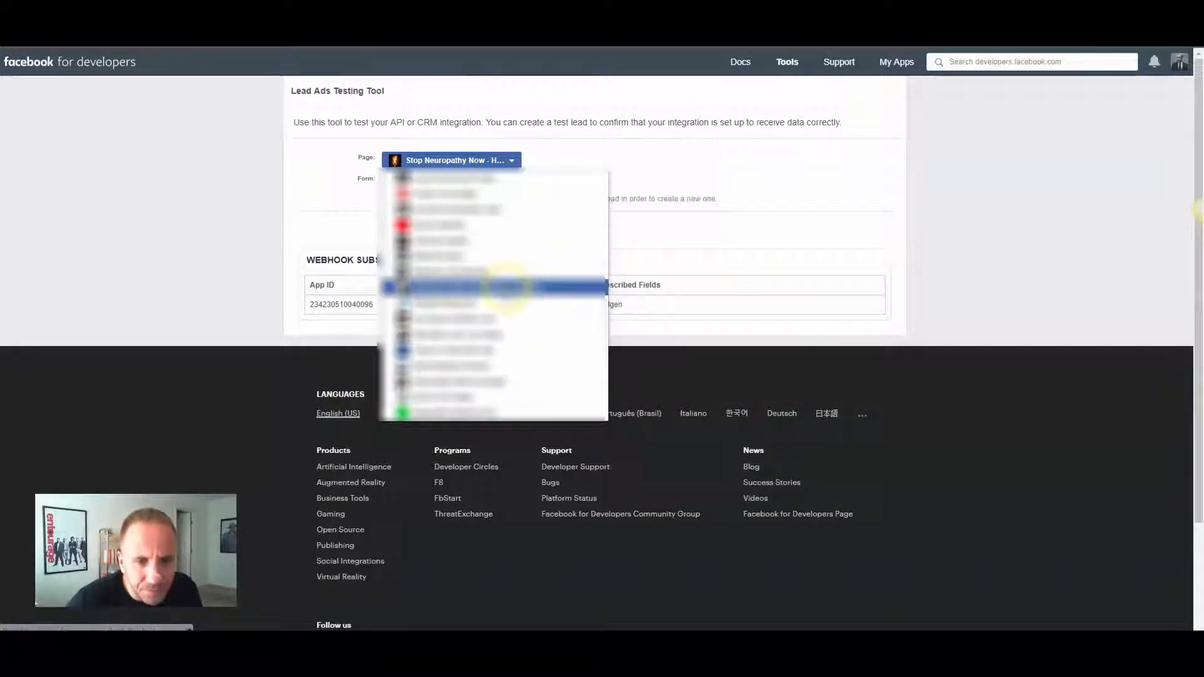
{"action": "scroll", "coordinate": [505, 295], "scroll_direction": "down", "scroll_amount": 5}
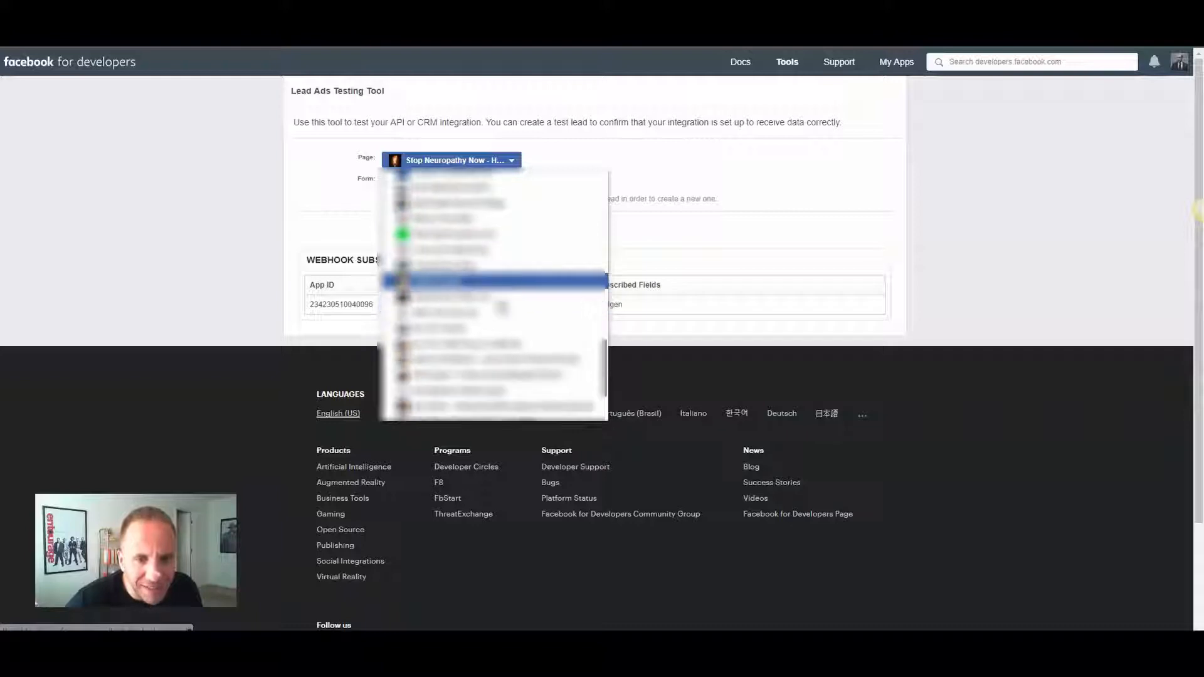
{"action": "scroll", "coordinate": [505, 306], "scroll_direction": "down", "scroll_amount": 5}
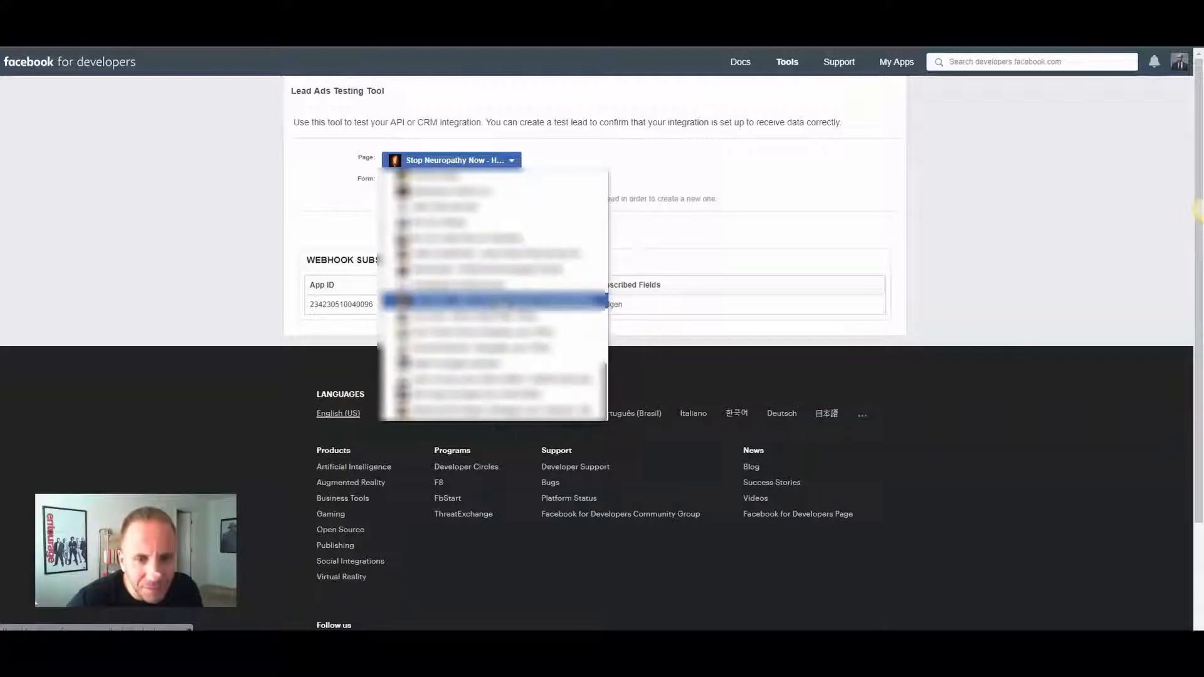
{"action": "scroll", "coordinate": [496, 301], "scroll_direction": "up", "scroll_amount": 3}
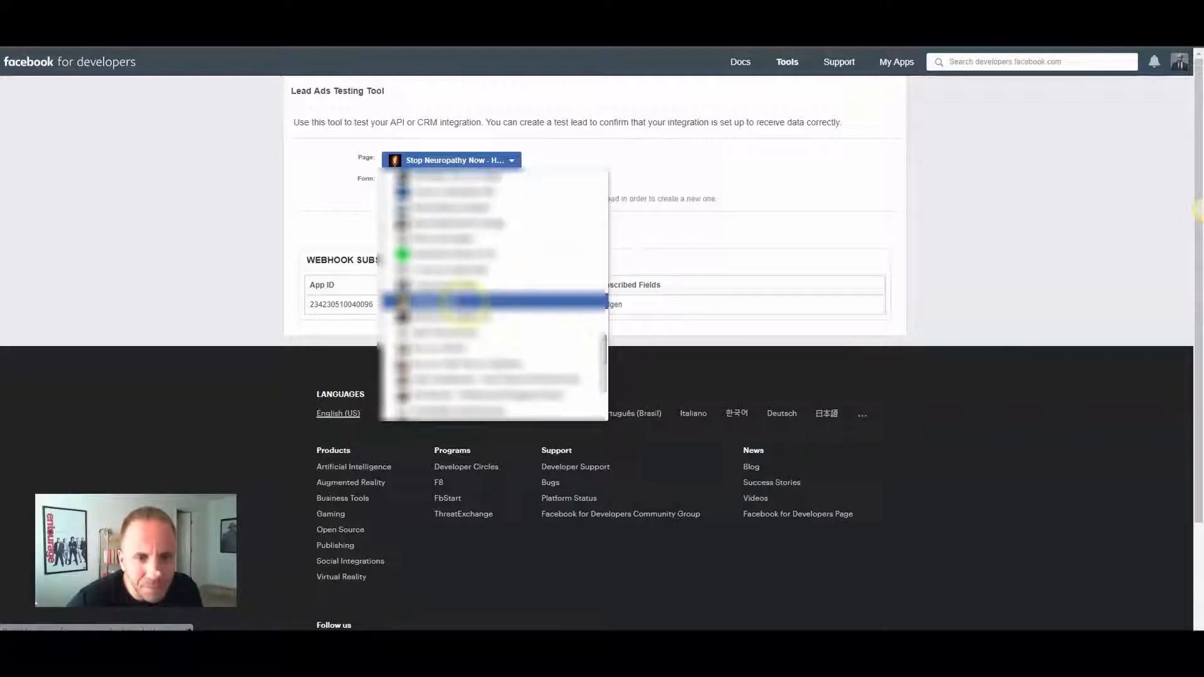
{"action": "scroll", "coordinate": [483, 306], "scroll_direction": "up", "scroll_amount": 3}
{"action": "left_click", "coordinate": [464, 290]}
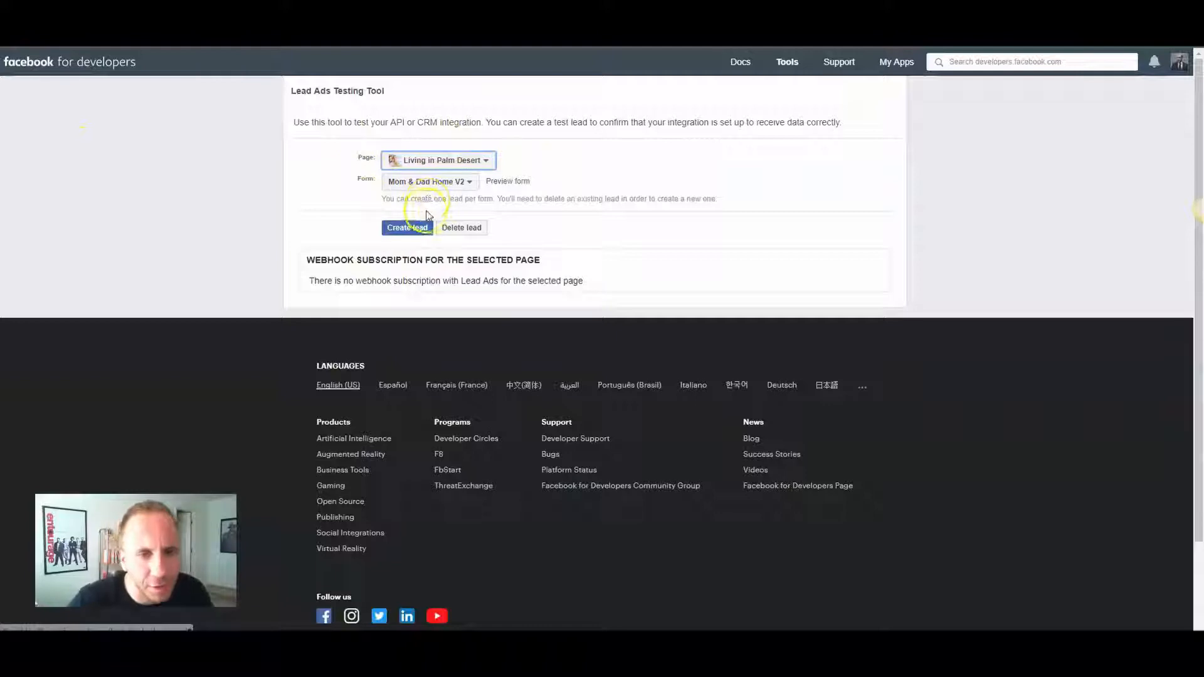
{"action": "left_click", "coordinate": [457, 230]}
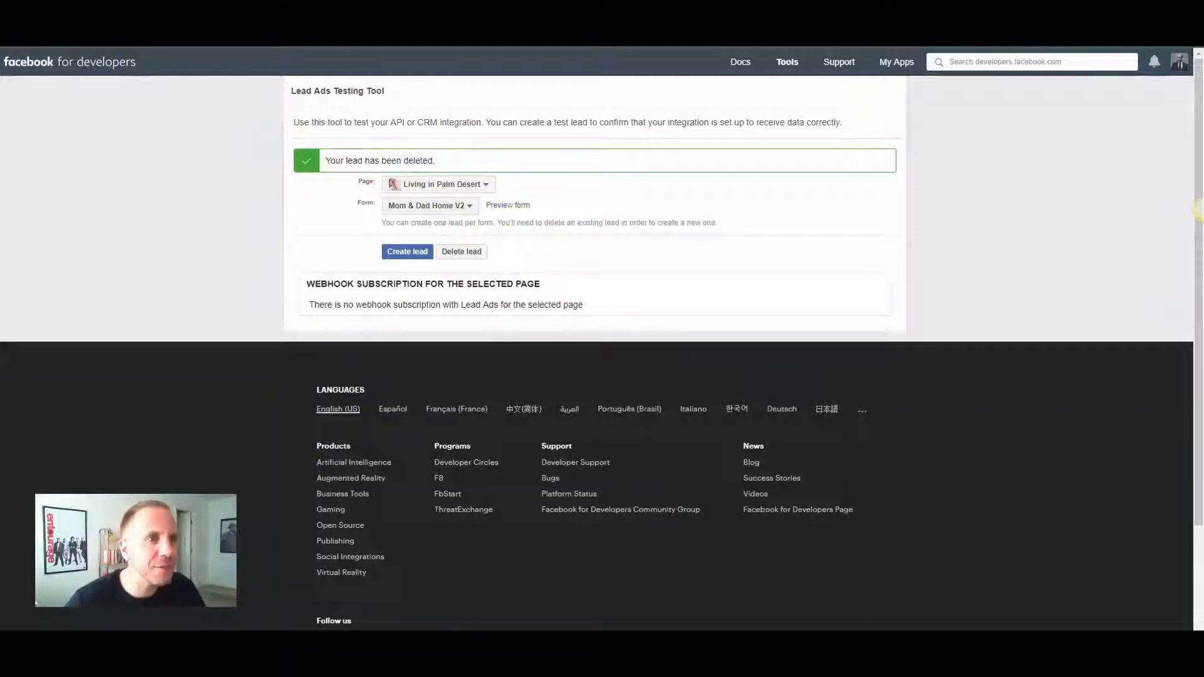
Return to the zap in Zapier and continue with Lead A as the New Lead trigger's sample
{"action": "right_click", "coordinate": [12, 20]}
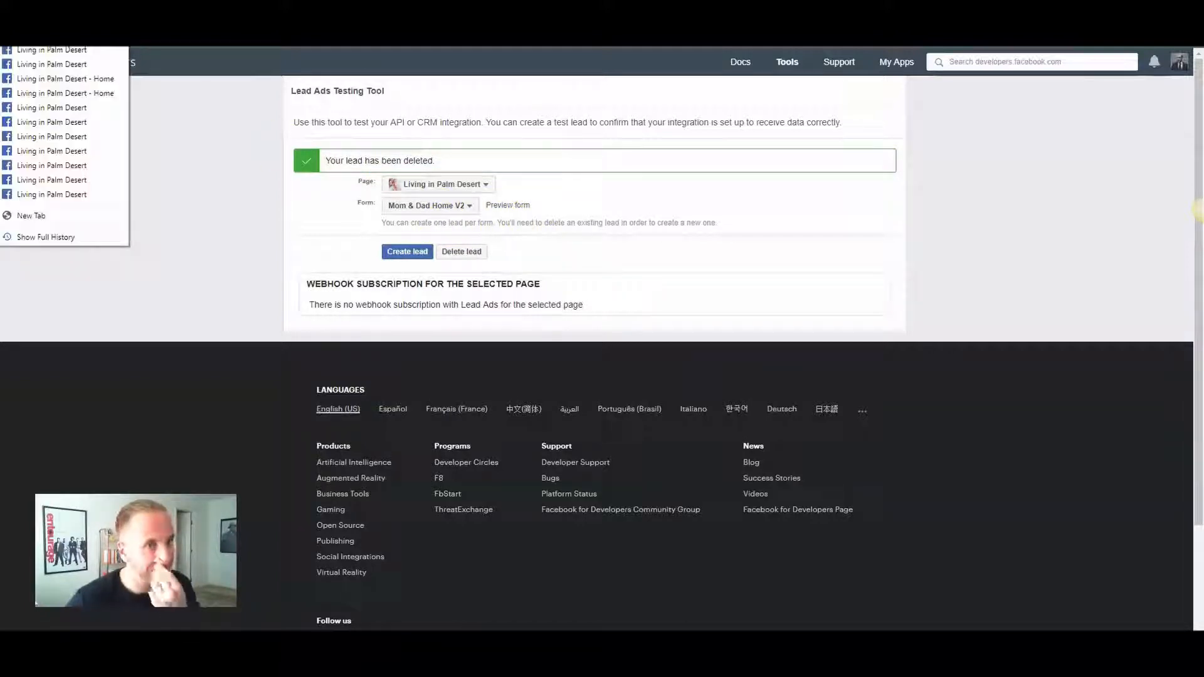
{"action": "left_click", "coordinate": [34, 57]}
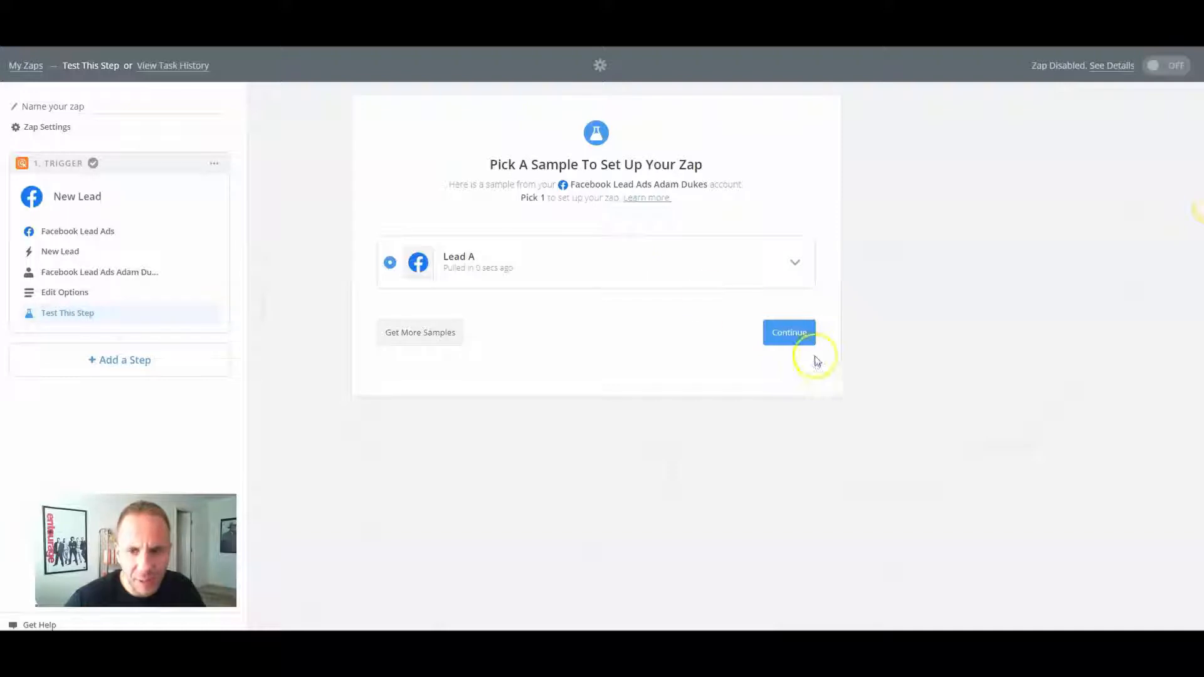
{"action": "left_click", "coordinate": [785, 335]}
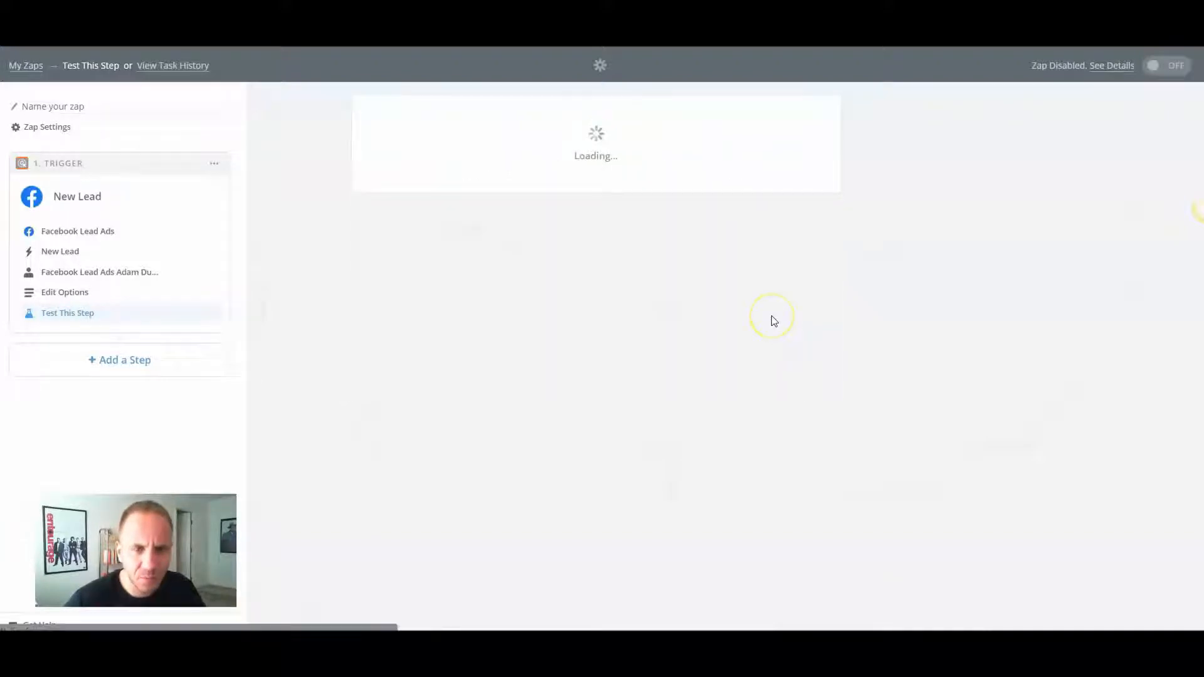
Add an action step to the zap and choose Google Sheets as its app
{"action": "left_click", "coordinate": [124, 362]}
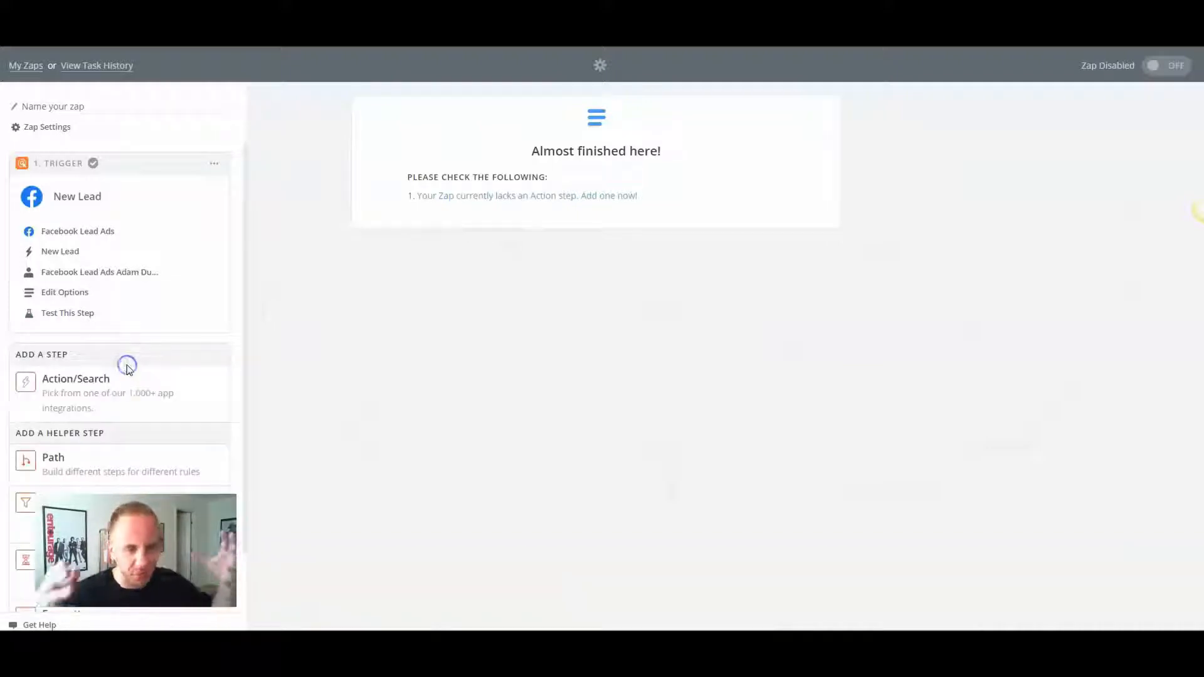
{"action": "left_click", "coordinate": [87, 382]}
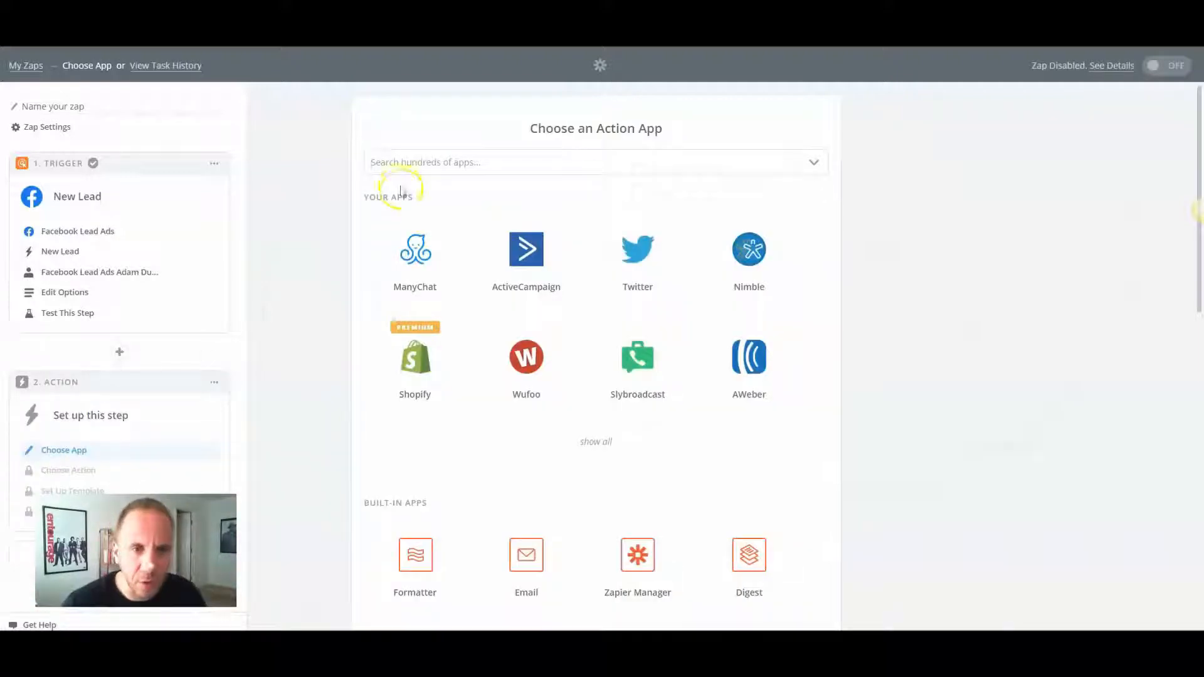
{"action": "left_click", "coordinate": [409, 162]}
{"action": "left_click", "coordinate": [411, 194]}
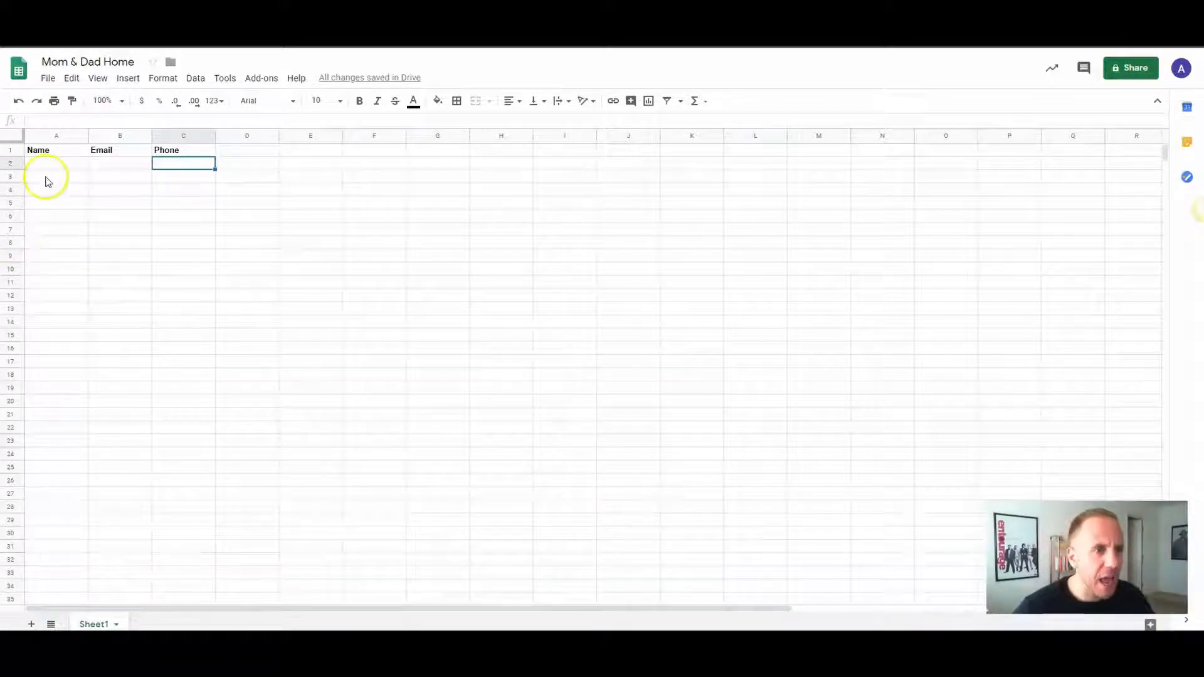
Switch to Google Sheets and review the column headers and first empty row of the Mom & Dad Home spreadsheet
{"action": "left_click", "coordinate": [46, 149]}
{"action": "left_click", "coordinate": [198, 153]}
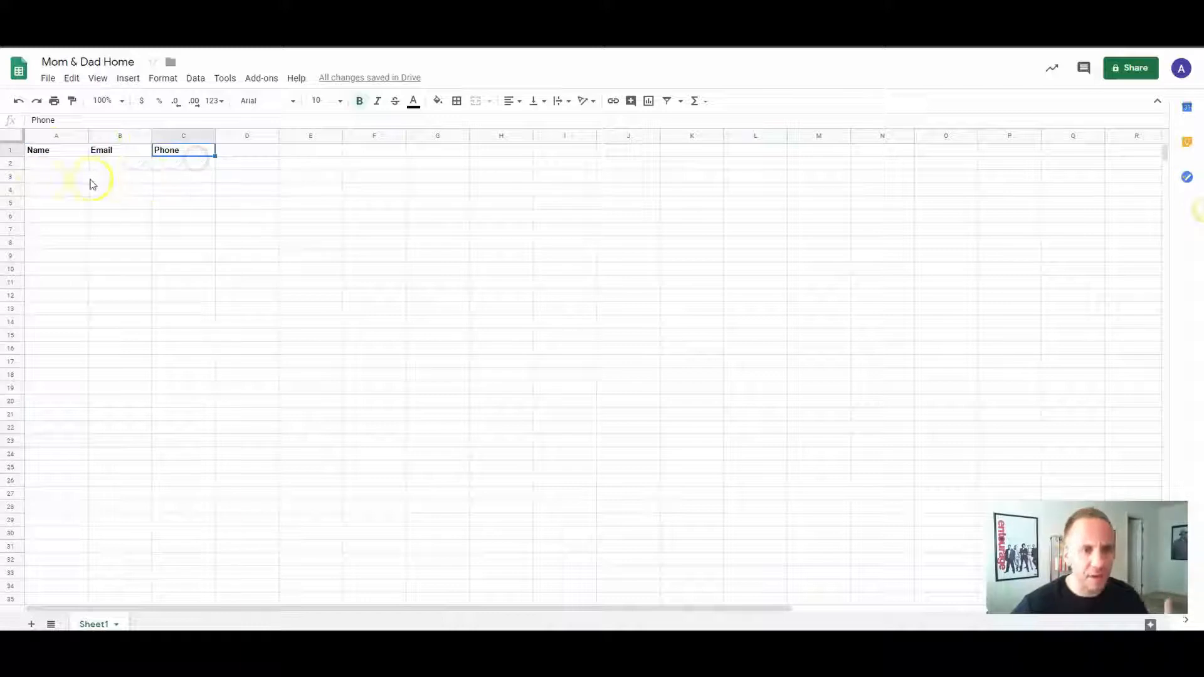
{"action": "left_click", "coordinate": [49, 166]}
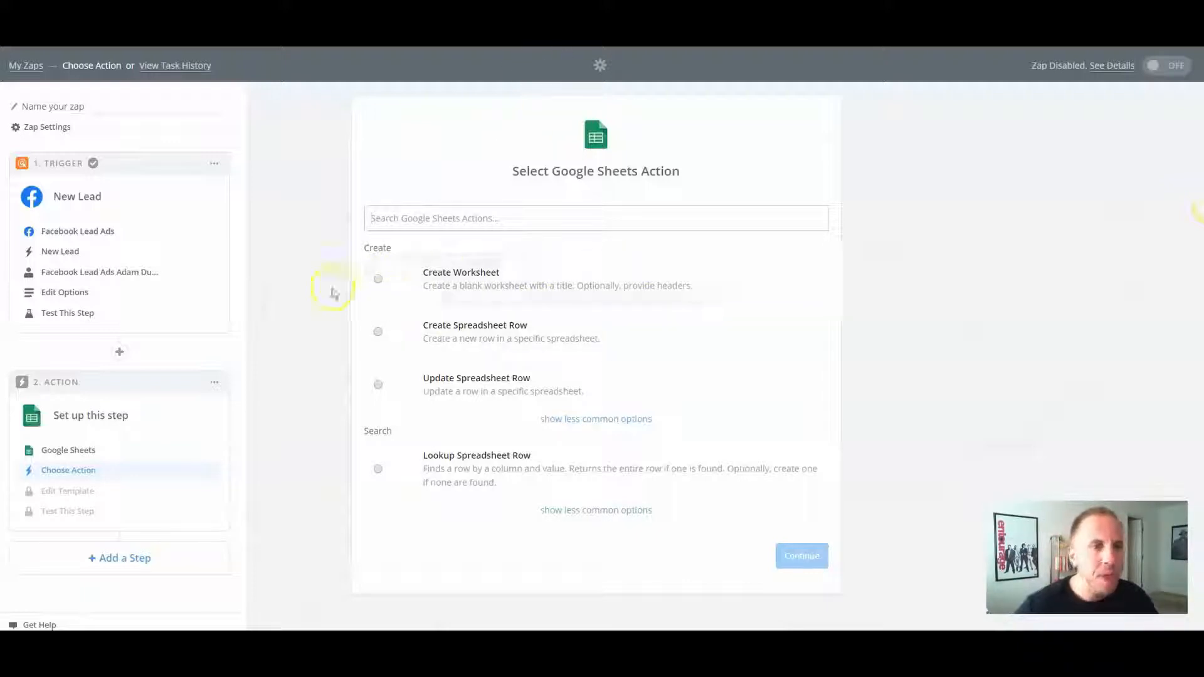
Back in Zapier, set the Google Sheets action to Create Spreadsheet Row and save the second listed account for it
{"action": "left_click", "coordinate": [453, 336]}
{"action": "left_click", "coordinate": [788, 557]}
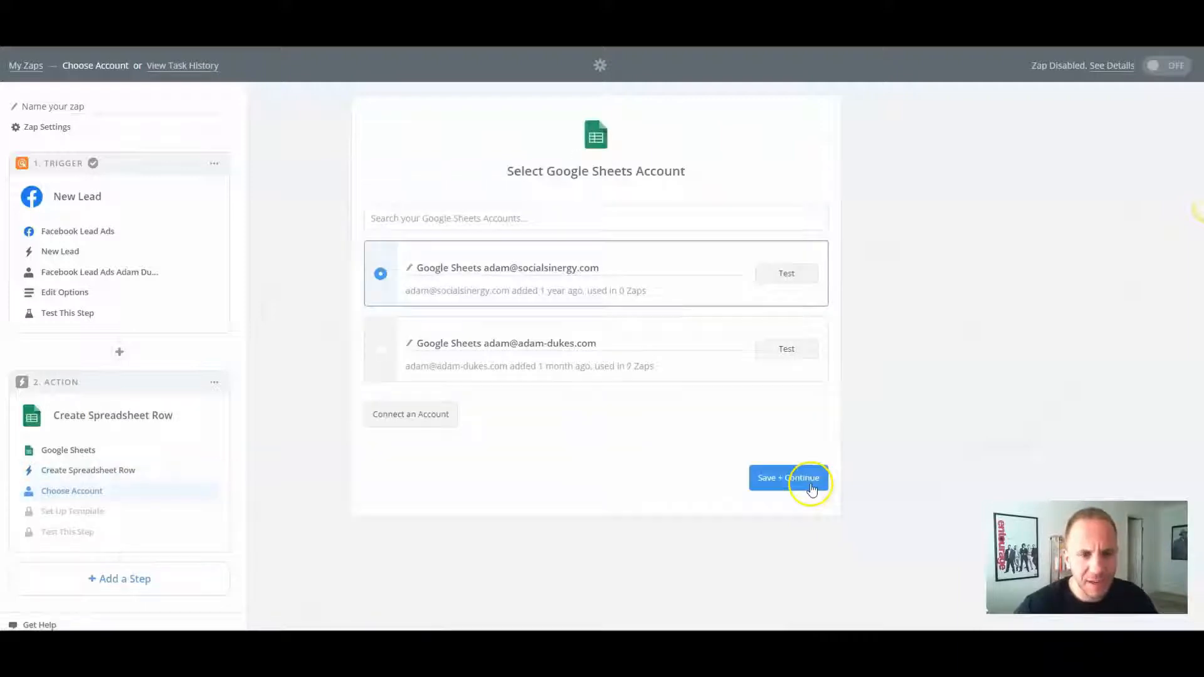
{"action": "left_click", "coordinate": [394, 357]}
{"action": "left_click", "coordinate": [772, 472]}
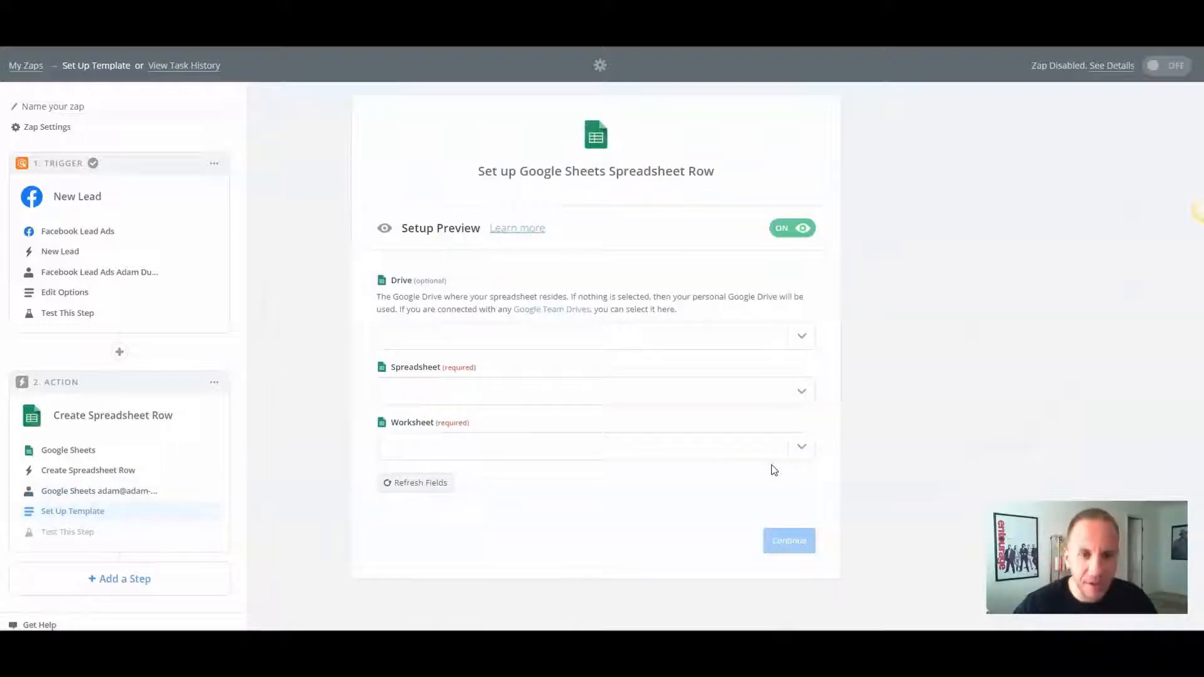
Set the row template's drive to My Google Drive, its spreadsheet to Mom & Dad Home and its worksheet to Sheet1
{"action": "left_click", "coordinate": [562, 339]}
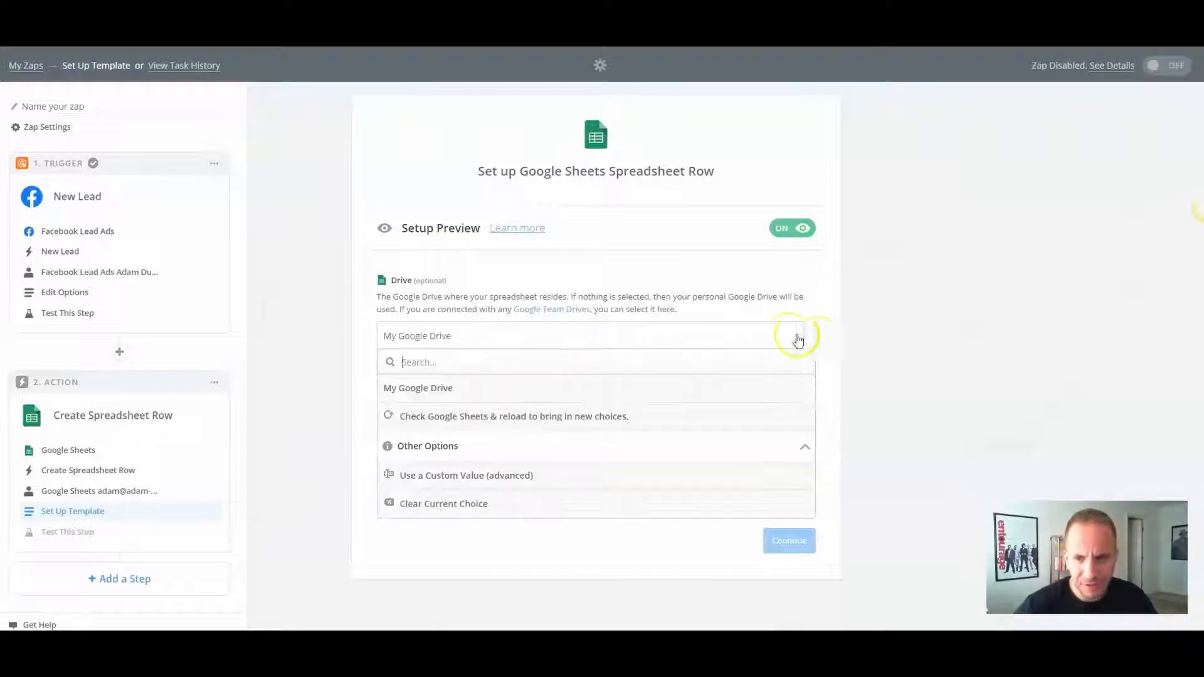
{"action": "left_click", "coordinate": [454, 389]}
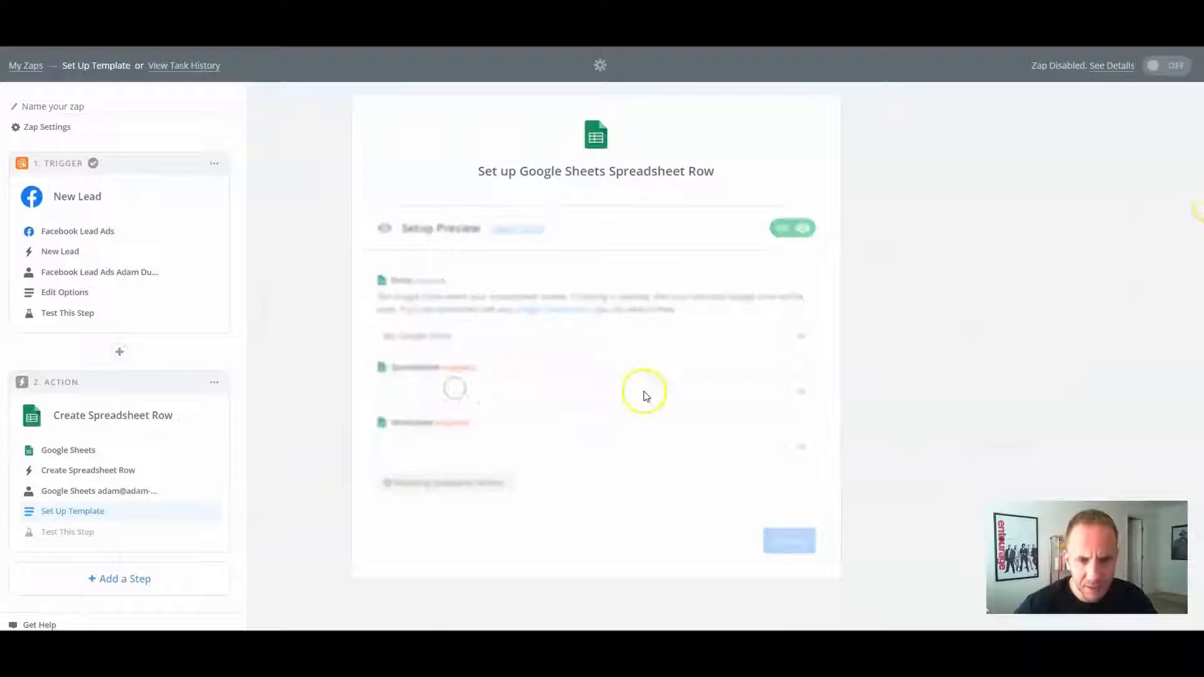
{"action": "left_click", "coordinate": [801, 392]}
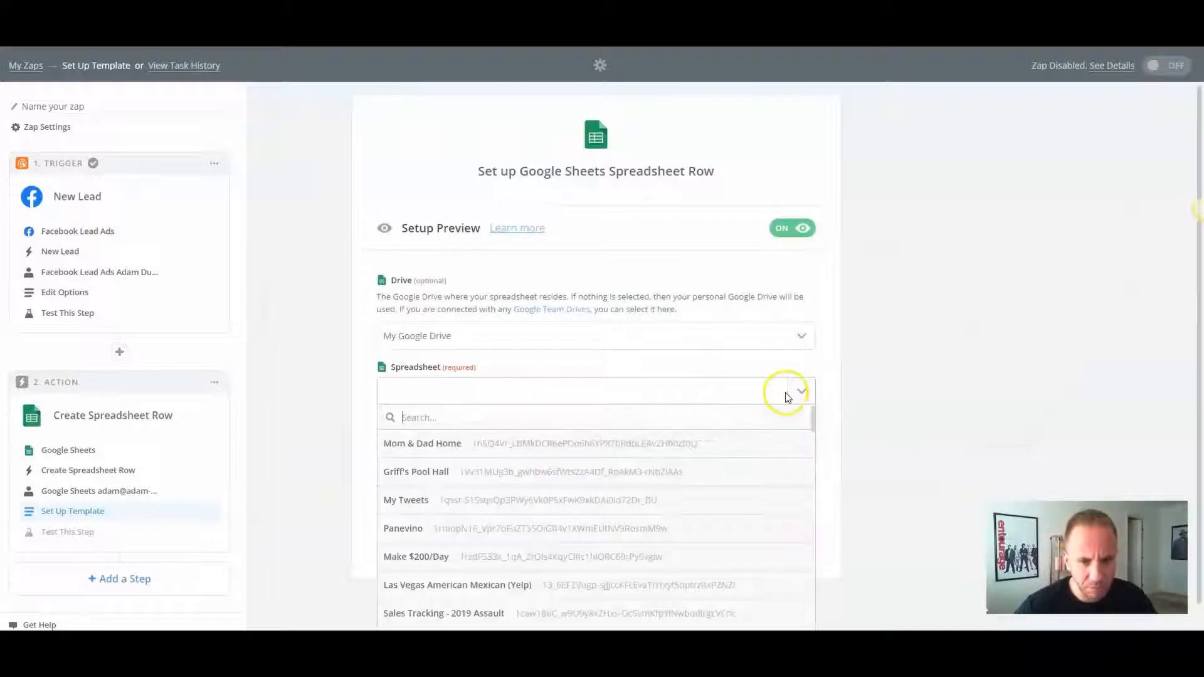
{"action": "left_click", "coordinate": [493, 450]}
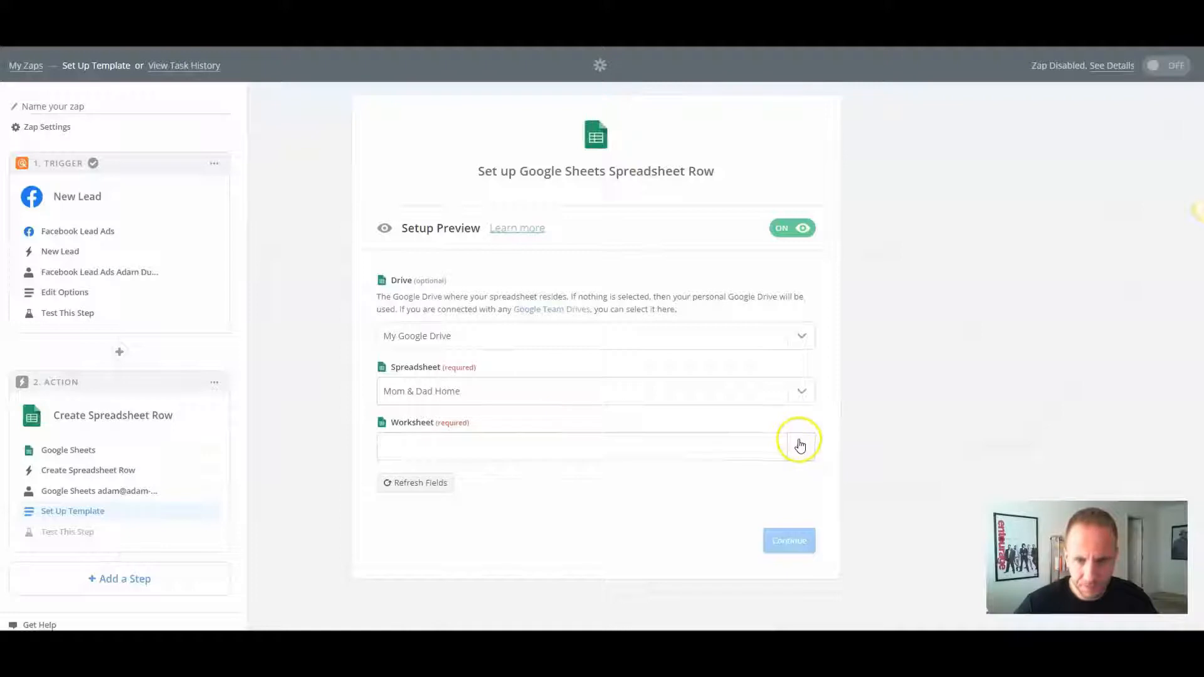
{"action": "left_click", "coordinate": [800, 445]}
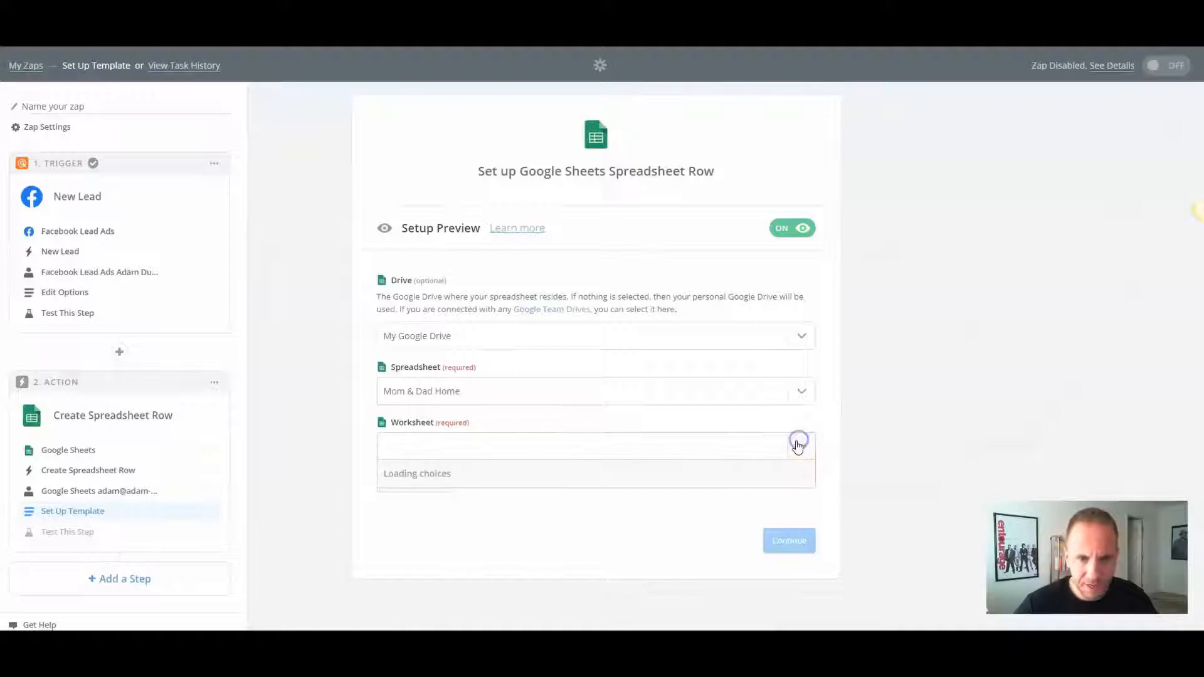
{"action": "left_click", "coordinate": [434, 499]}
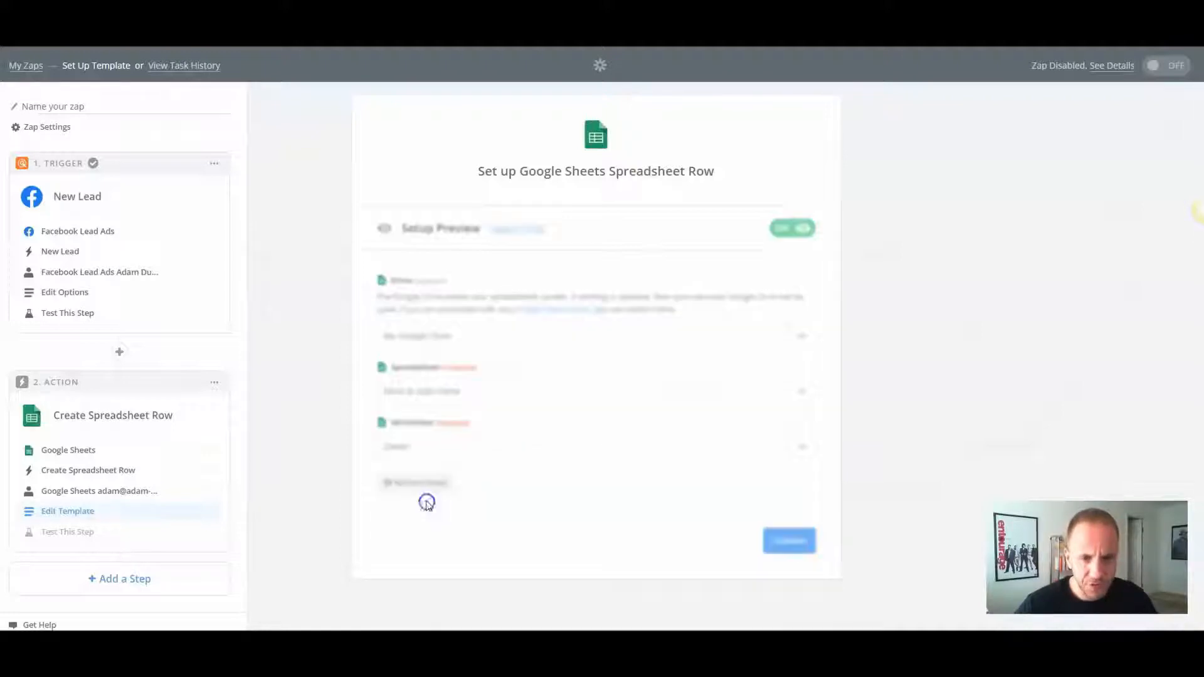
{"action": "left_click", "coordinate": [813, 552]}
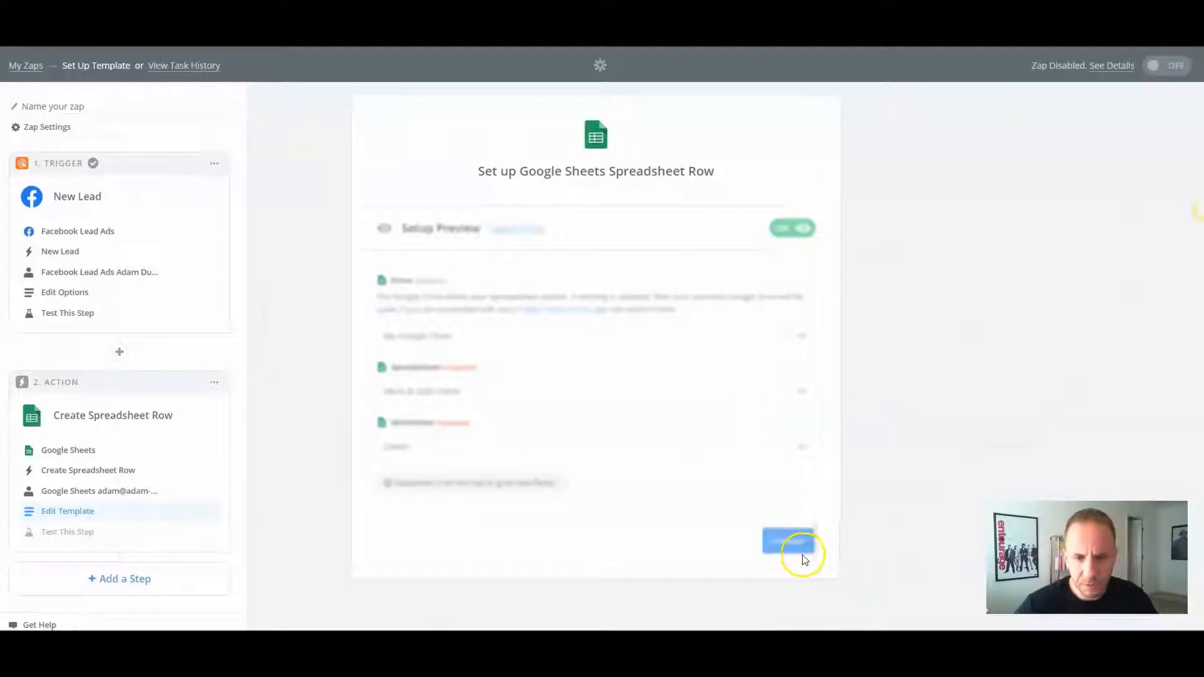
Map the Name, Email and Phone columns to the lead's Full Name, Email and Phone Number fields, and continue to the action's test
{"action": "scroll", "coordinate": [886, 480], "scroll_direction": "down", "scroll_amount": 3}
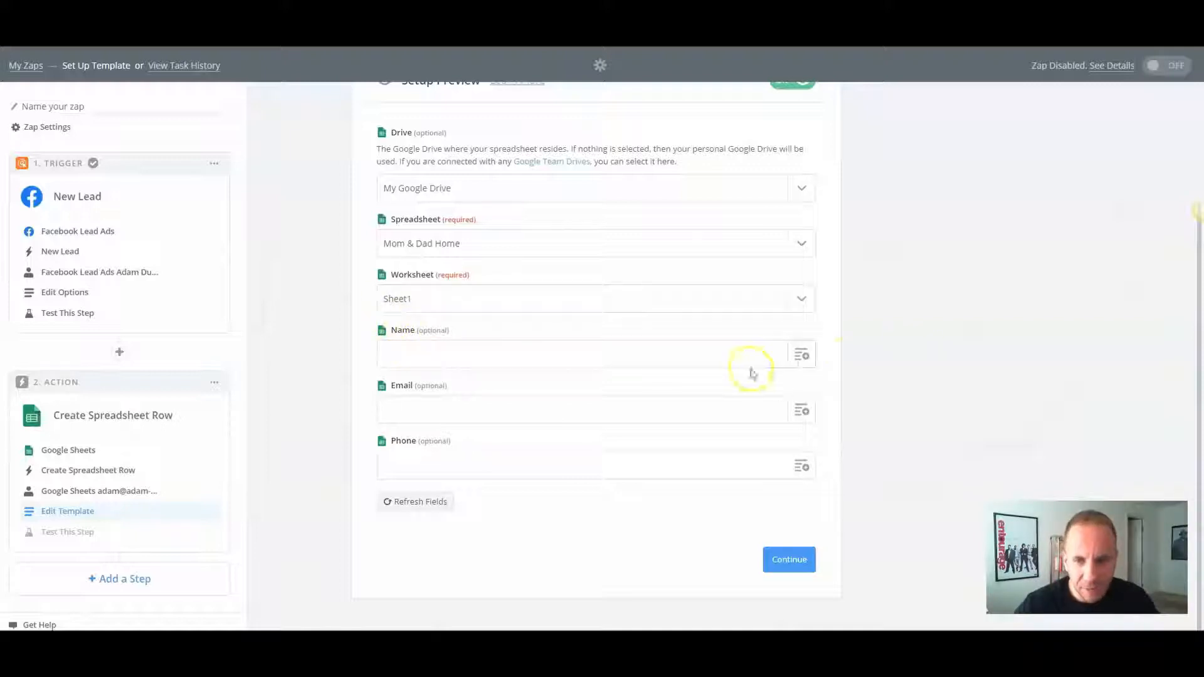
{"action": "left_click", "coordinate": [803, 358]}
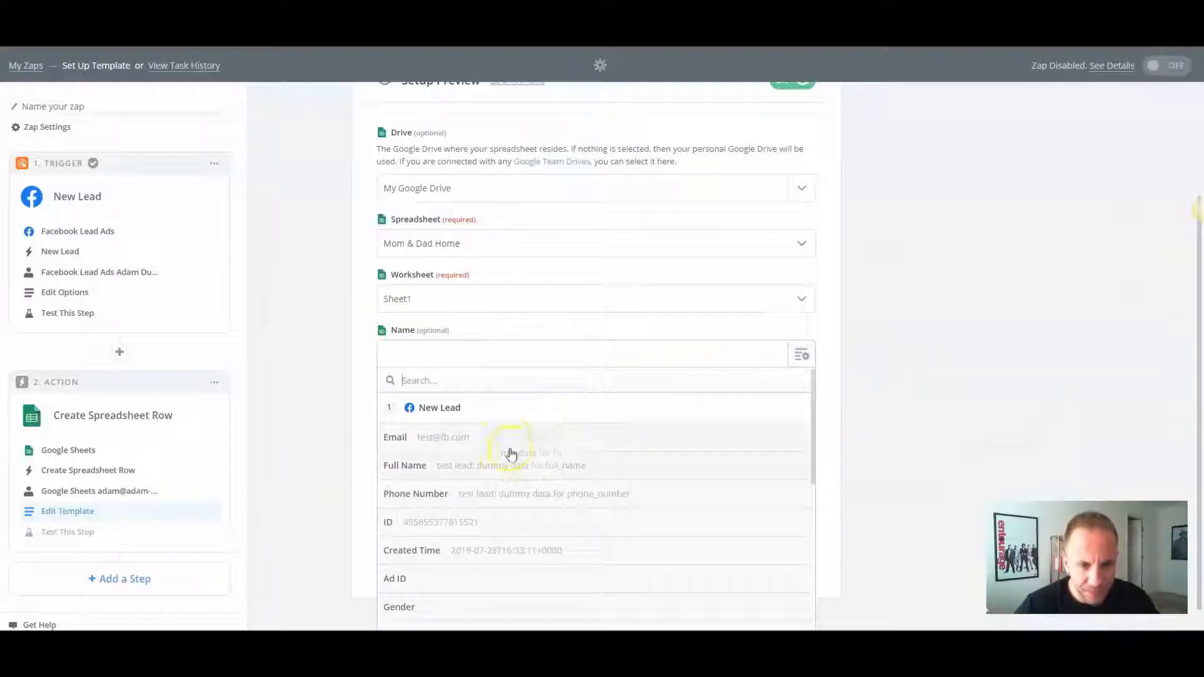
{"action": "left_click", "coordinate": [437, 474]}
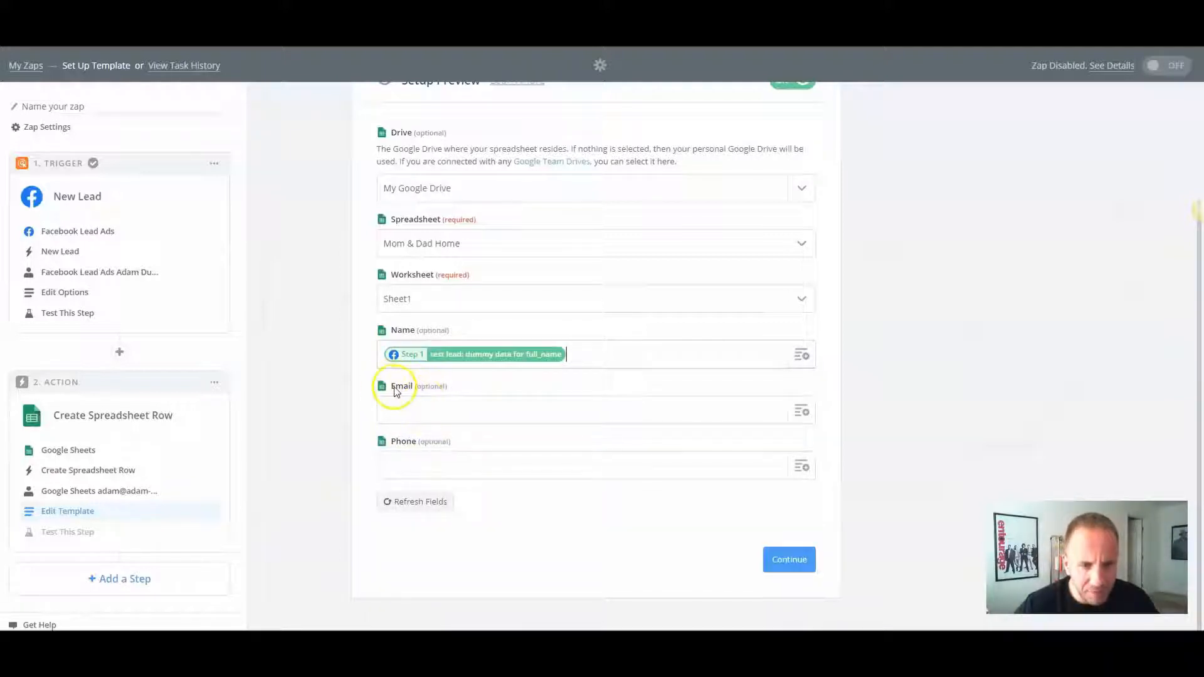
{"action": "left_click", "coordinate": [802, 411]}
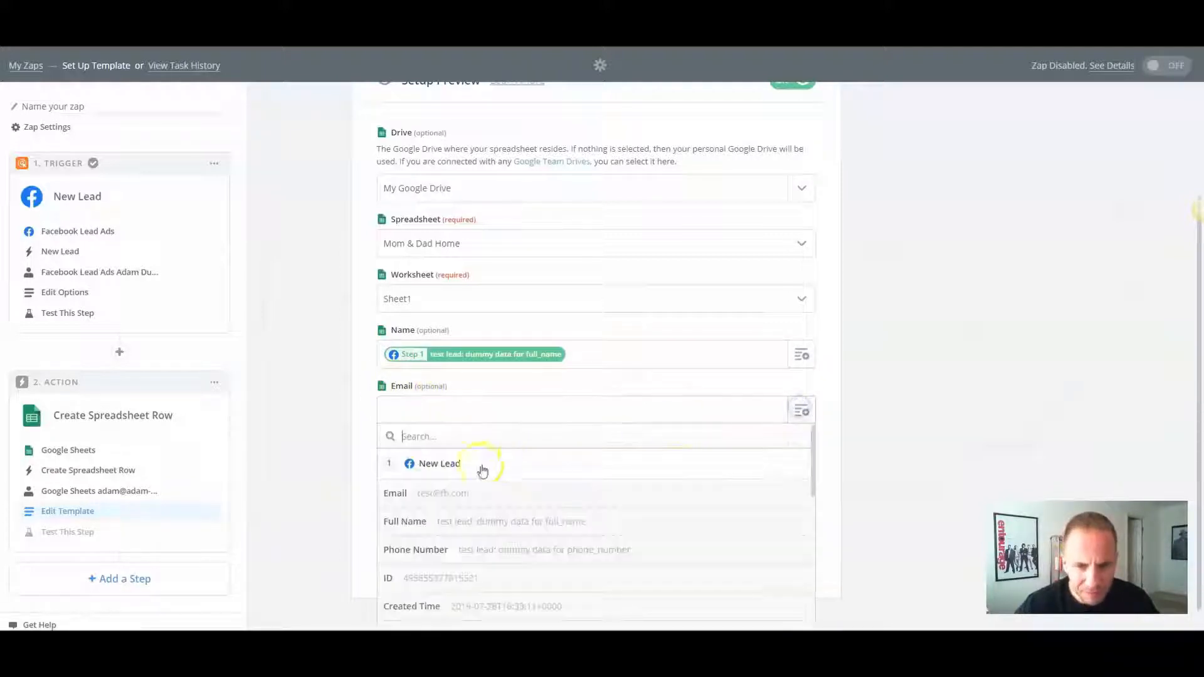
{"action": "left_click", "coordinate": [444, 493]}
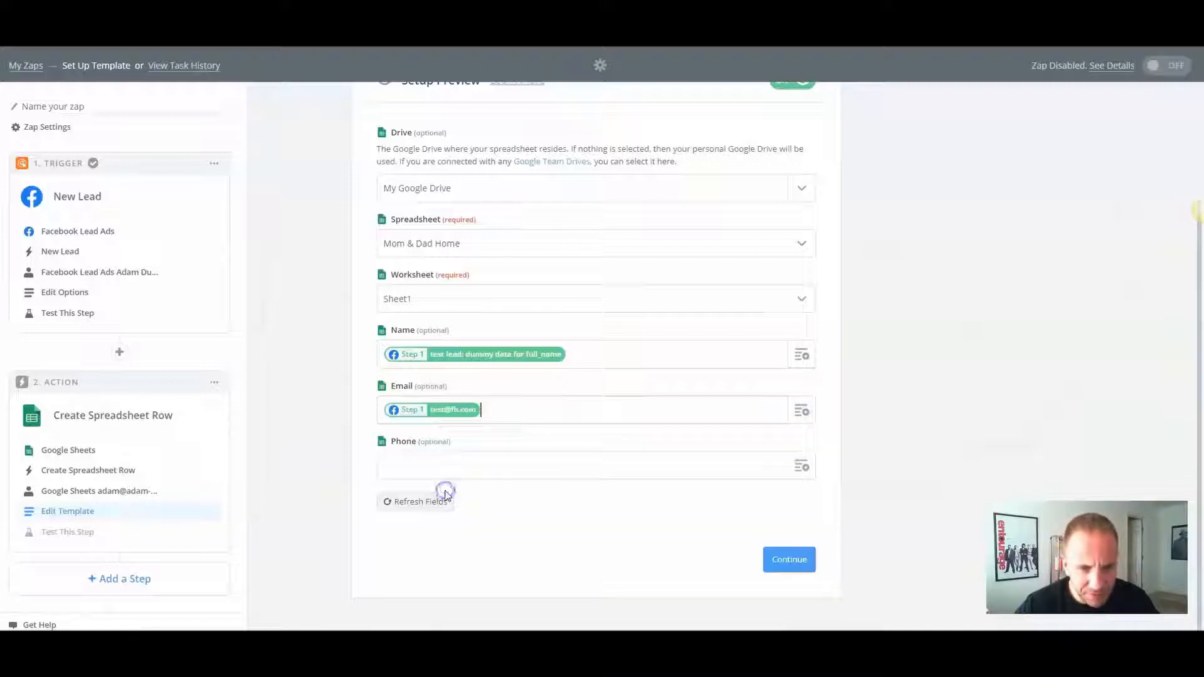
{"action": "left_click", "coordinate": [803, 466]}
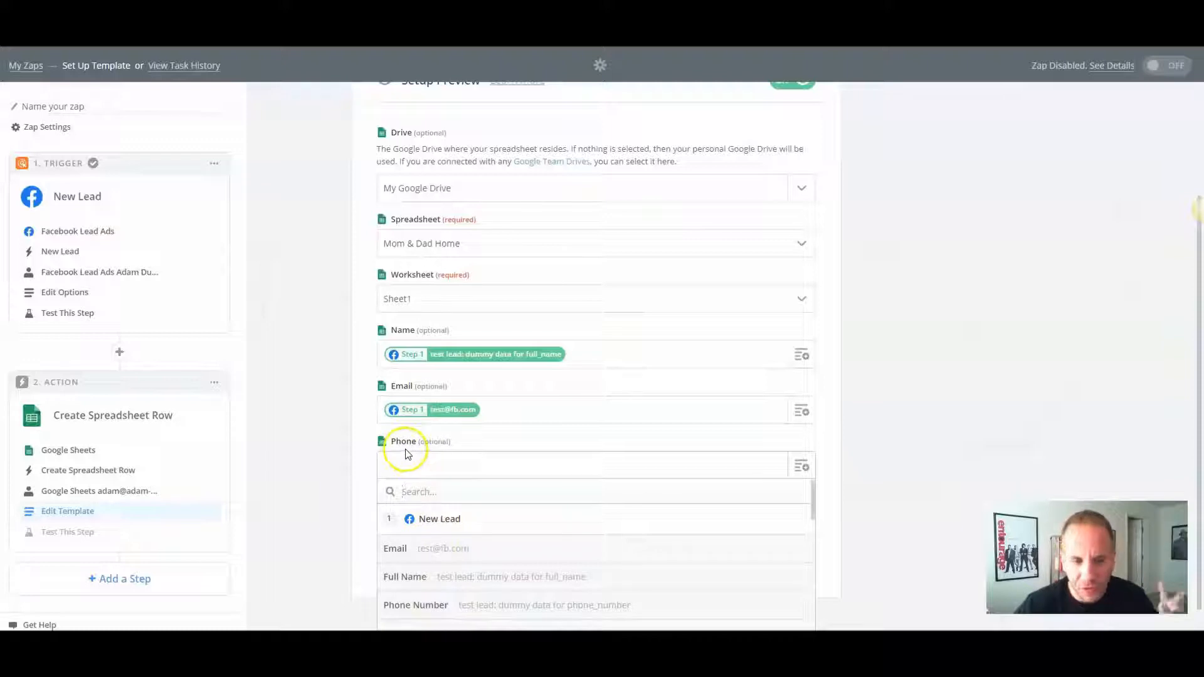
{"action": "left_click", "coordinate": [414, 604]}
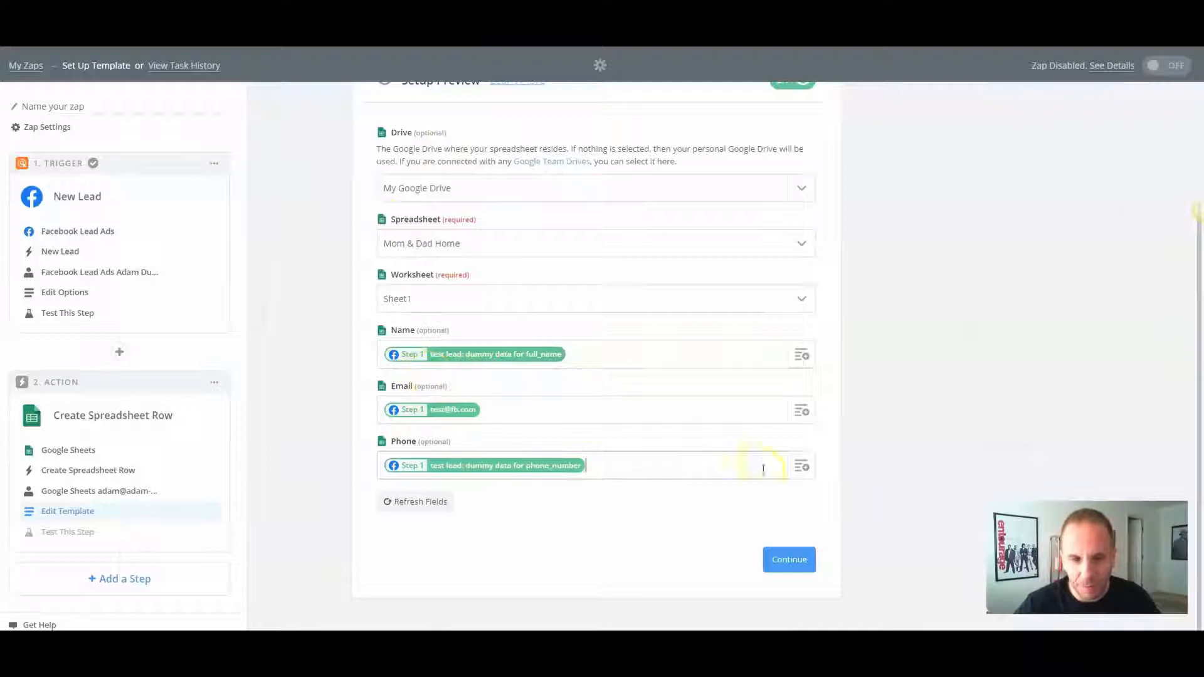
{"action": "left_click", "coordinate": [796, 559]}
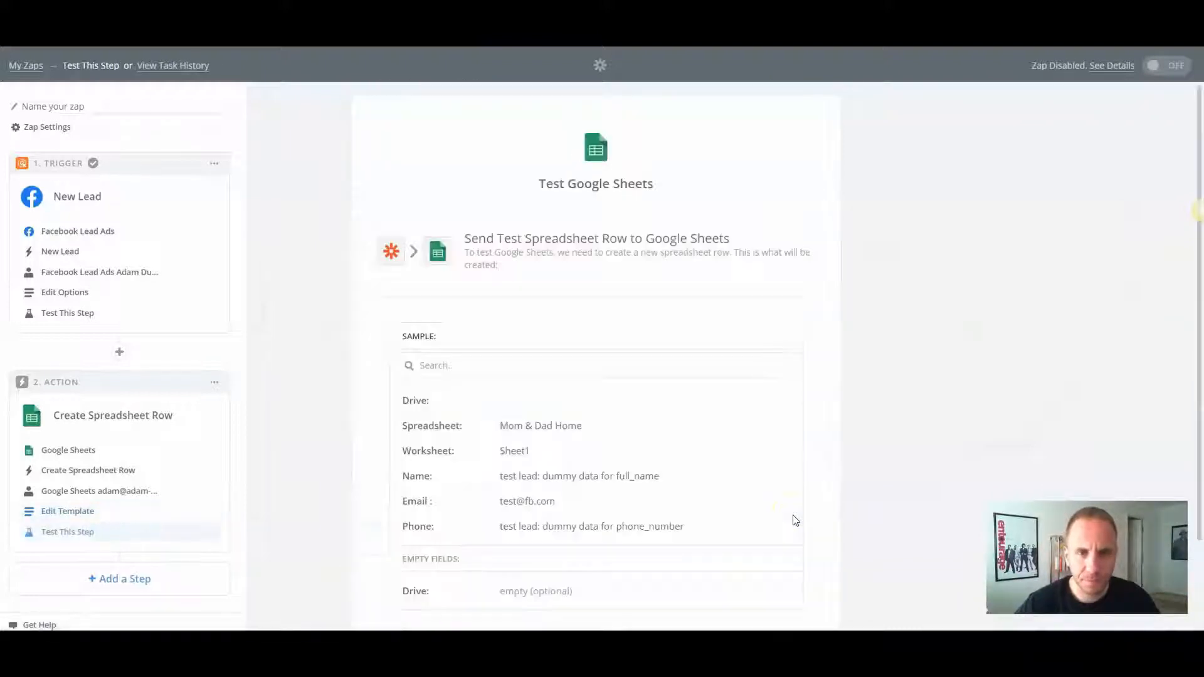
Send the test row to Google Sheets and check it in the Mom & Dad Home spreadsheet before returning to Zapier
{"action": "scroll", "coordinate": [936, 432], "scroll_direction": "down", "scroll_amount": 2}
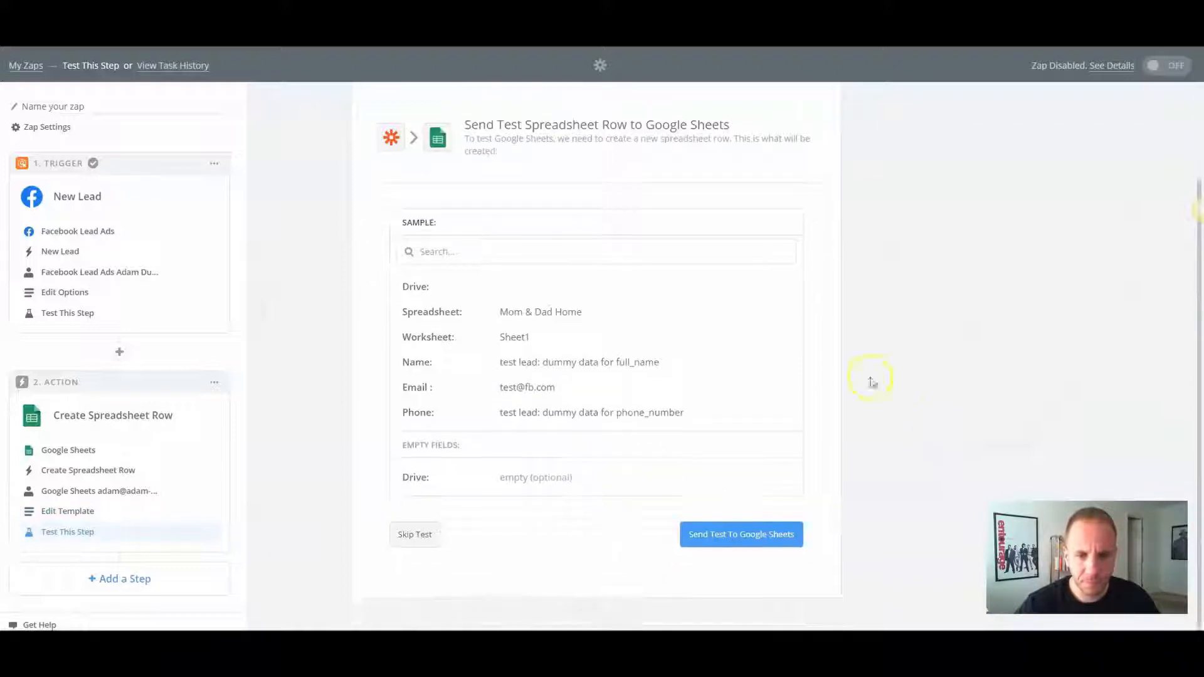
{"action": "left_click", "coordinate": [746, 538]}
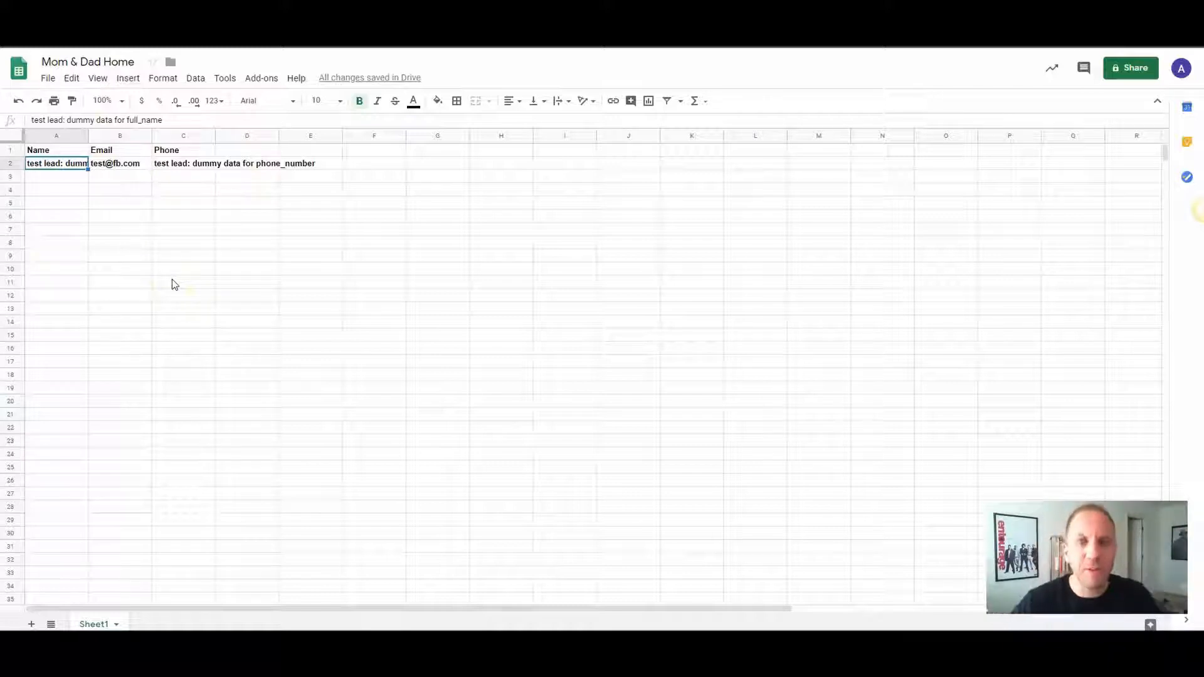
{"action": "left_click", "coordinate": [558, 11]}
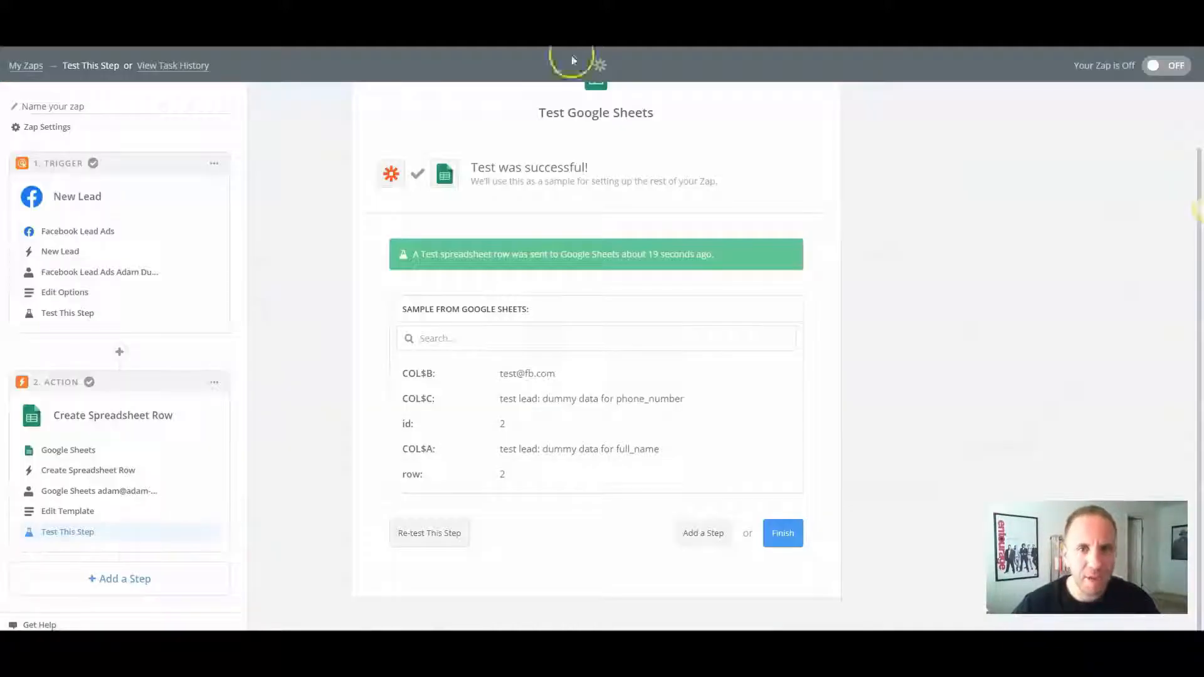
Finish the action setup, naming the zap "Mom & Dad Home: FB > Google Sheets" and turning it on
{"action": "left_click", "coordinate": [784, 535]}
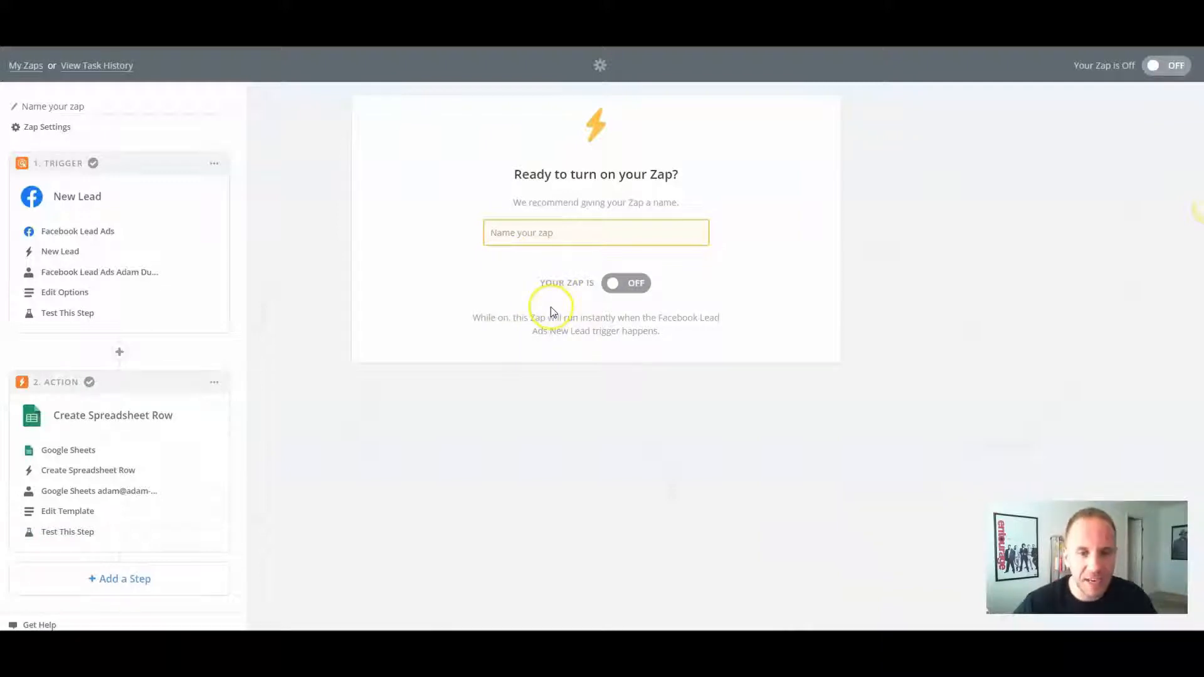
{"action": "left_click", "coordinate": [575, 234]}
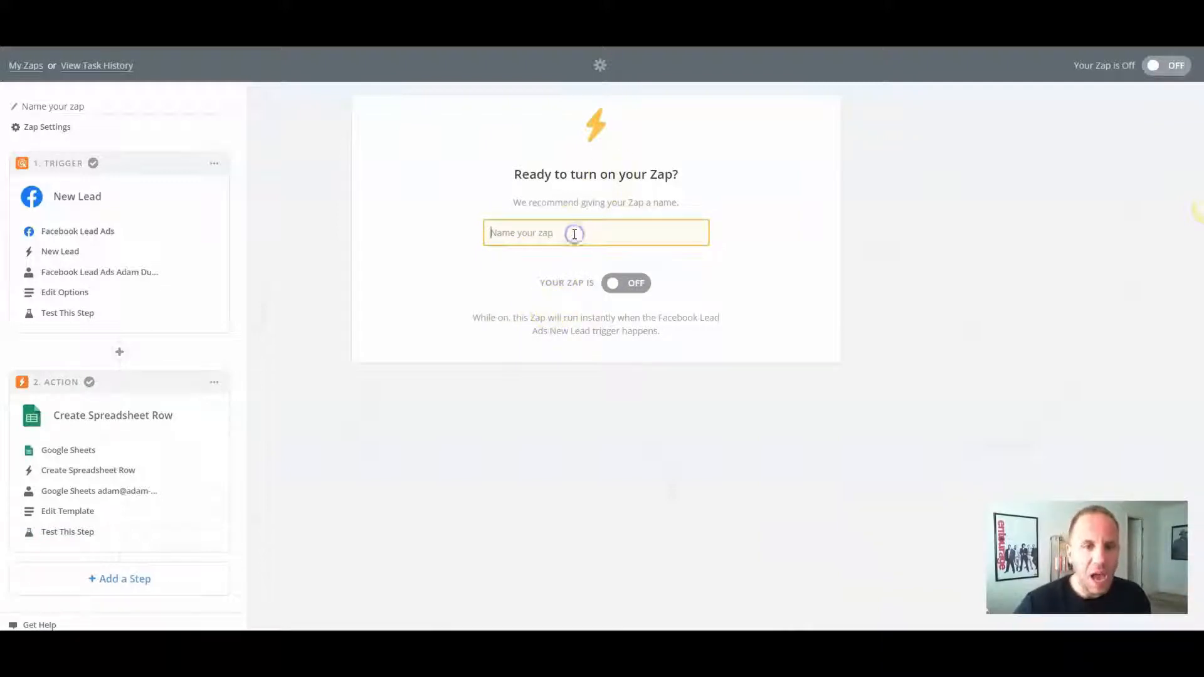
{"action": "type", "text": "Mom & Dad Home: FB > G"}
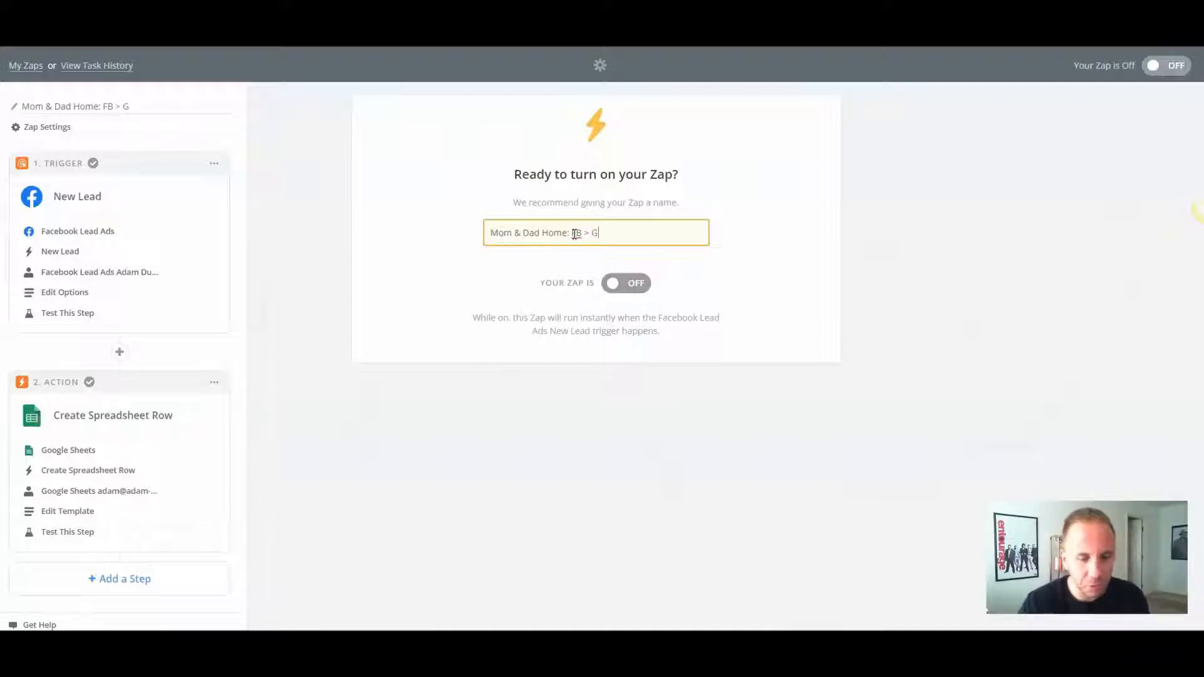
{"action": "type", "text": "oogle Sheets"}
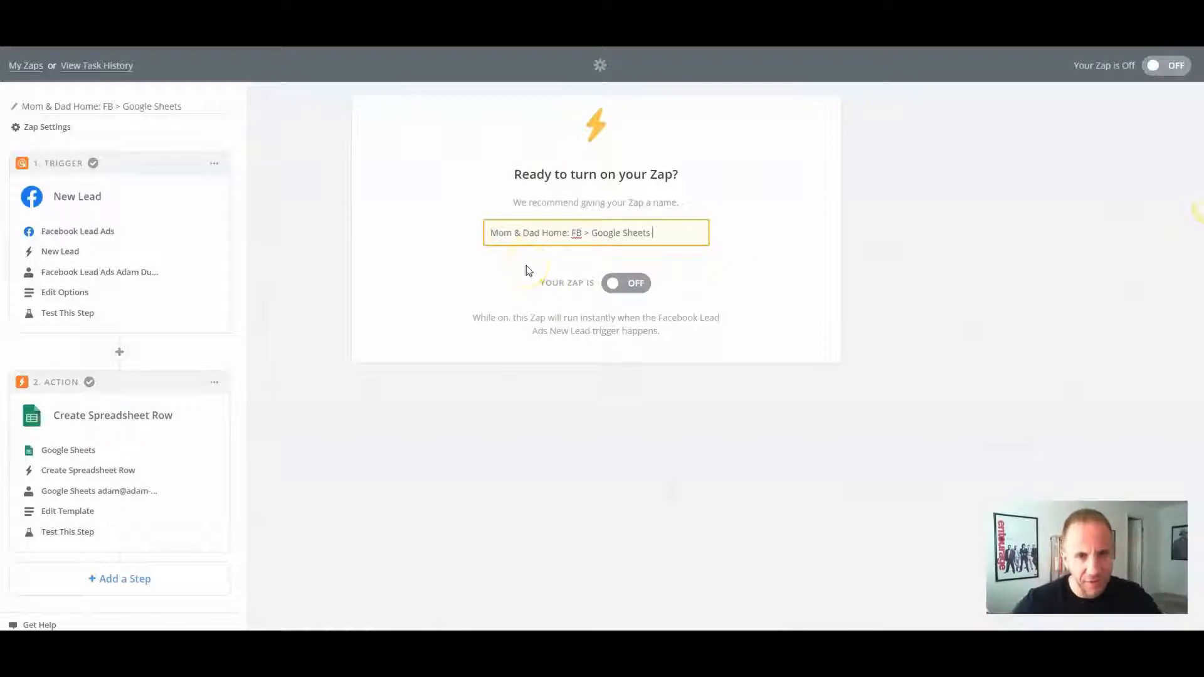
{"action": "left_click", "coordinate": [624, 290]}
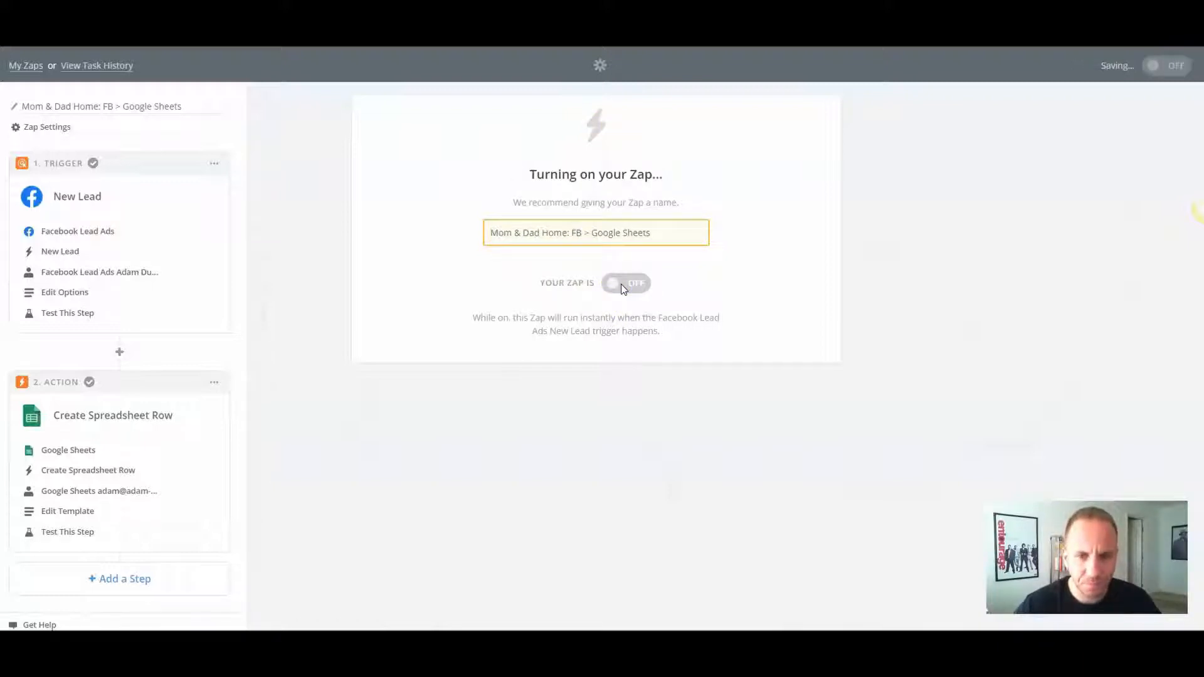